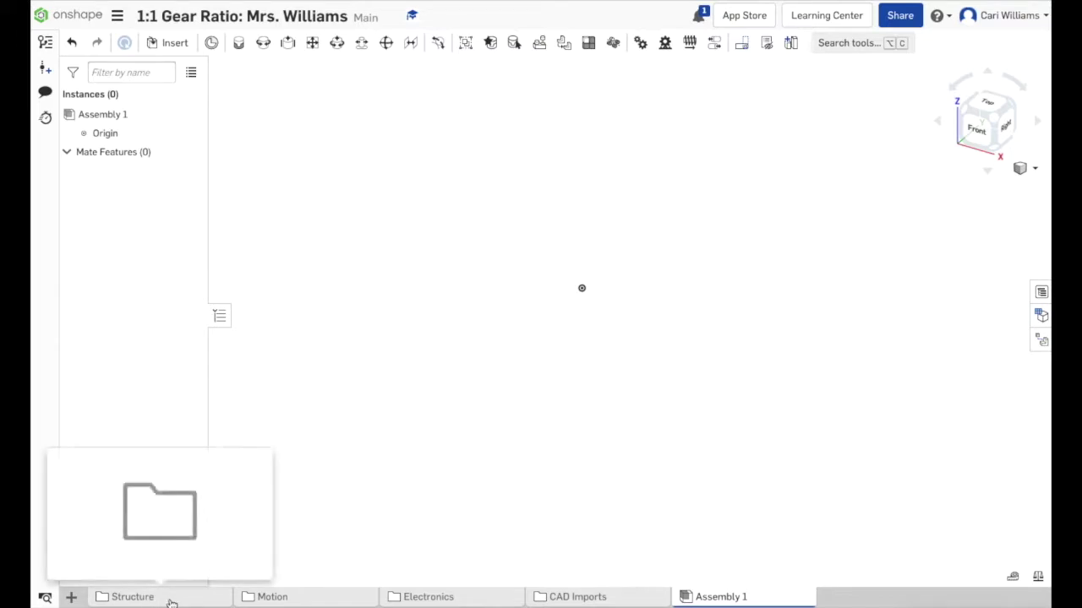
Open the 2x12 beam from the Structure folder to examine it, and return to the top level of the document.
left_click(165, 599)
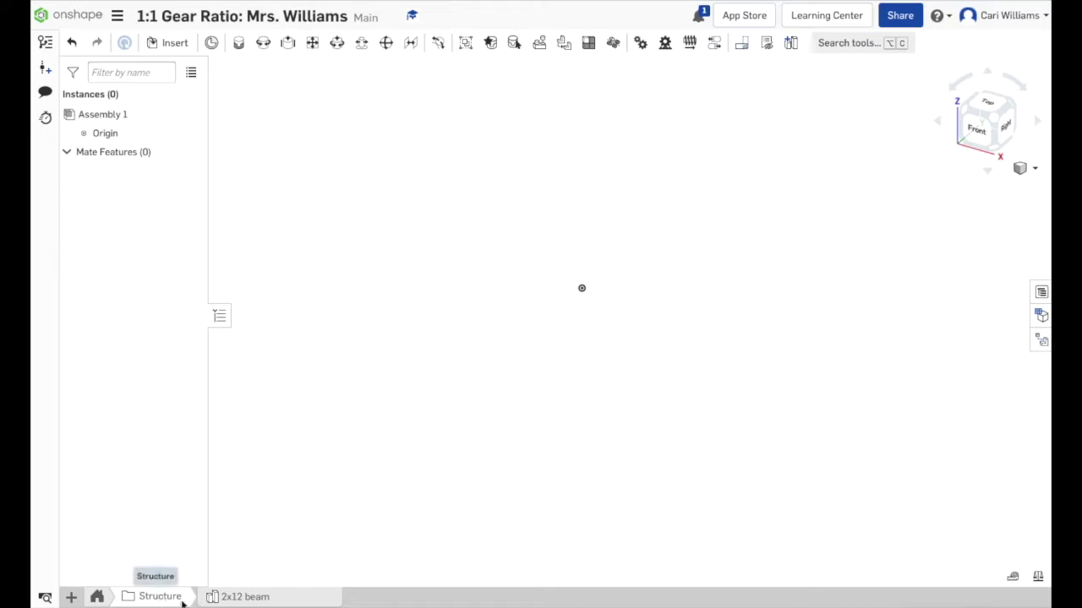
left_click(269, 598)
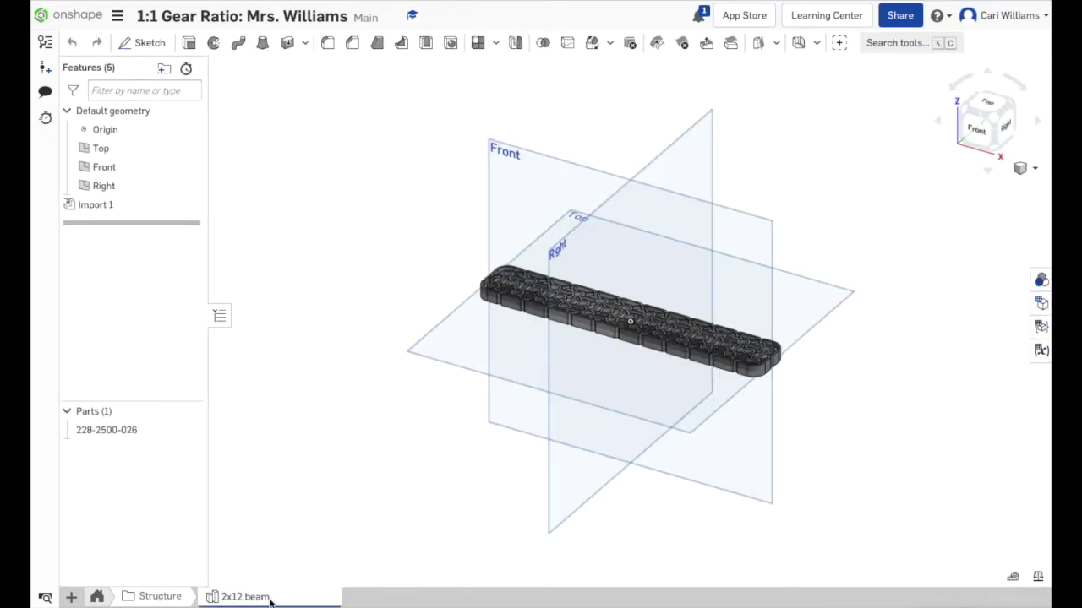
left_click(96, 597)
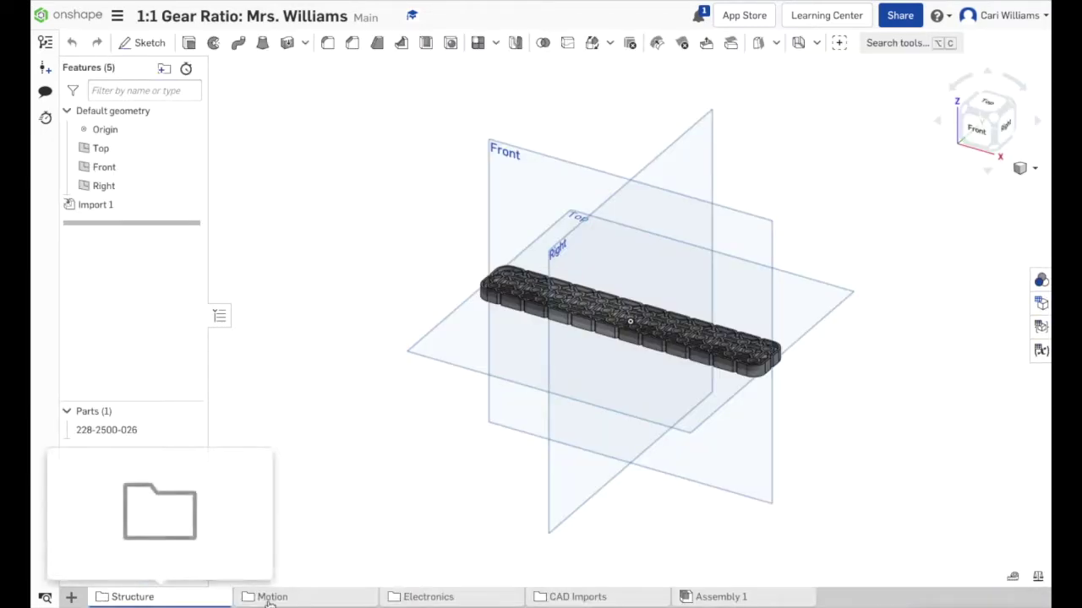
Preview the rubber shaft collar, the 36-, 60- and 12-tooth spur gears and the pitch shaft 4x in the Motion folder.
left_click(304, 599)
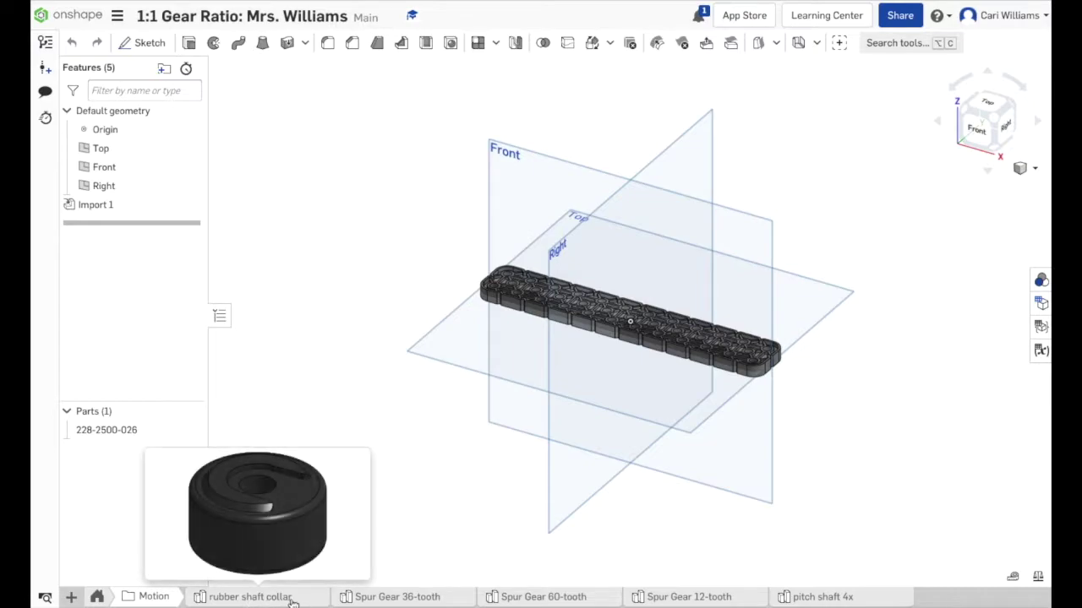
mouse_move(396, 598)
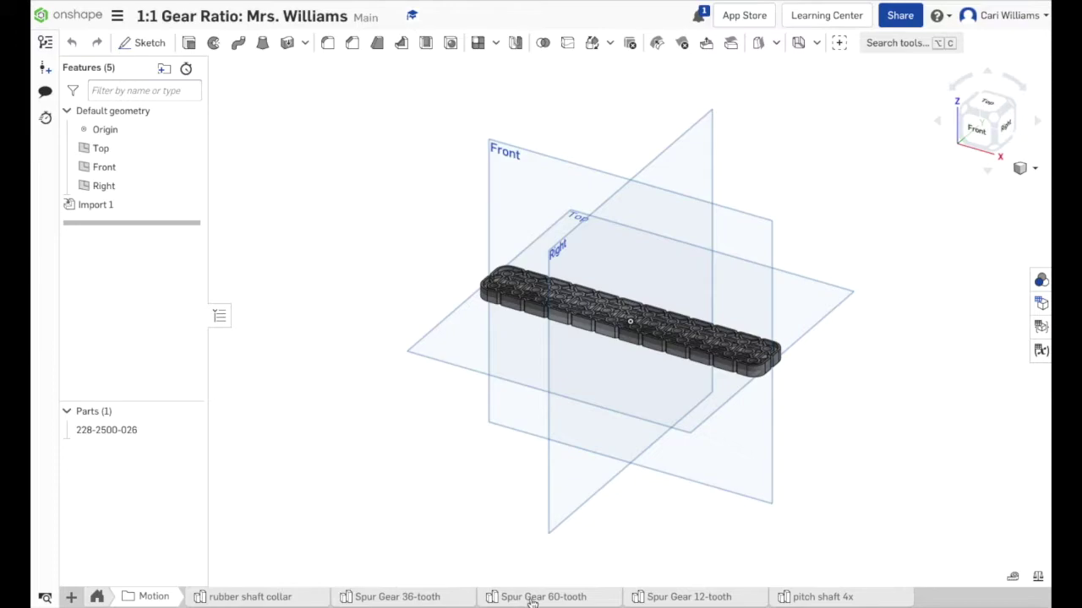
mouse_move(543, 600)
mouse_move(681, 600)
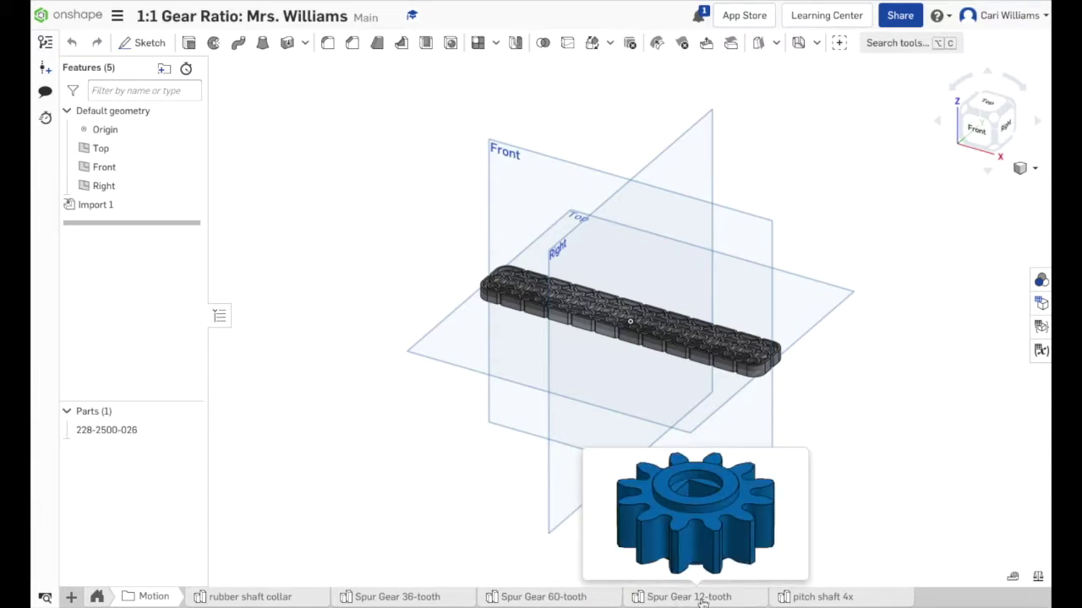
mouse_move(818, 599)
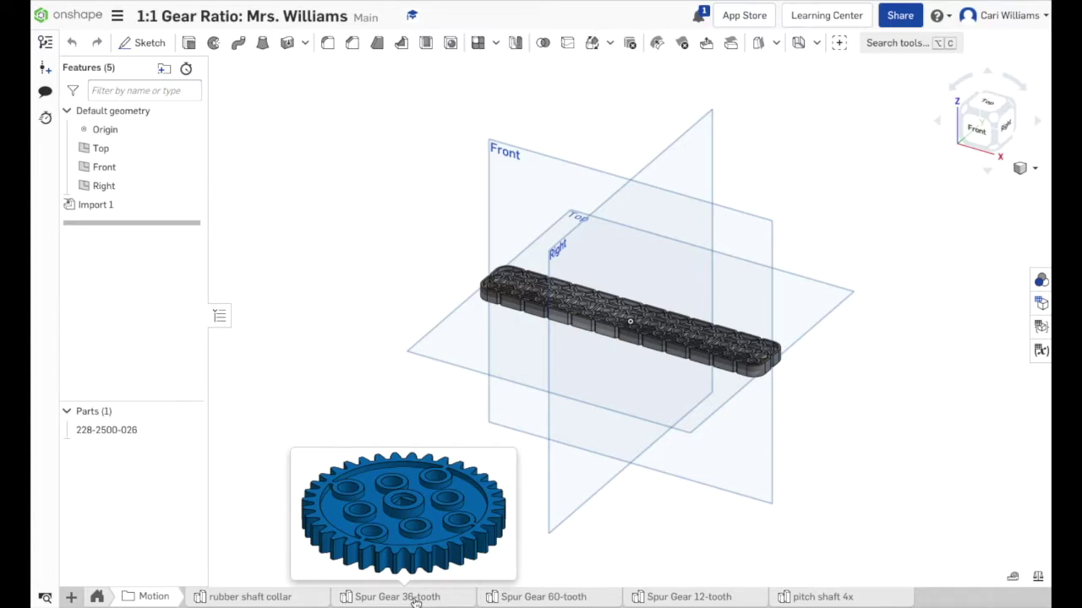
mouse_move(577, 601)
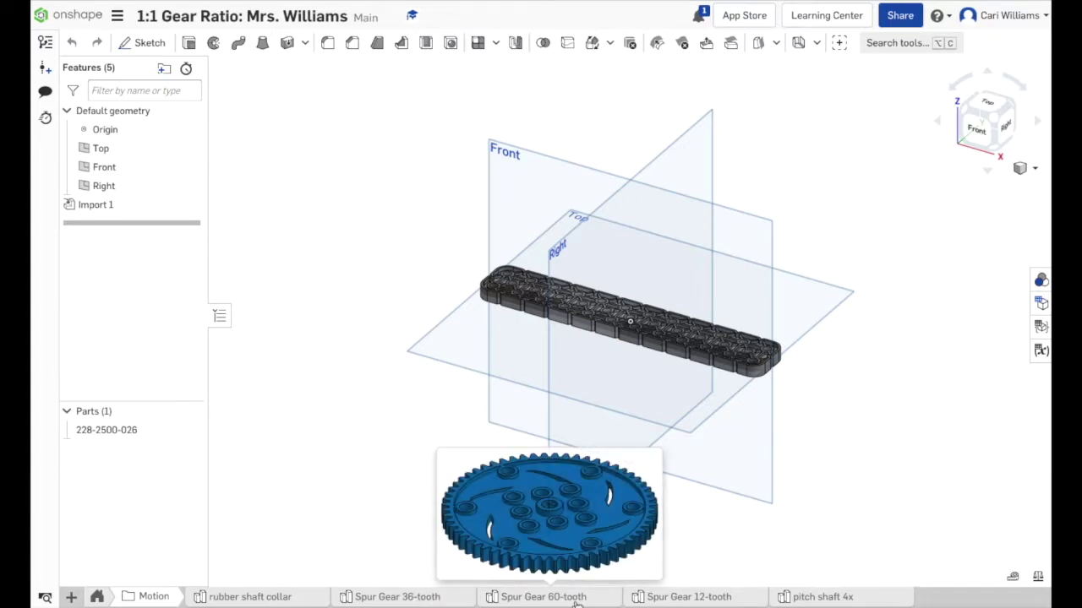
left_click(98, 599)
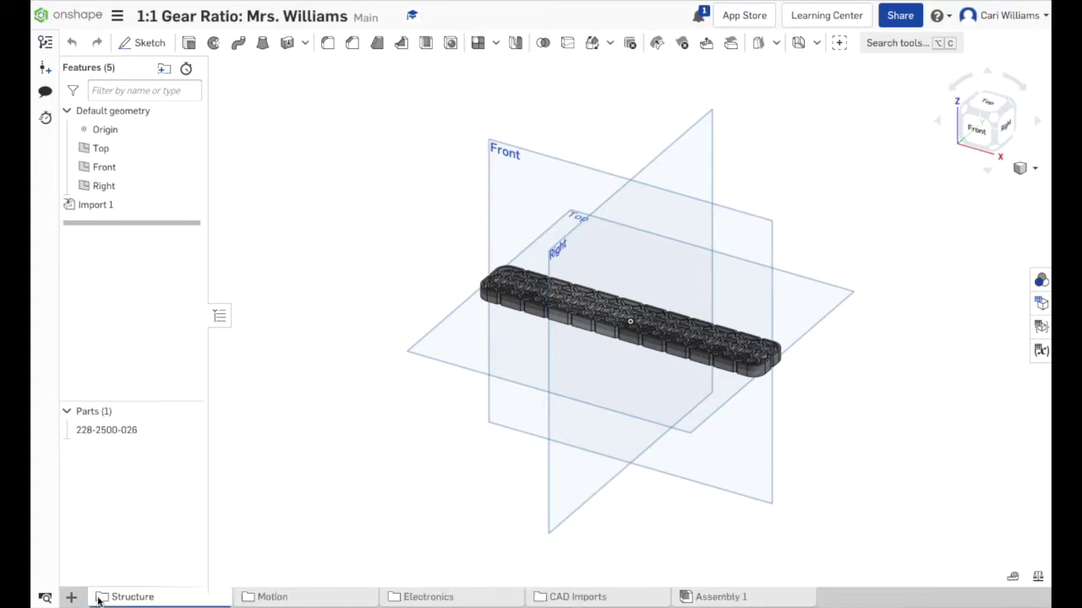
Open the Smart Motor in the Electronics folder and examine its back face with the square shaft socket.
left_click(442, 599)
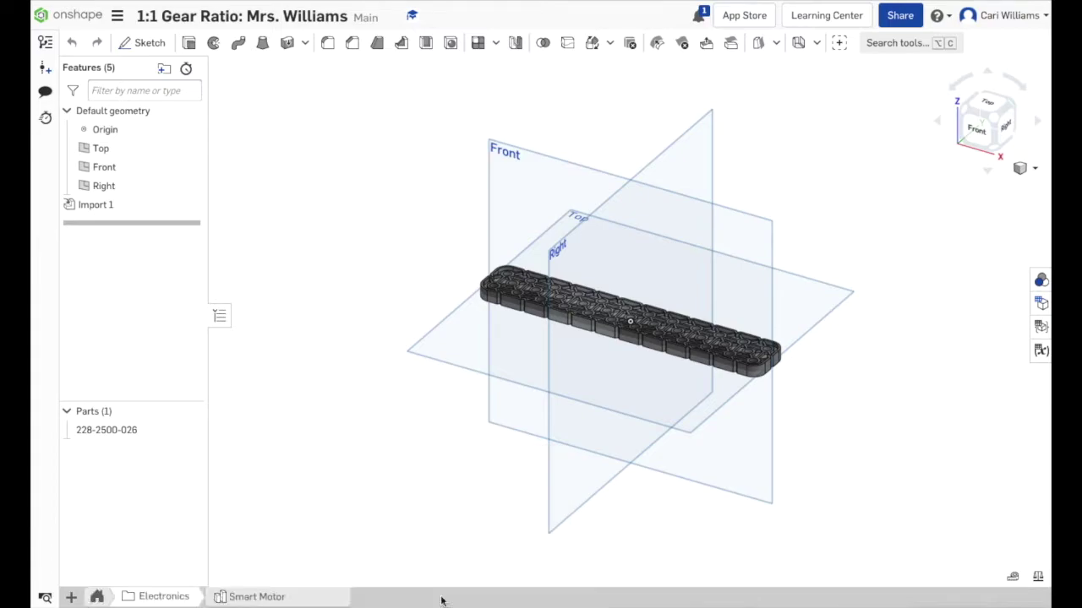
left_click(289, 598)
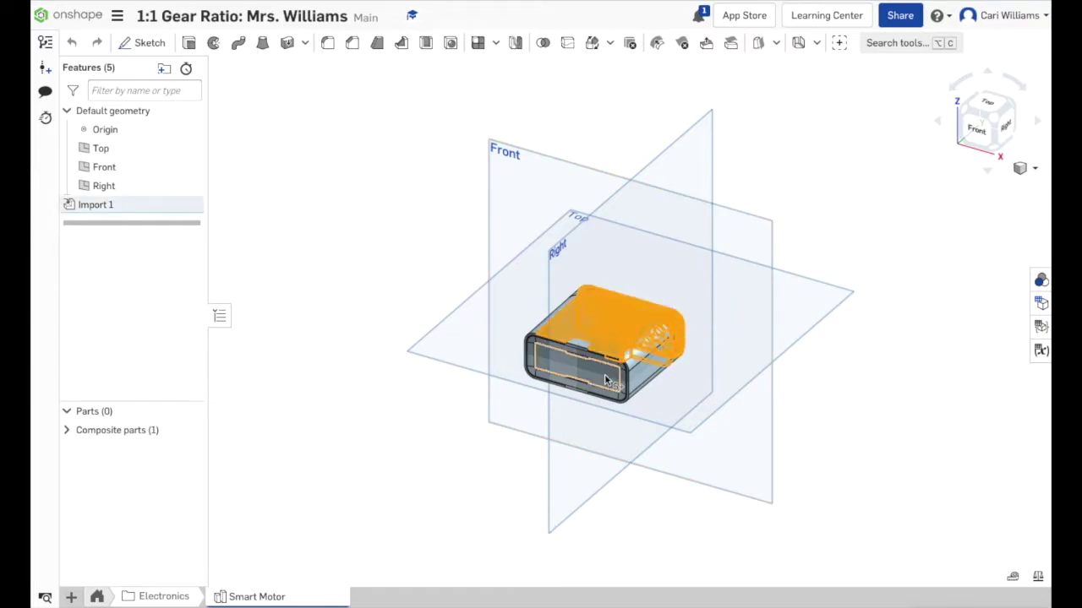
left_click(779, 273)
left_click(807, 249)
right_click_drag(854, 361, 621, 362)
scroll(617, 355, "up", 3)
scroll(615, 349, "up", 1)
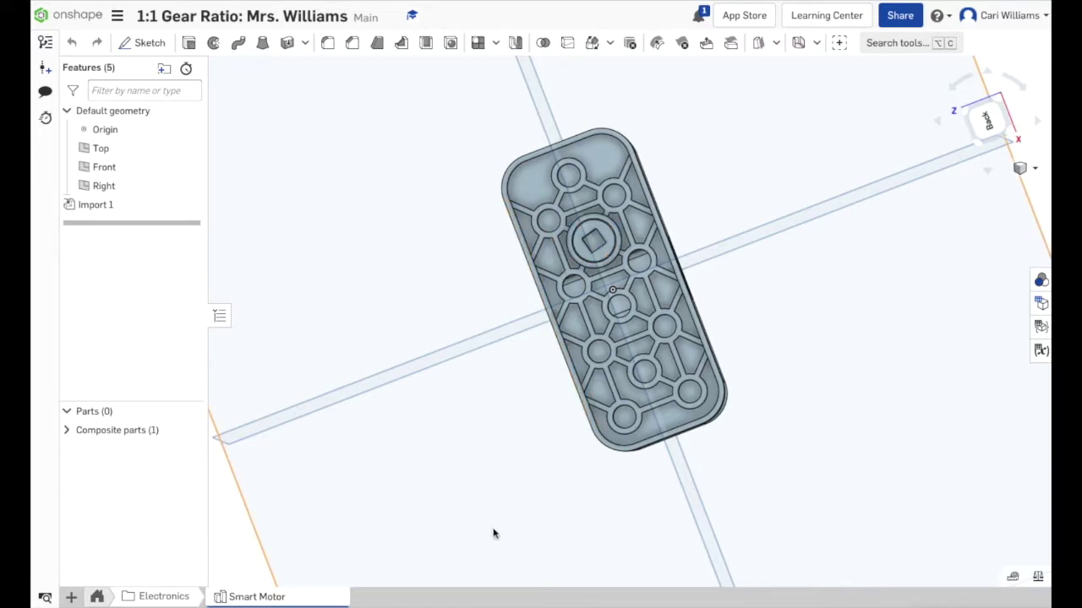
left_click(97, 598)
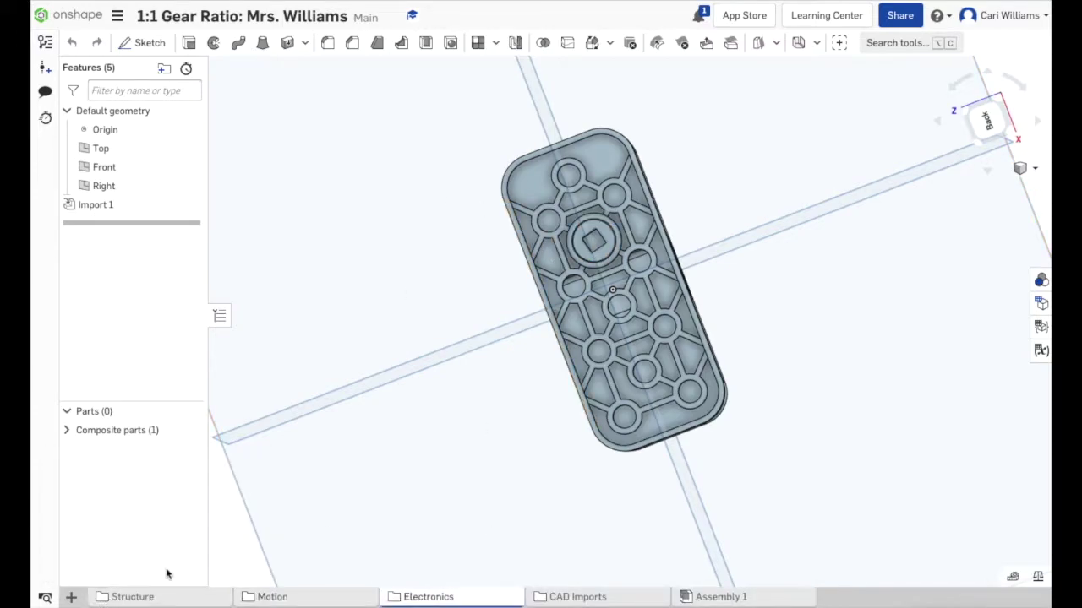
Return to the empty Assembly 1.
mouse_move(427, 596)
mouse_move(589, 600)
left_click(725, 599)
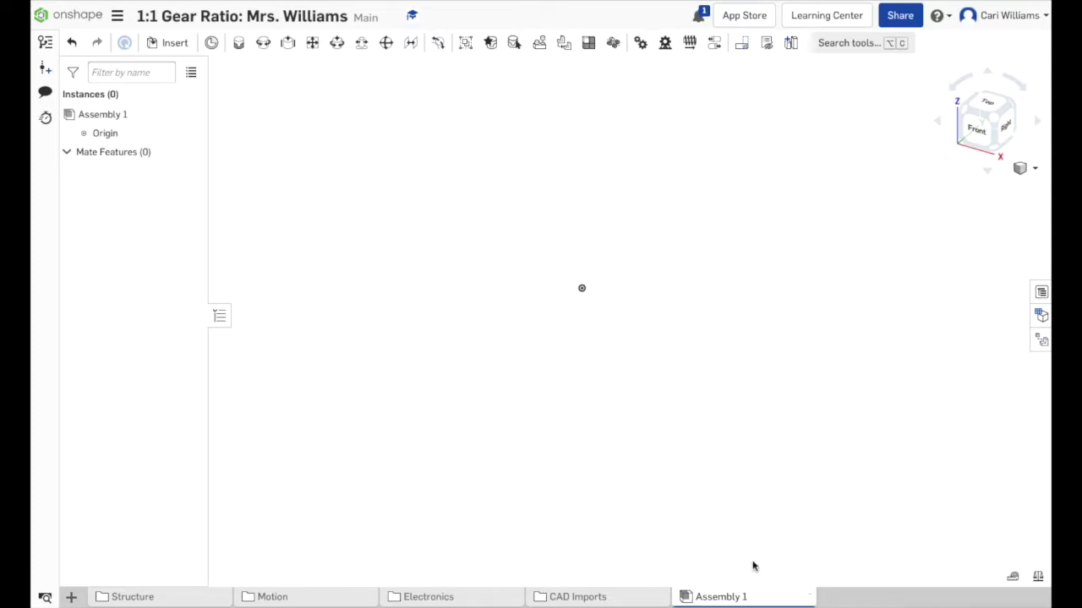
mouse_move(747, 605)
Create a second assembly in the document, and delete it.
left_click(72, 597)
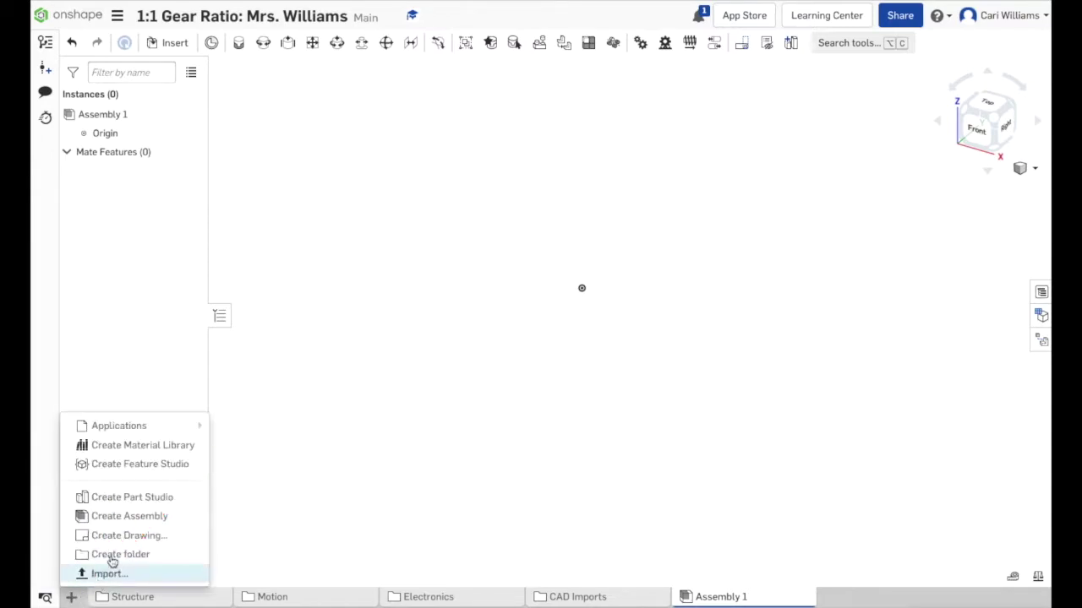
left_click(121, 517)
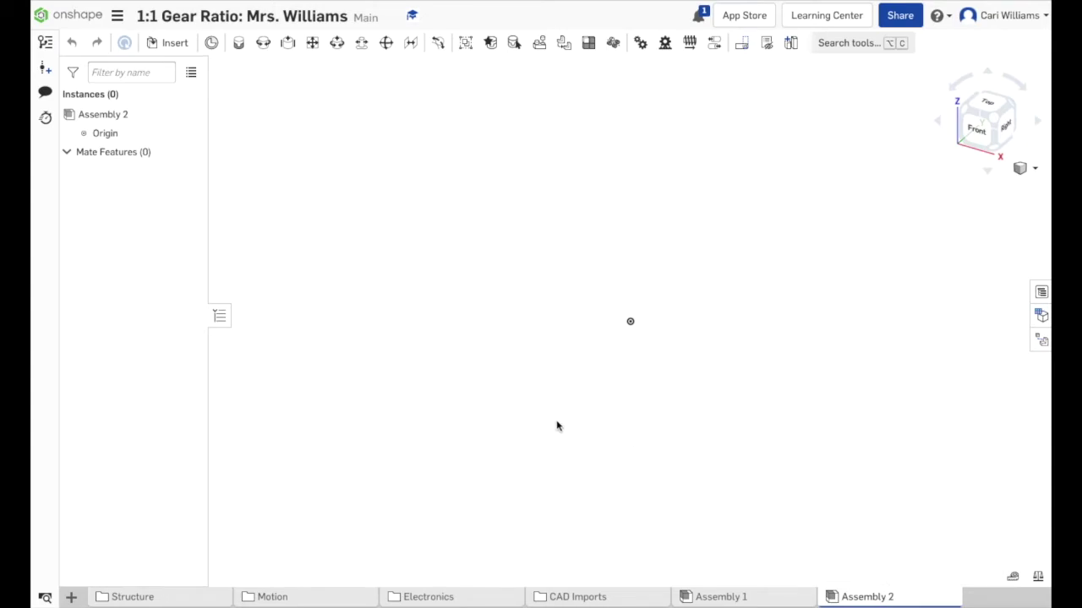
right_click(901, 596)
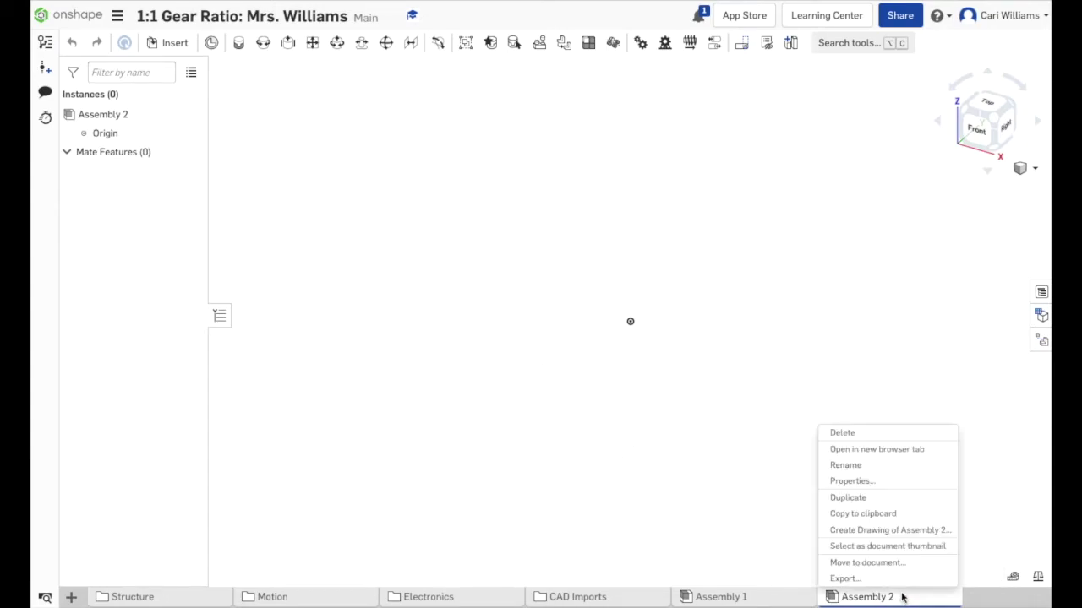
left_click(842, 434)
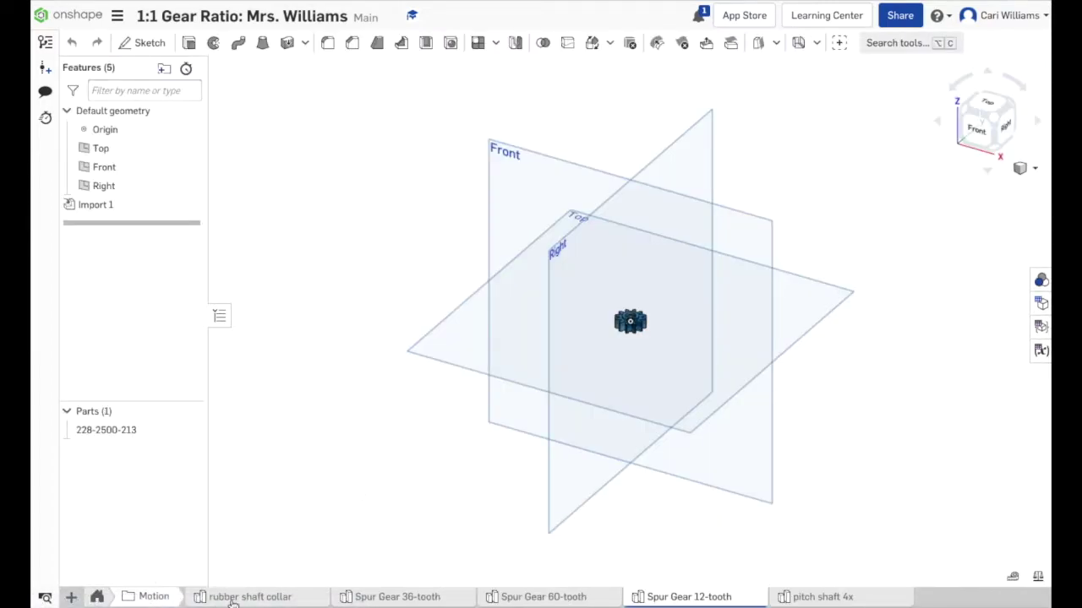
Insert one 2x12 beam from the current document into Assembly 1, placed near the origin.
left_click(98, 598)
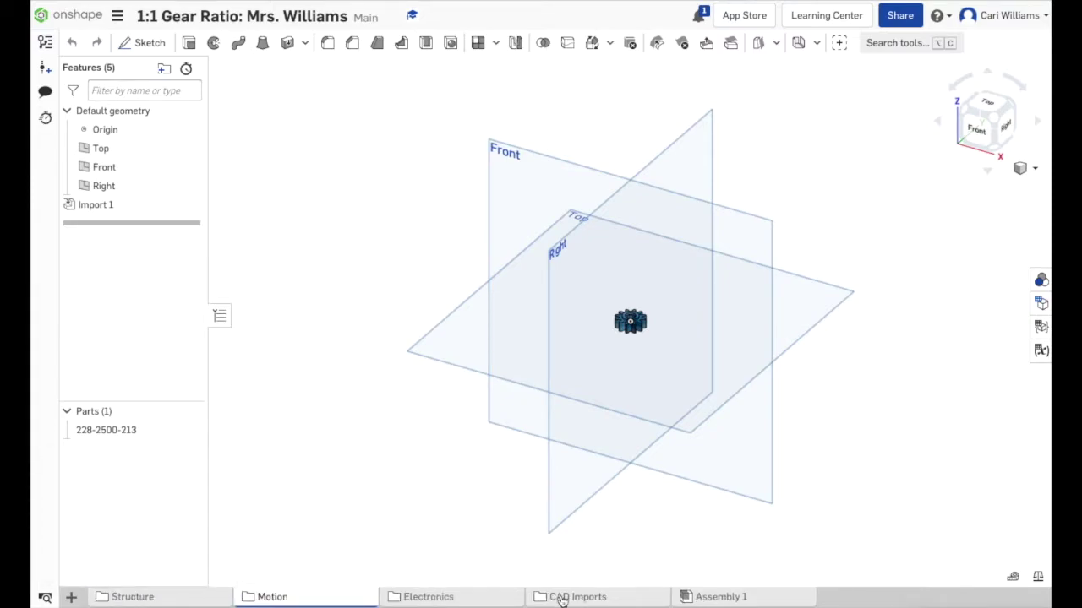
left_click(740, 599)
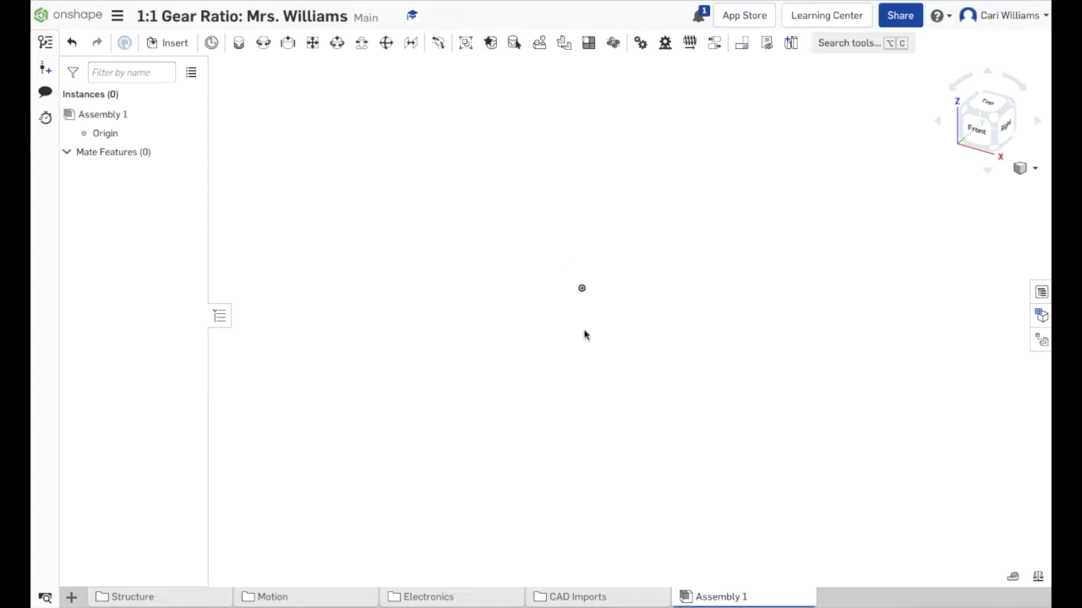
left_click(175, 44)
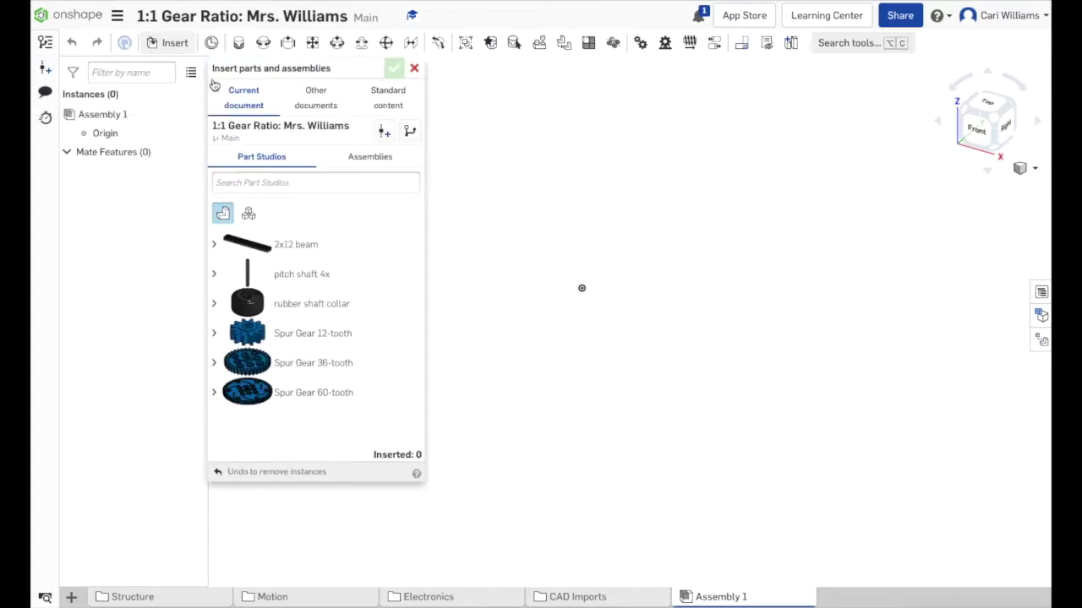
left_click(288, 248)
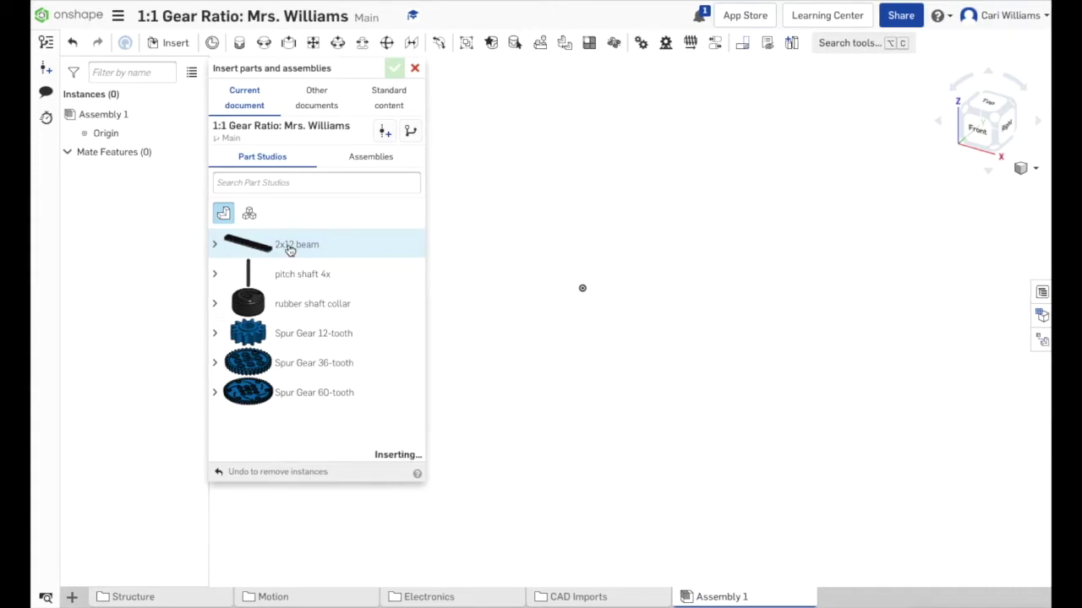
left_click(622, 346)
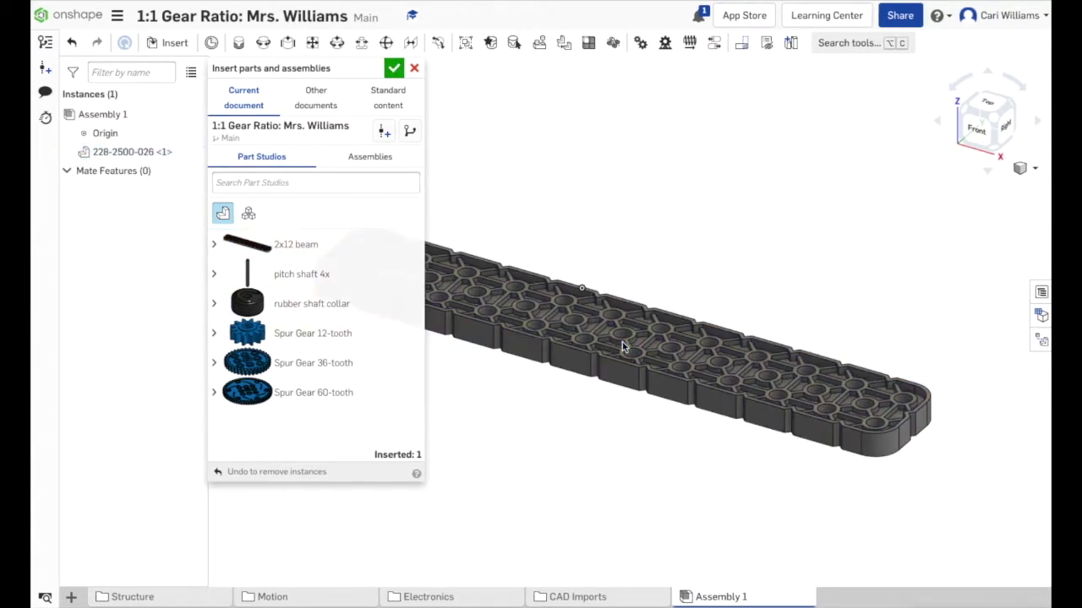
left_click(394, 68)
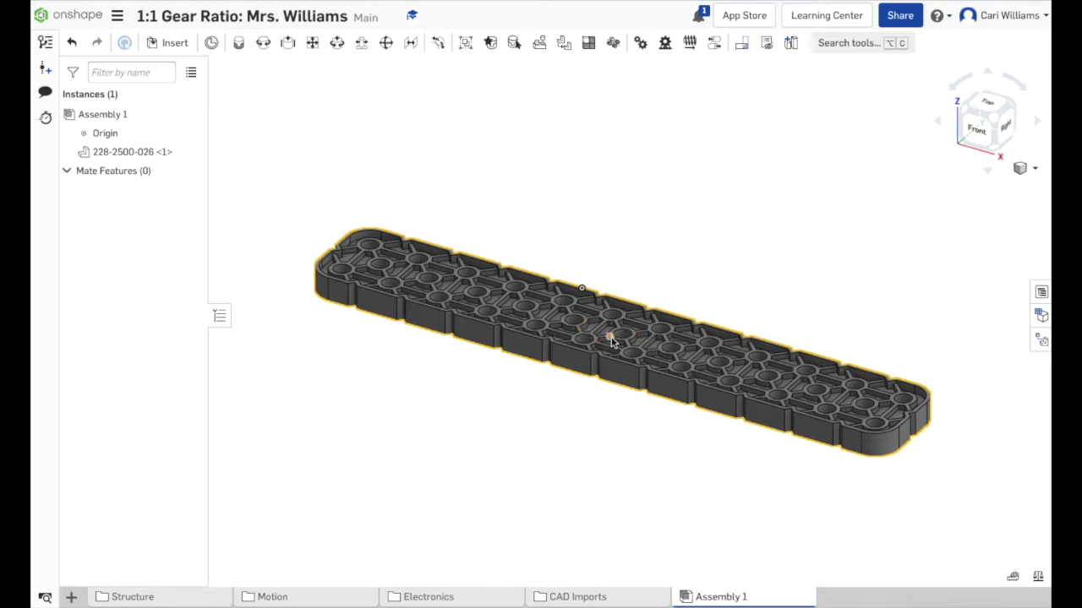
Rotate the beam 90 degrees about its long axis so that its holed face stands upright.
scroll(610, 340, "up", 1)
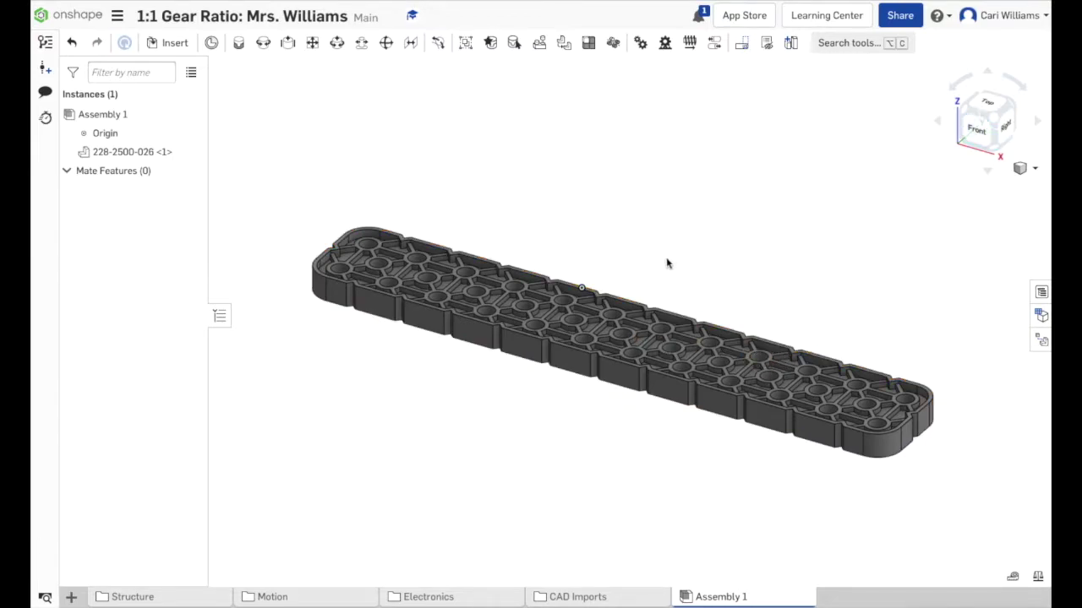
left_click(589, 336)
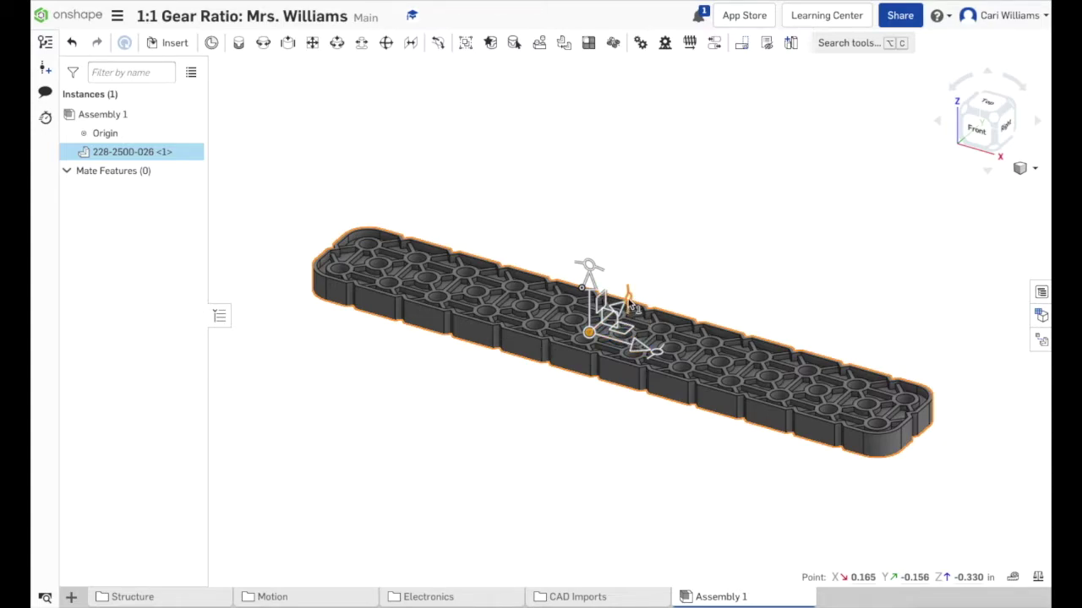
left_click_drag(623, 292, 596, 296)
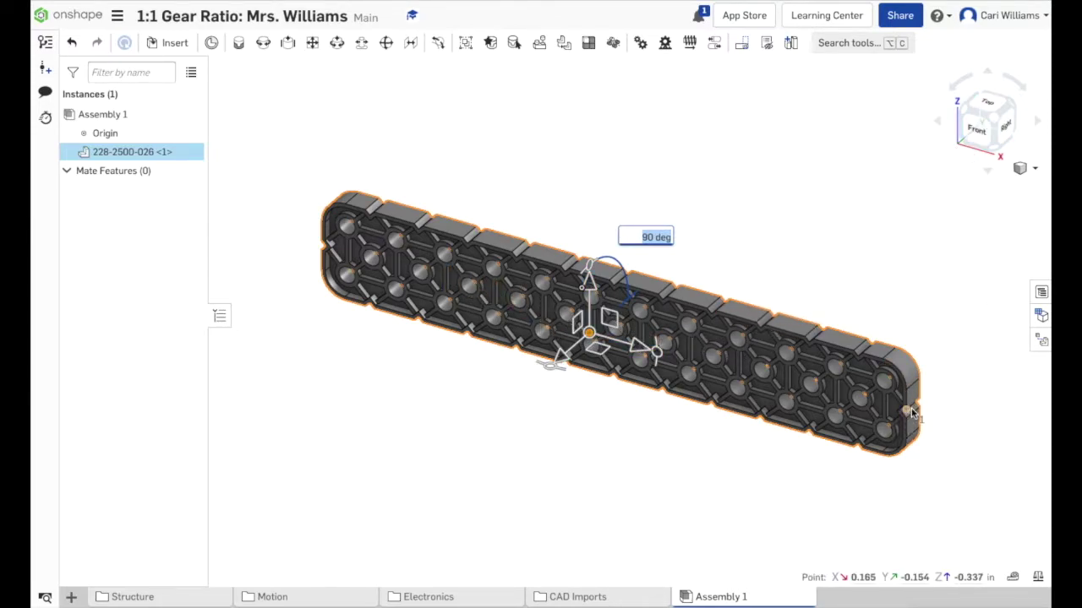
left_click(629, 452)
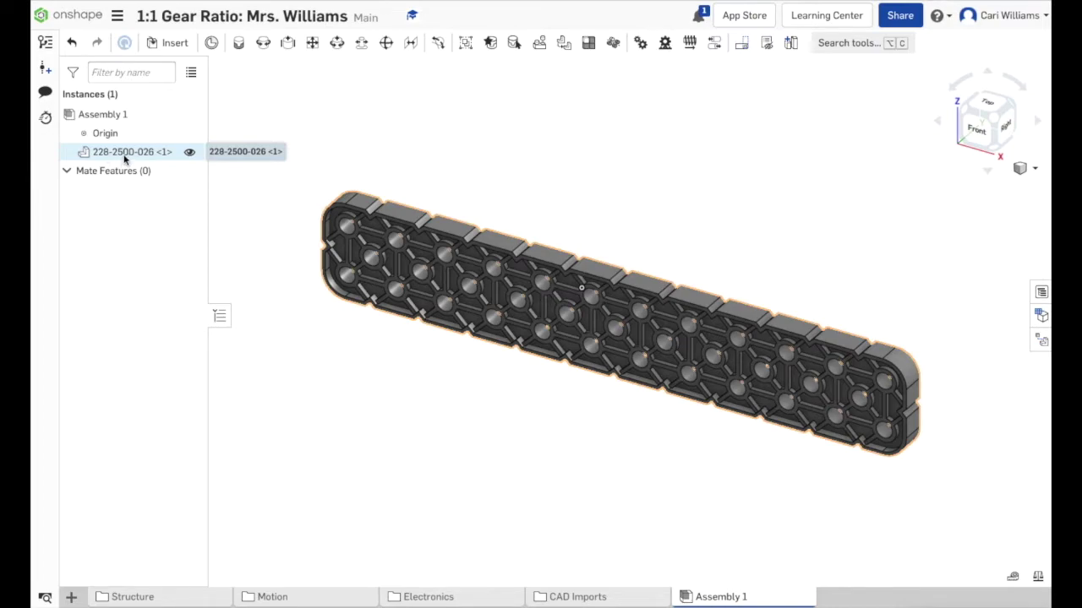
Rename the inserted beam part as "2x12 beam" in its properties and save the change.
right_click(169, 153)
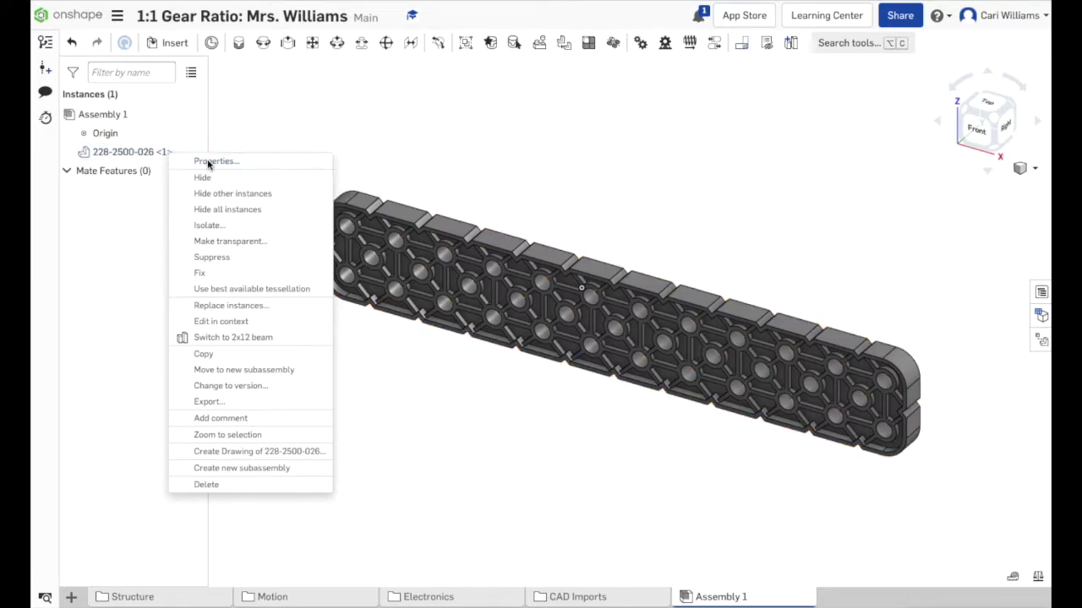
left_click(208, 161)
left_click_drag(364, 133, 267, 136)
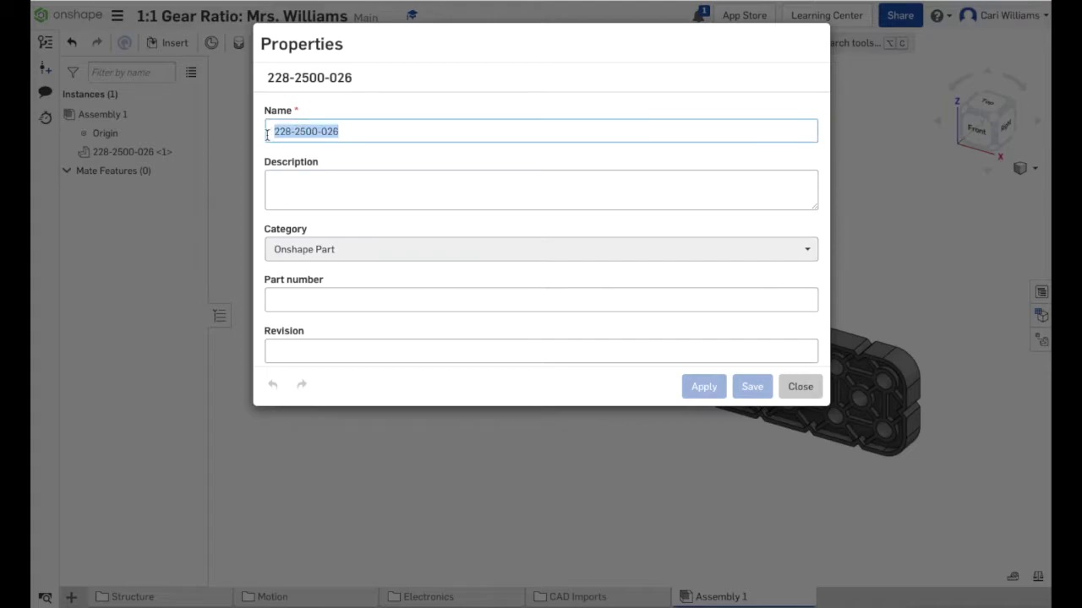
key("BackSpace")
type("2x")
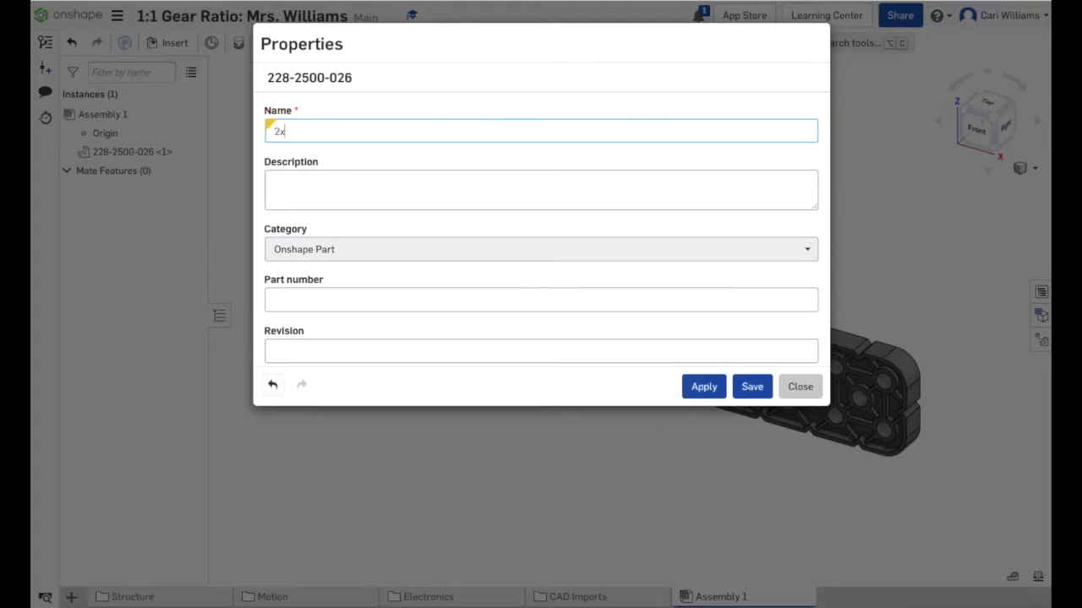
type("12 beam")
left_click(752, 386)
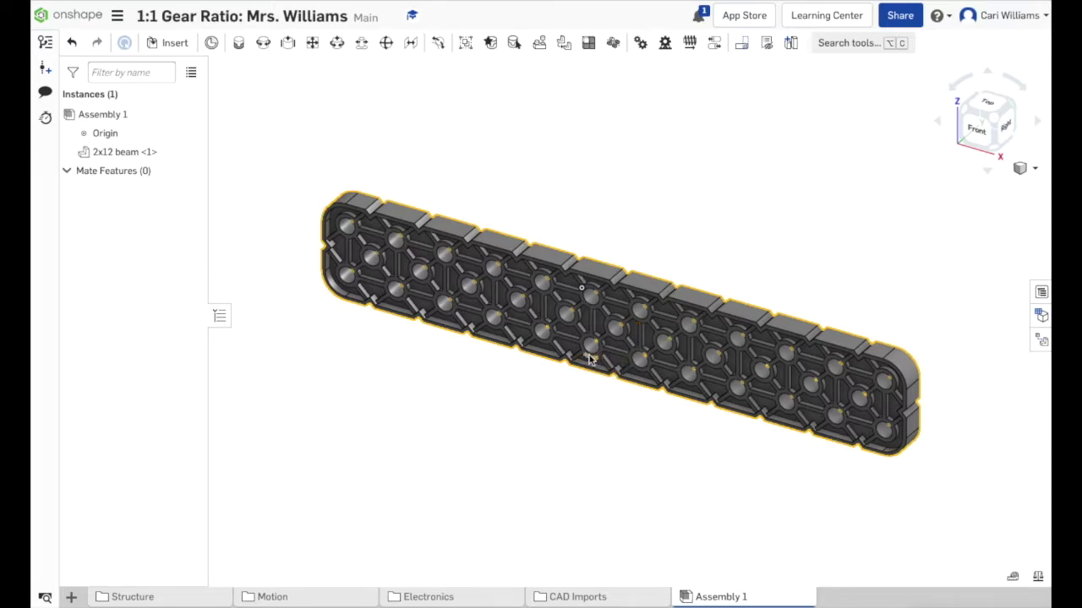
left_click(1033, 168)
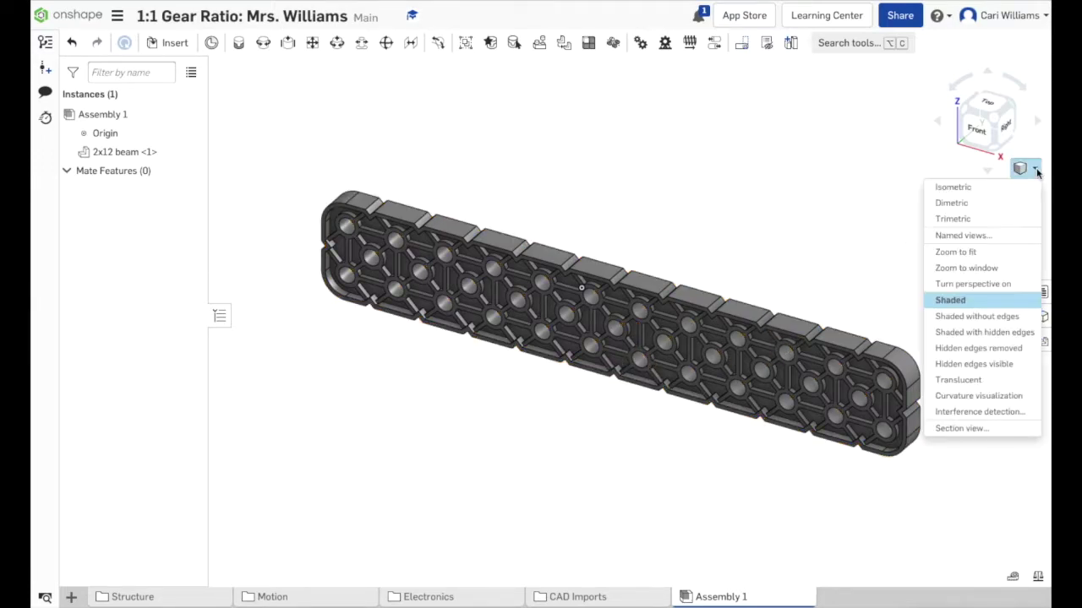
left_click(724, 223)
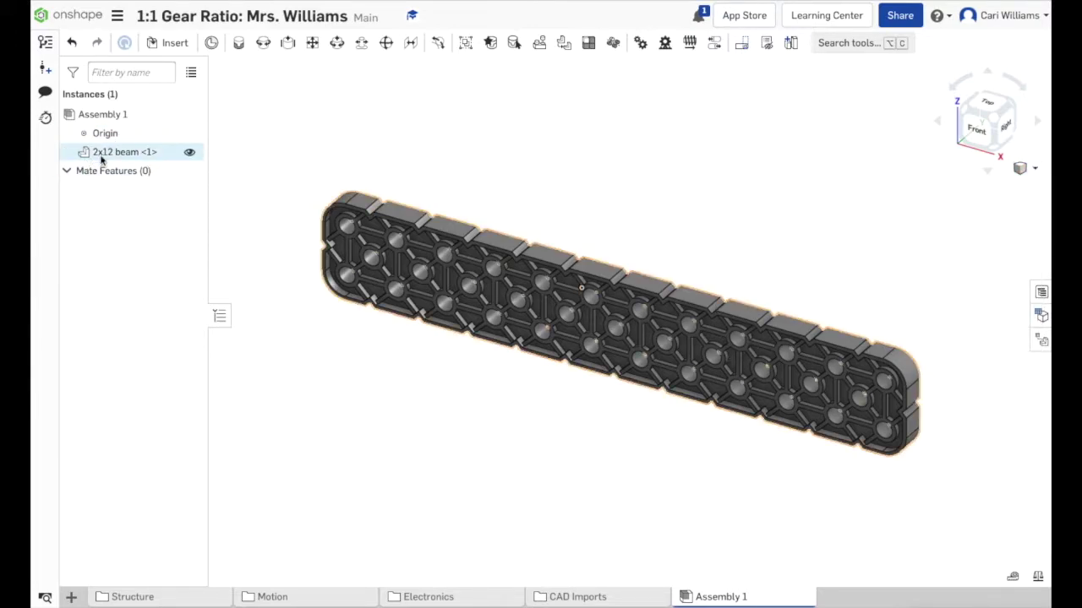
Fix the 2x12 beam in place in the assembly.
right_click(170, 156)
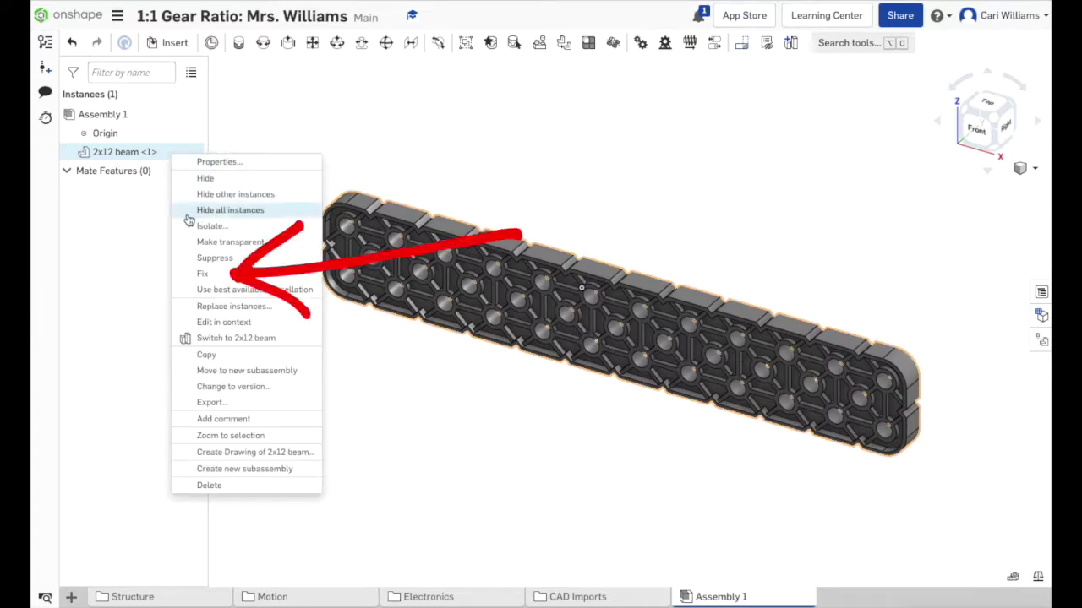
left_click(203, 274)
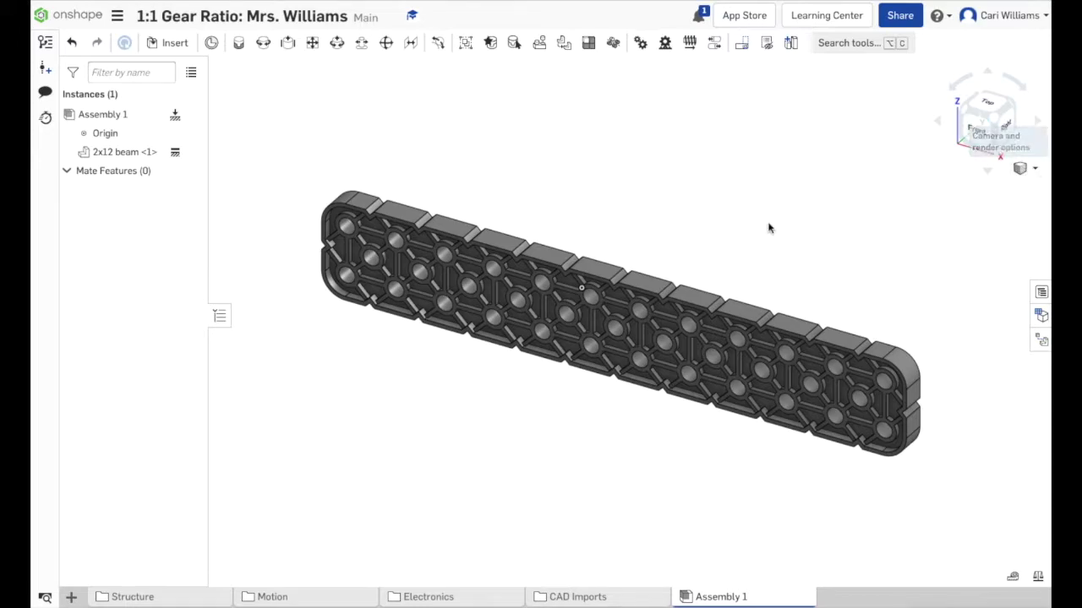
right_click_drag(722, 261, 651, 322)
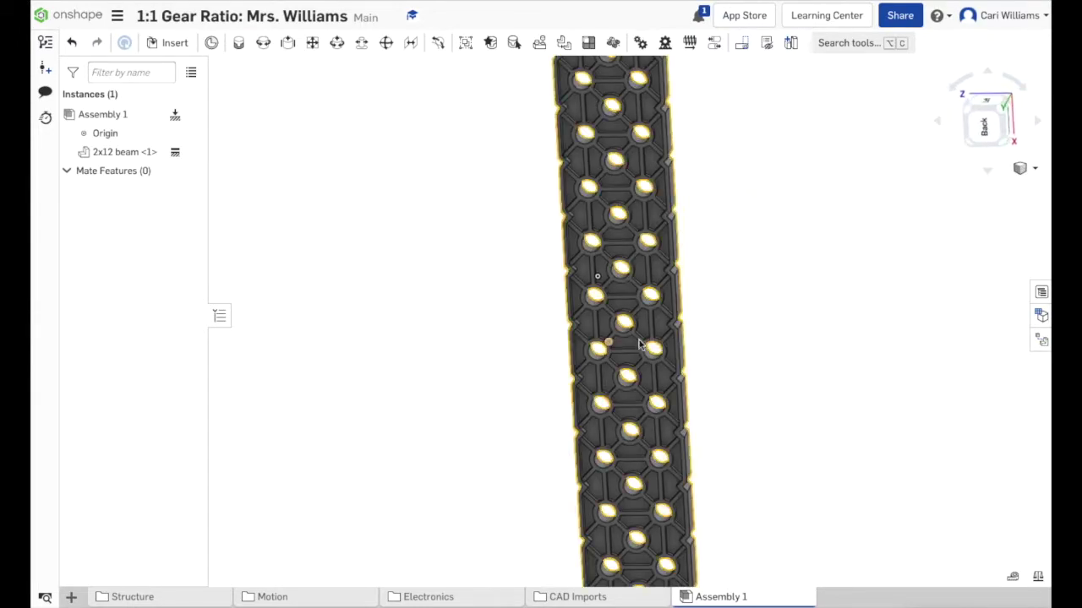
left_click(1032, 168)
left_click(953, 187)
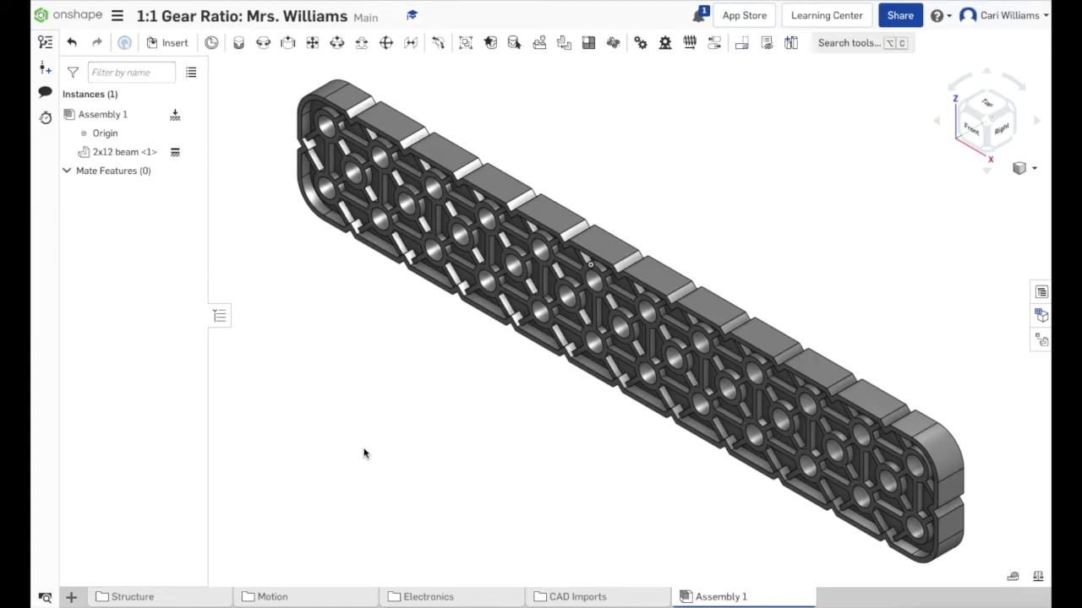
Insert one pitch shaft 4x from the current document, placed upright in front of the beam.
left_click(171, 42)
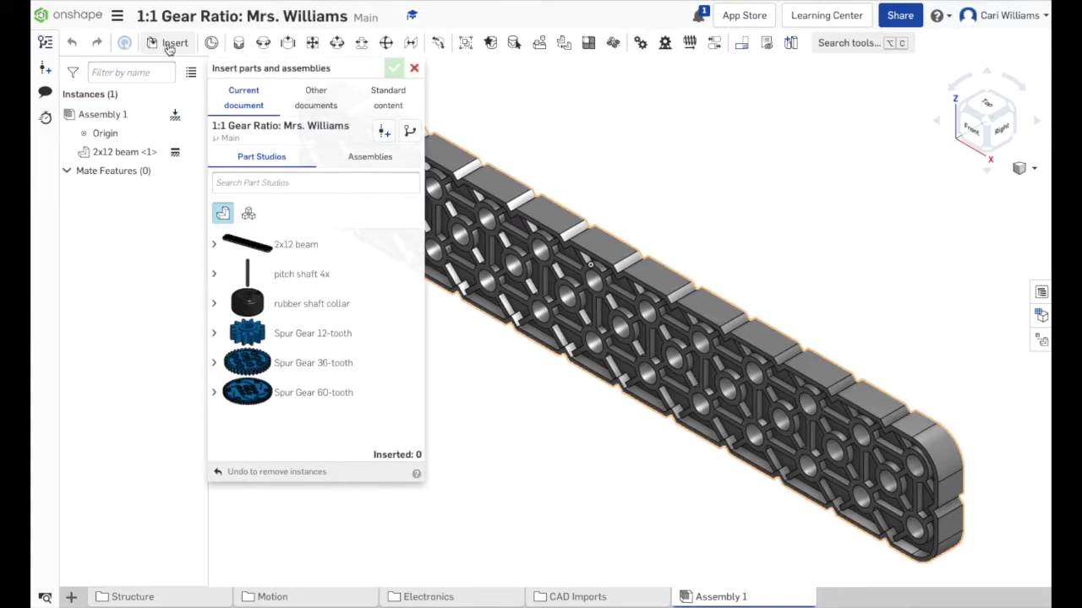
left_click(303, 276)
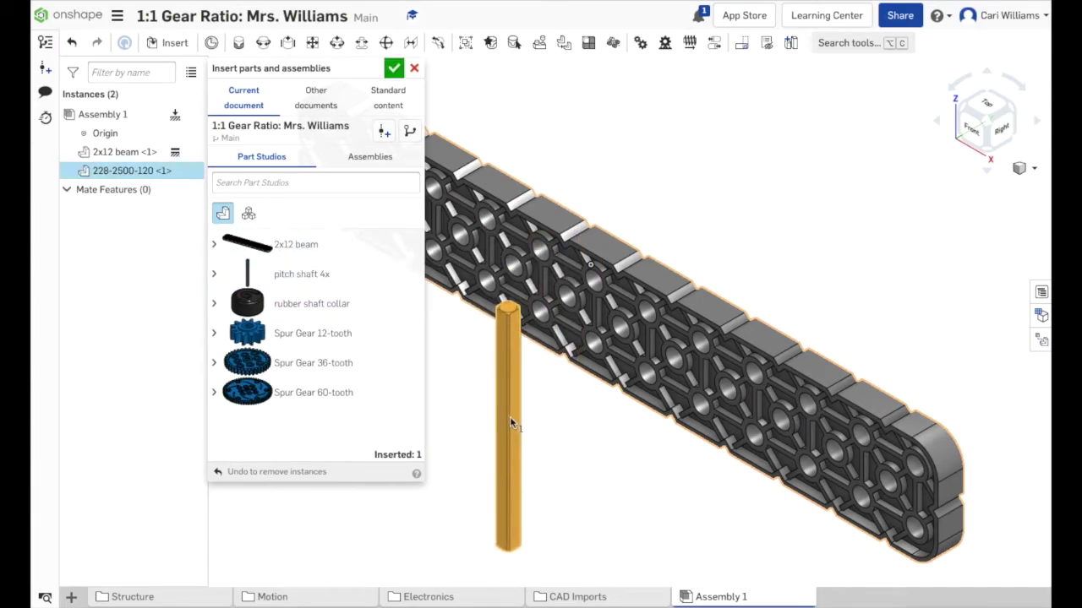
left_click(510, 420)
left_click(394, 68)
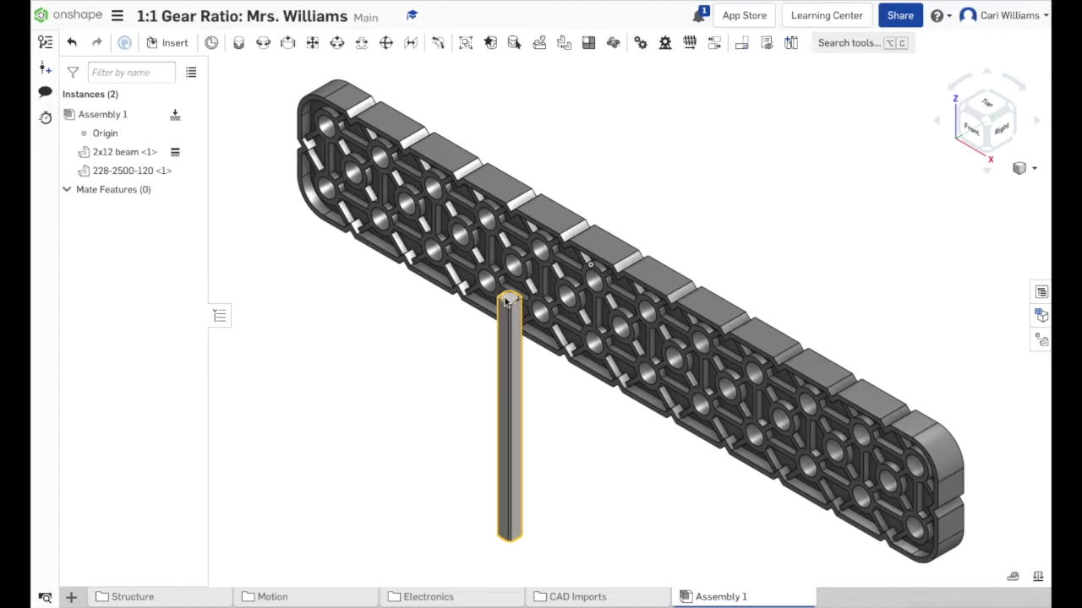
Start a revolute mate with the centre of the shaft's upper end face as its first mate connector.
scroll(507, 302, "up", 5)
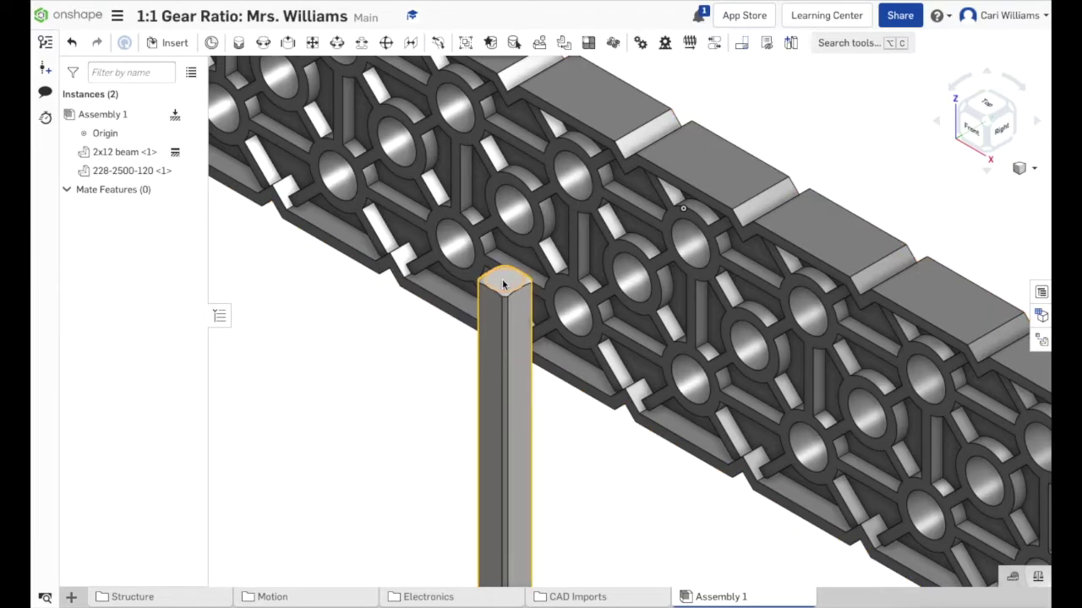
scroll(460, 299, "down", 5)
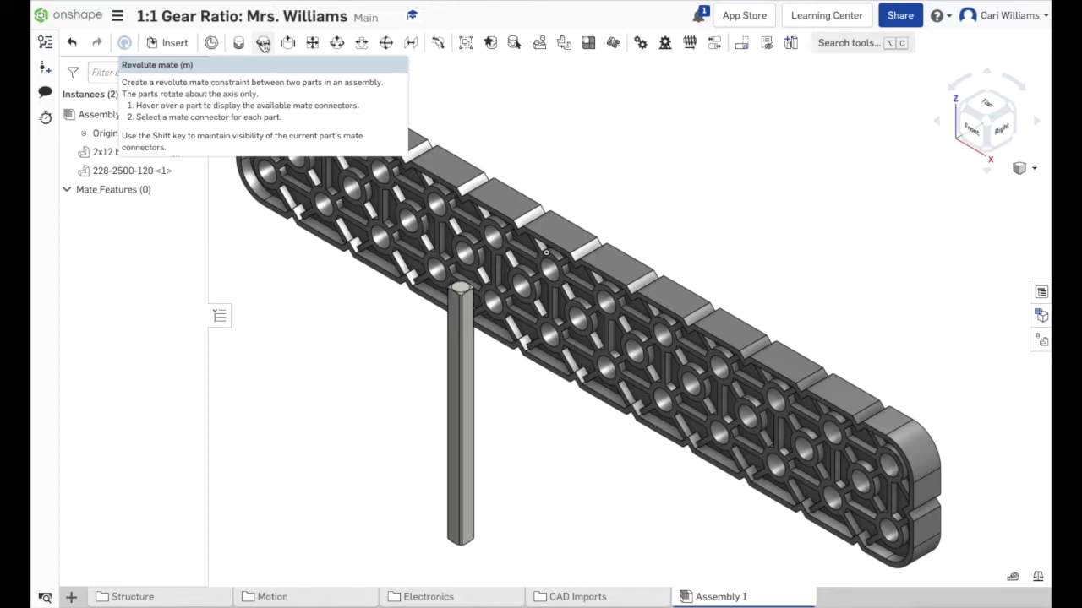
left_click(263, 44)
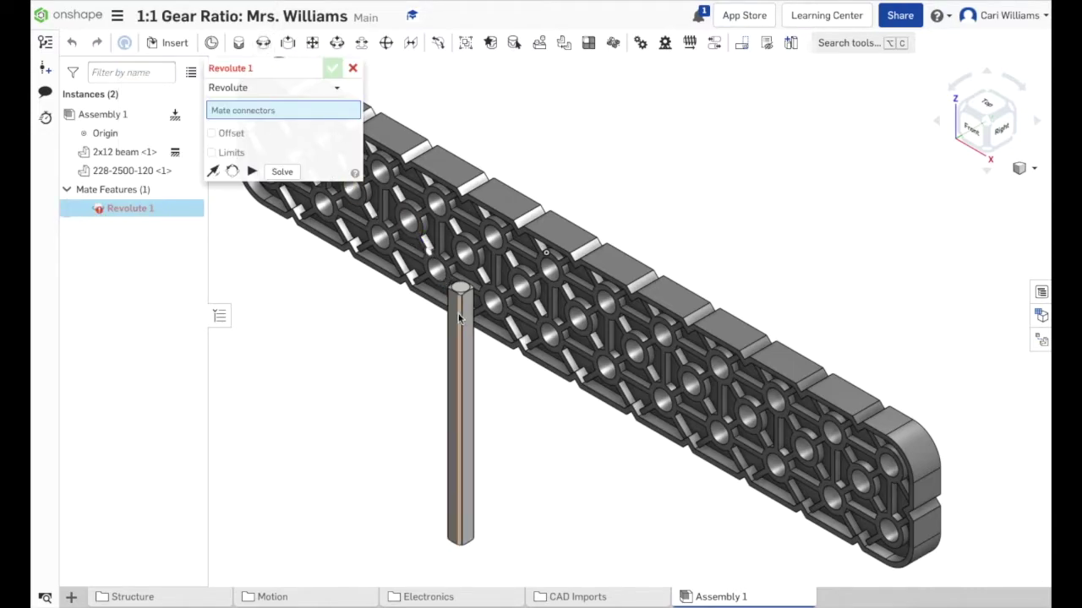
scroll(458, 315, "up", 3)
scroll(458, 315, "up", 2)
scroll(457, 271, "up", 3)
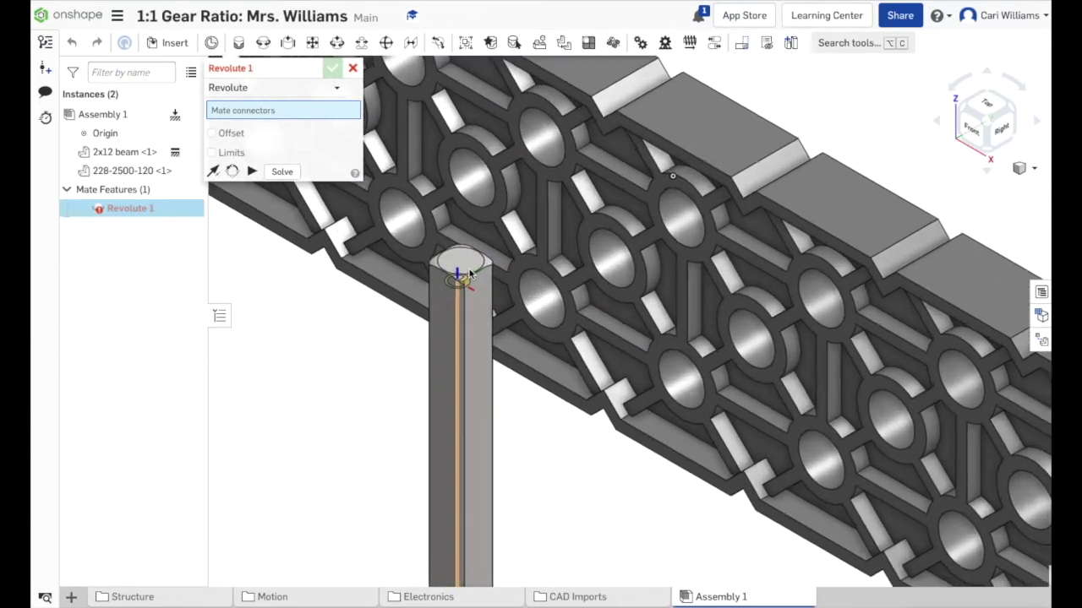
scroll(455, 261, "up", 4)
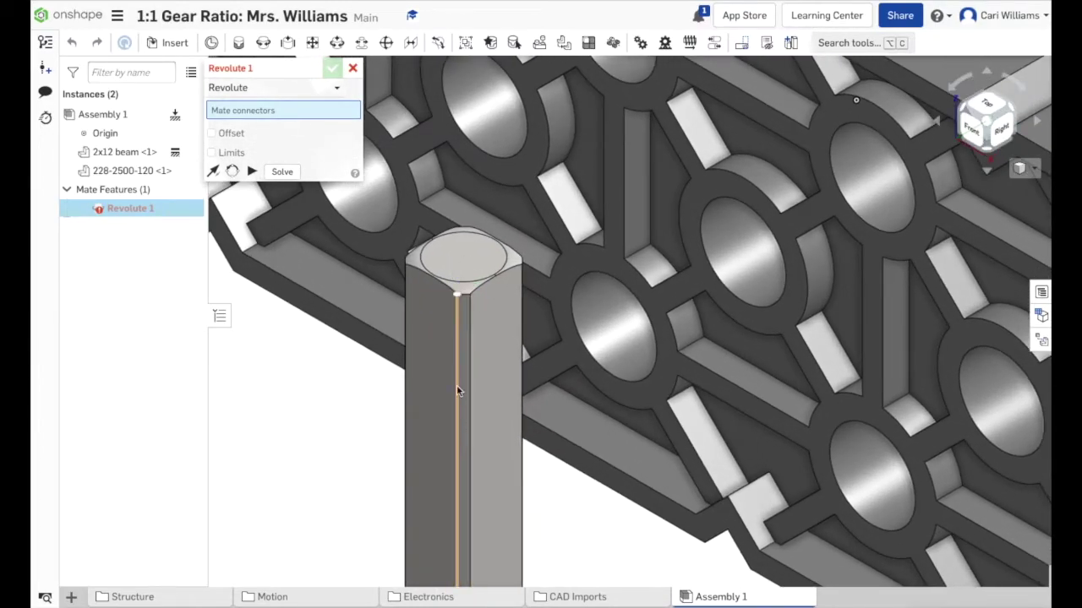
mouse_move(461, 254)
right_mouse_down()
mouse_move(452, 280)
mouse_move(484, 310)
mouse_move(460, 283)
mouse_move(456, 251)
right_mouse_up()
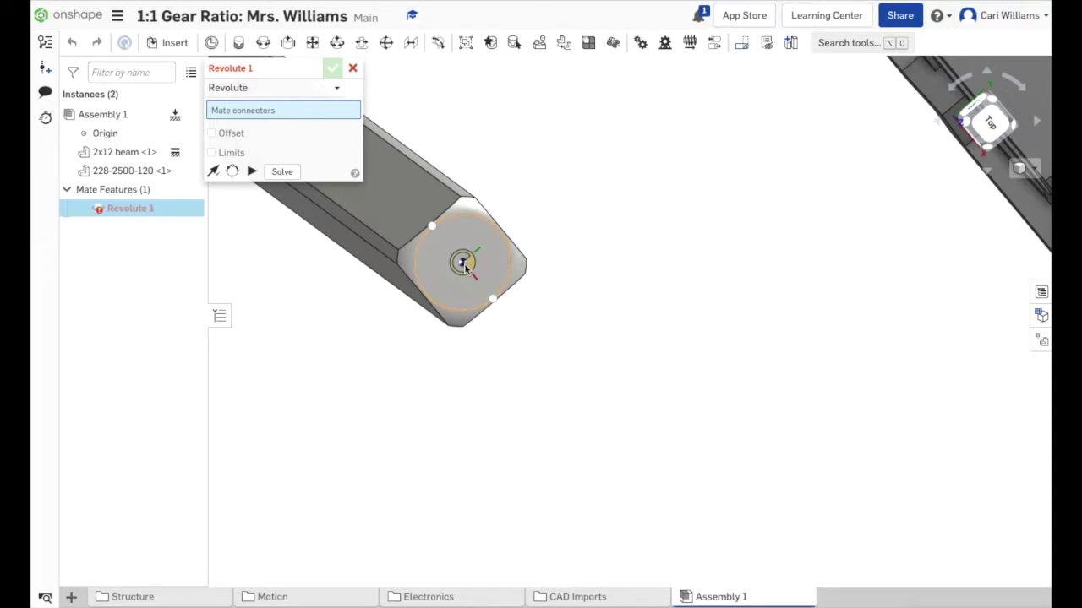
left_click(463, 265)
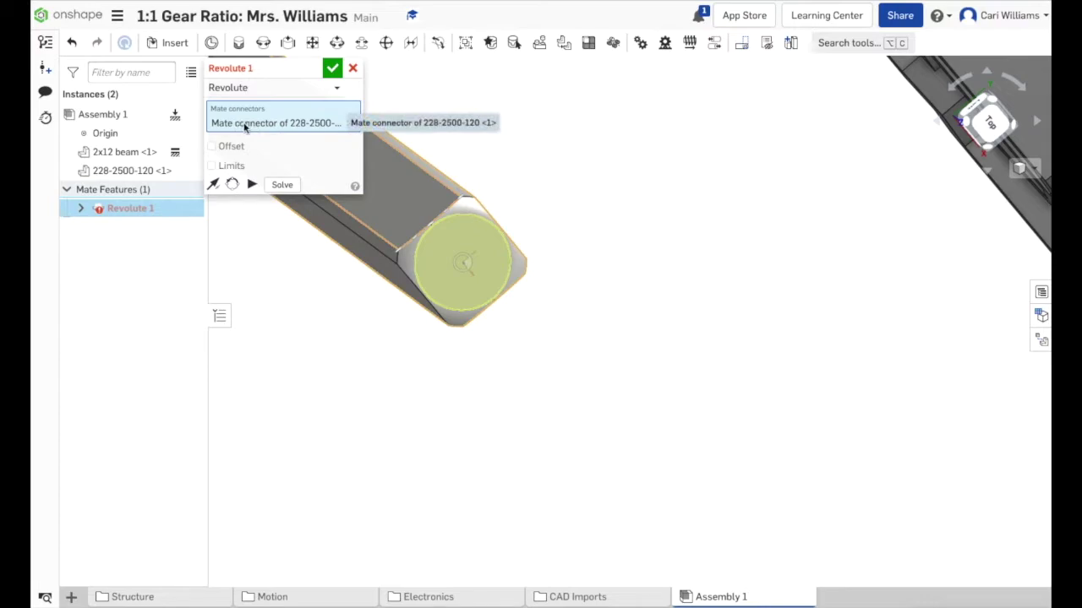
Complete the revolute mate using the centre of a middle-row hole in the beam as the second mate connector, and accept it.
scroll(575, 220, "down", 8)
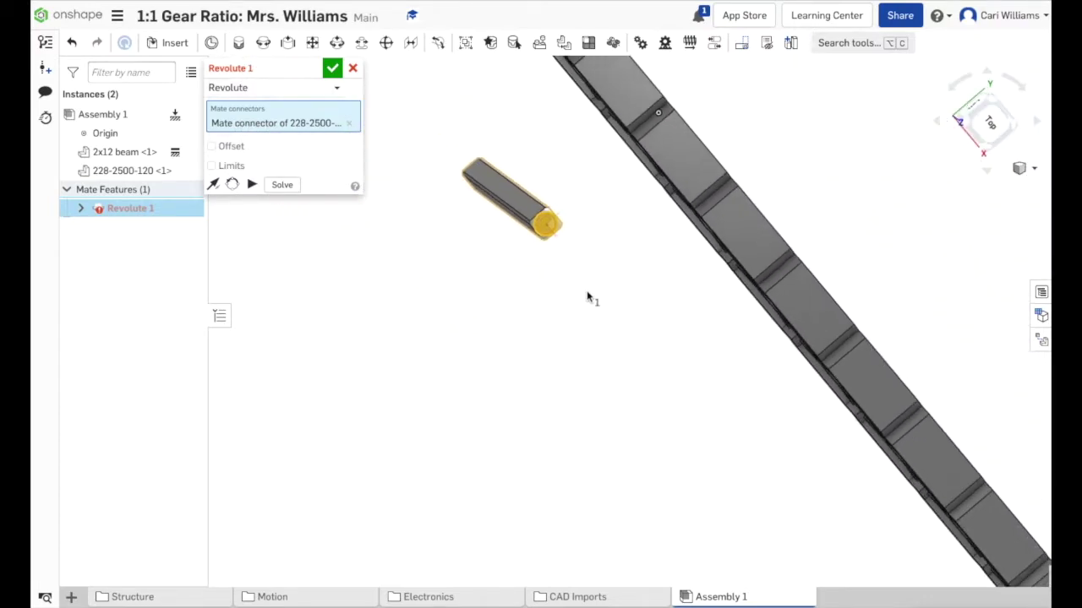
right_click_drag(588, 298, 617, 283)
scroll(606, 271, "down", 5)
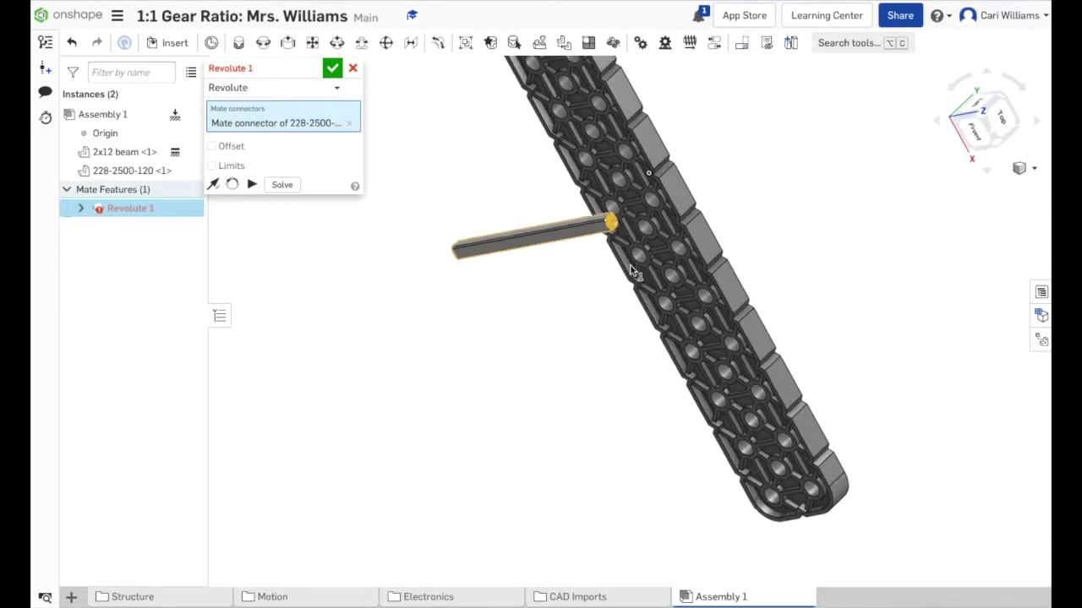
left_click(1038, 170)
left_click(997, 190)
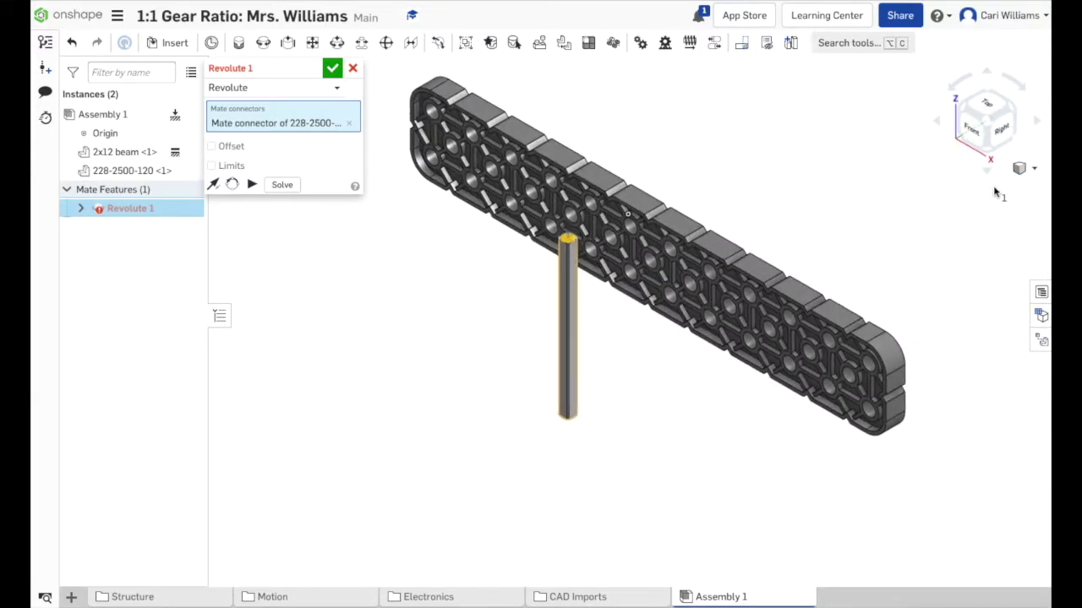
scroll(471, 264, "up", 3)
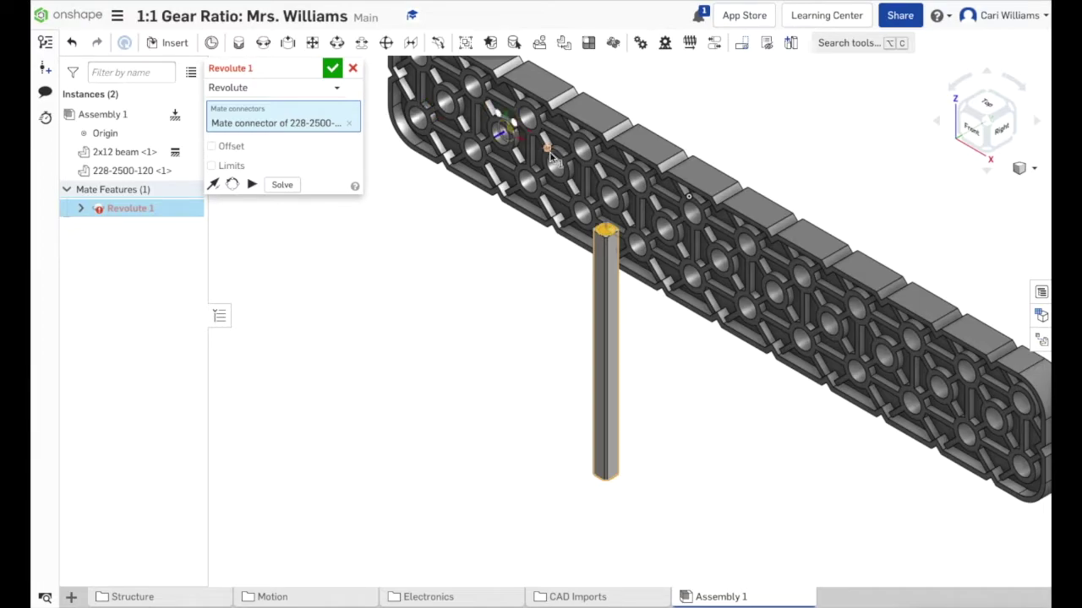
scroll(610, 200, "up", 4)
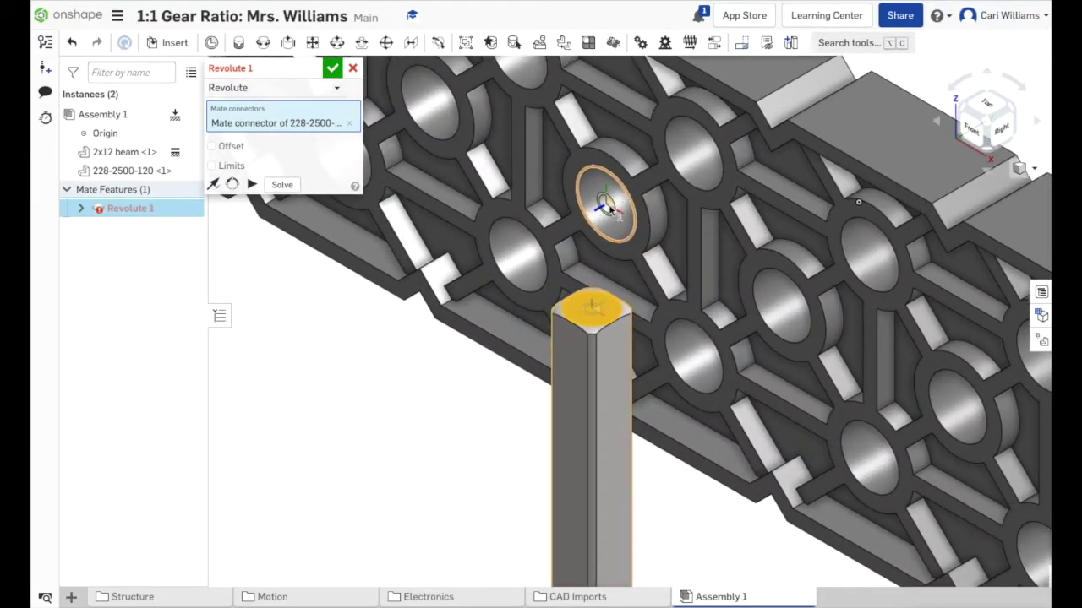
left_click(608, 209)
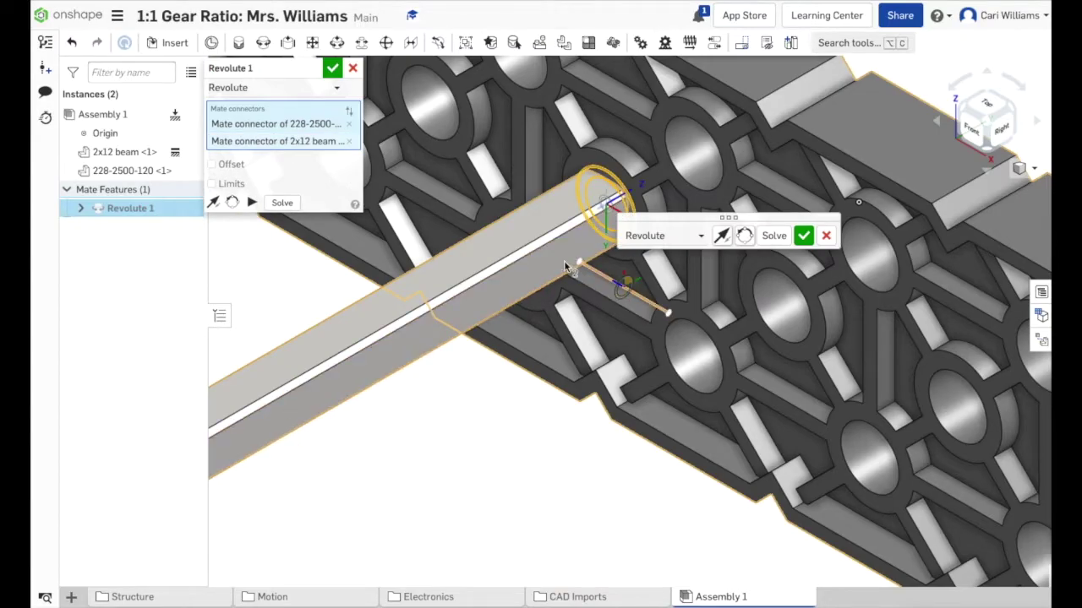
mouse_move(577, 374)
right_mouse_down()
mouse_move(628, 342)
mouse_move(589, 360)
right_mouse_up()
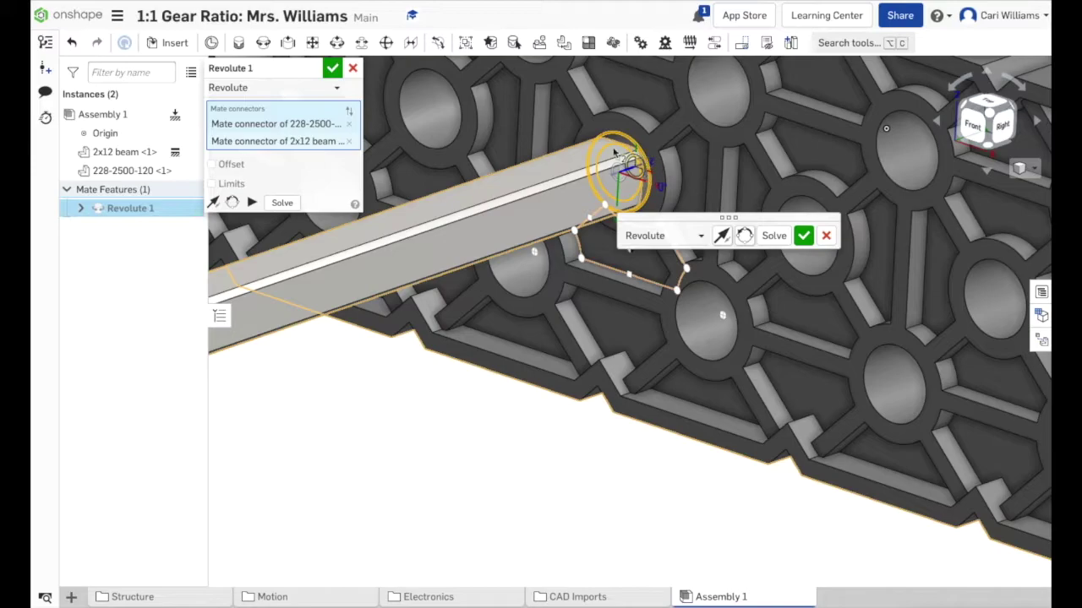
left_click(803, 236)
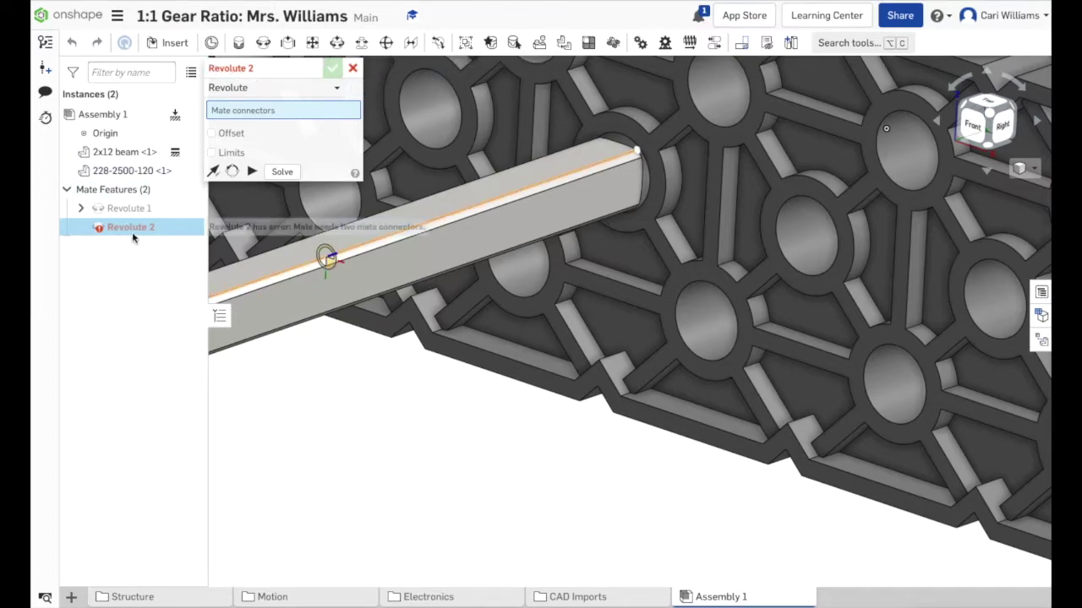
mouse_move(123, 227)
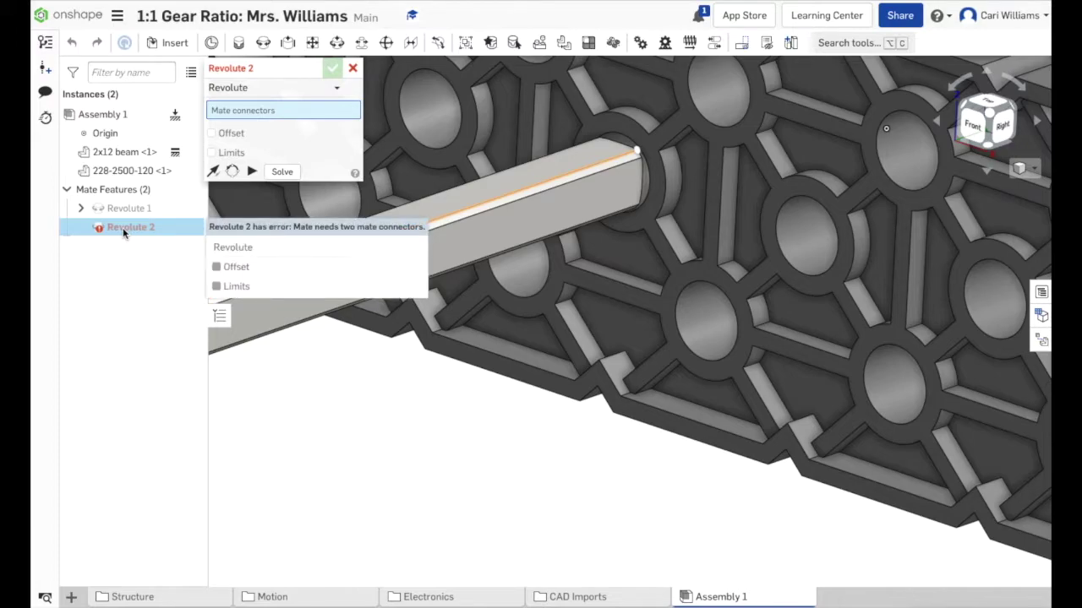
left_click(354, 69)
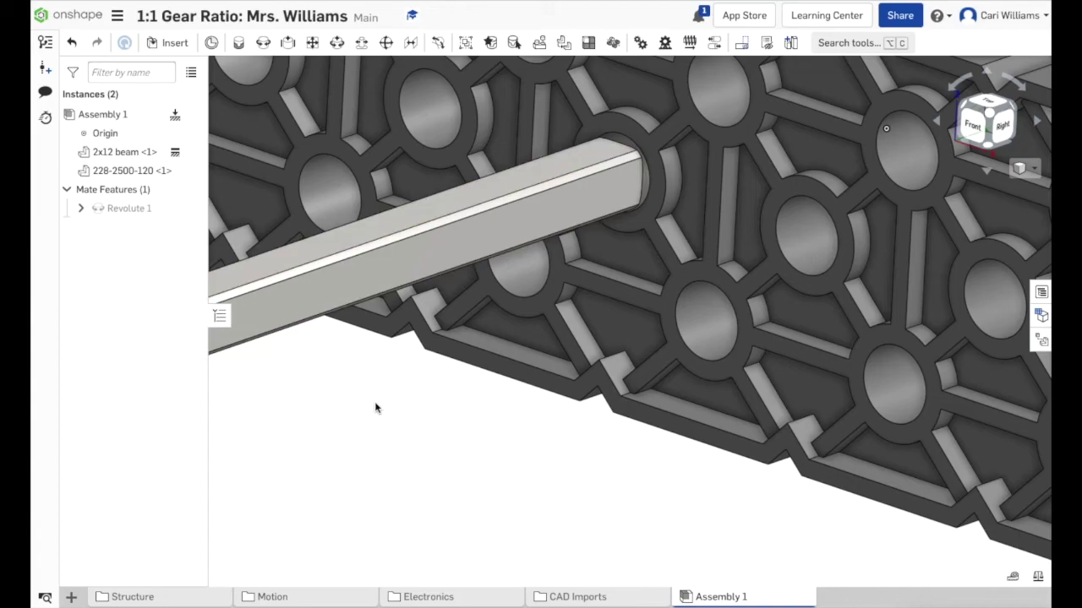
Edit the shaft's revolute mate, enabling its offset with a Z distance of 1 in.
left_click(1032, 168)
left_click(965, 187)
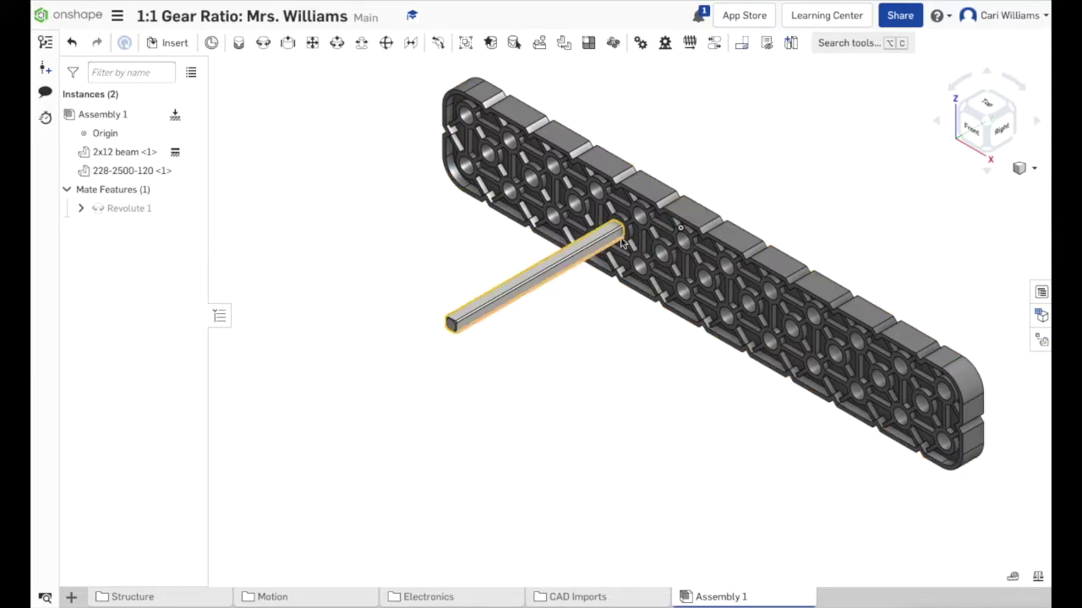
right_click_drag(688, 212, 682, 237)
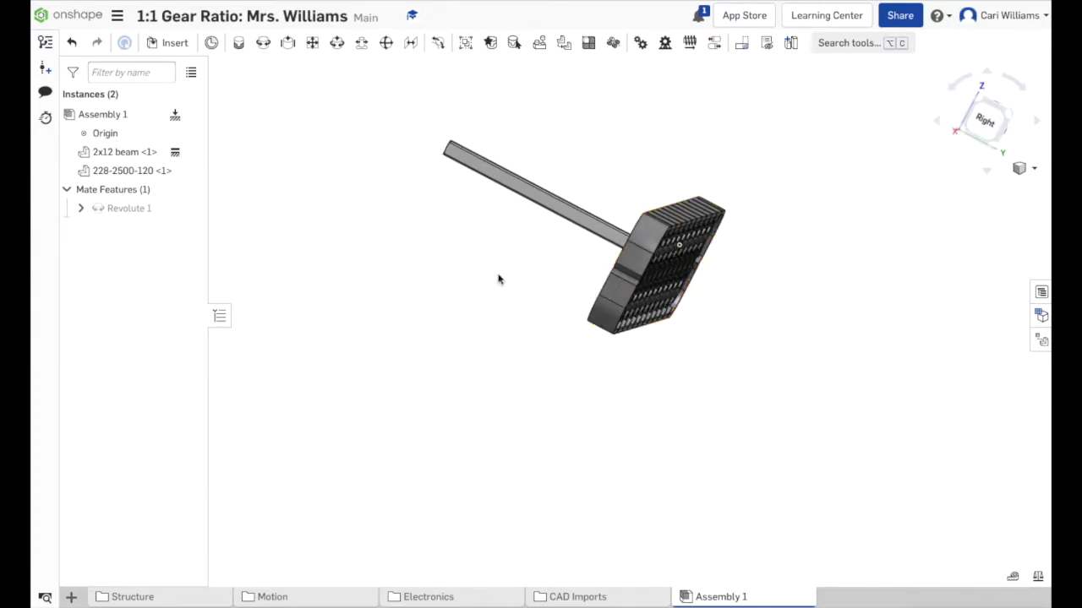
left_click(1034, 169)
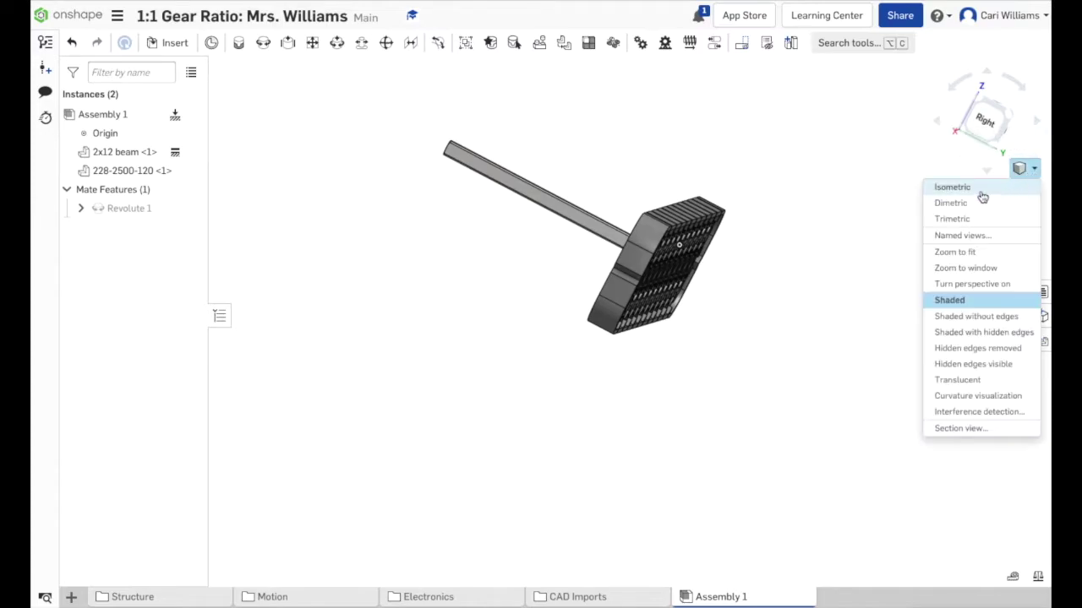
left_click(980, 191)
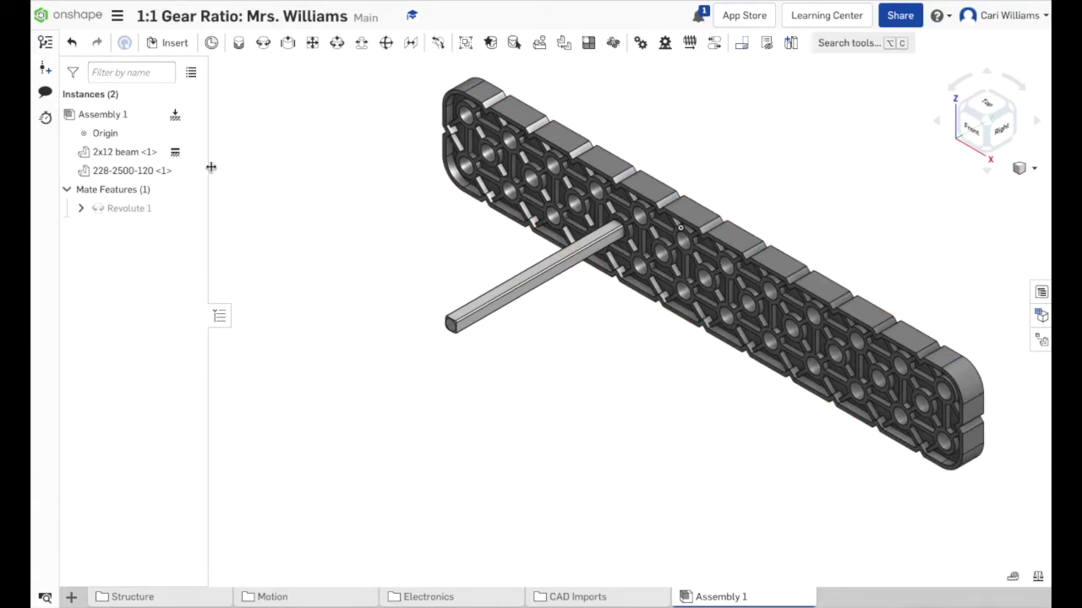
mouse_move(143, 211)
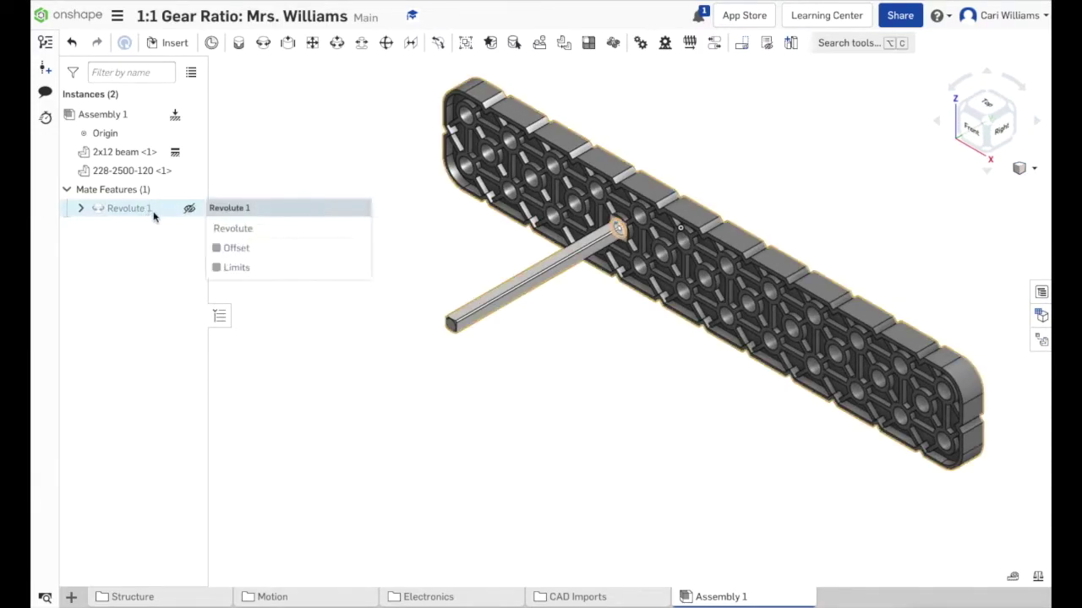
right_click(151, 210)
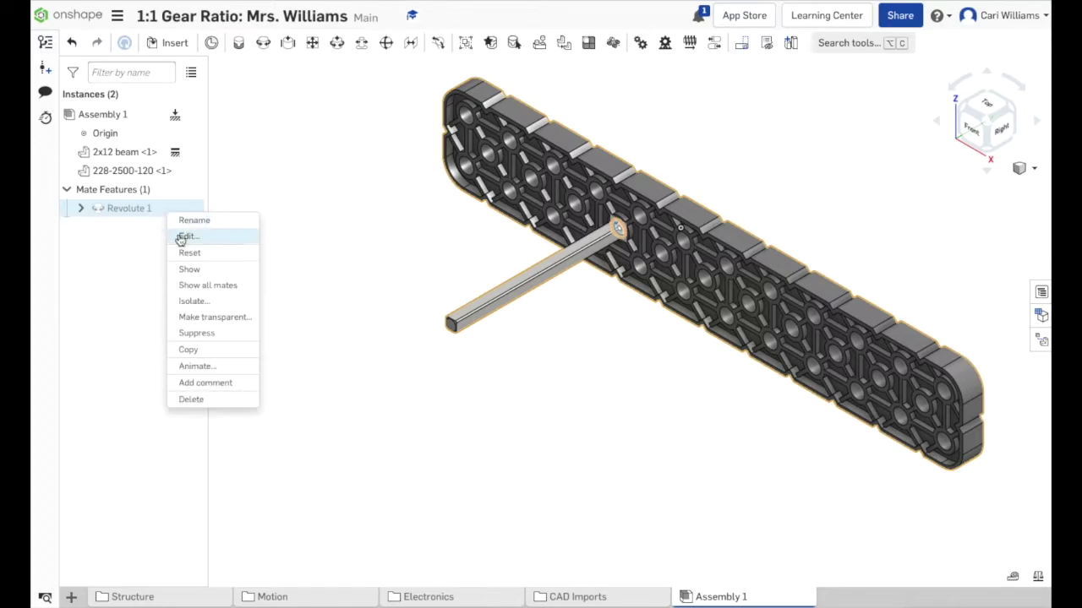
left_click(185, 237)
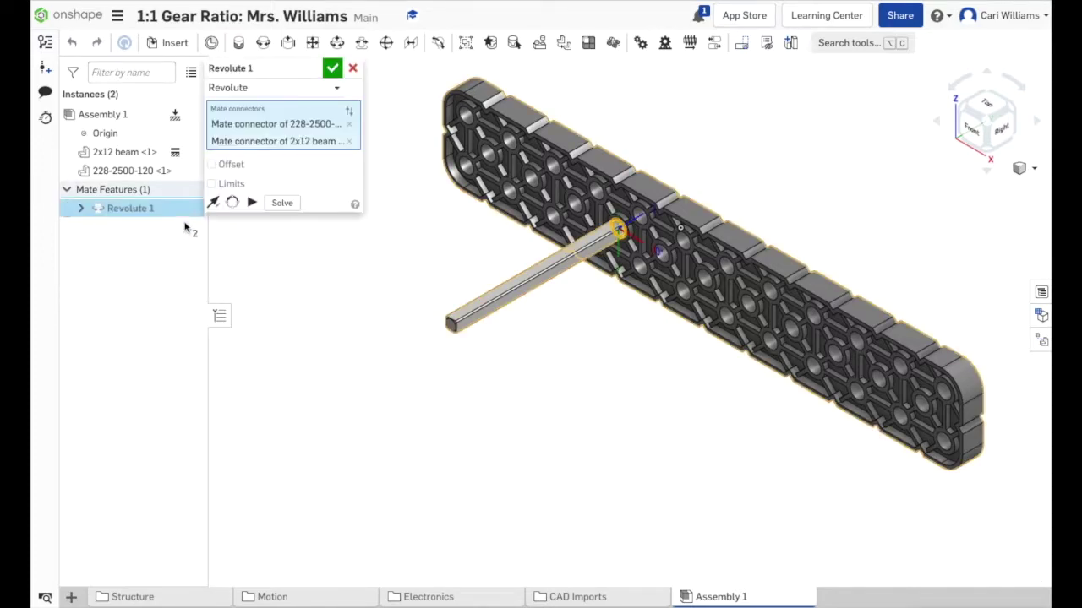
left_click(212, 166)
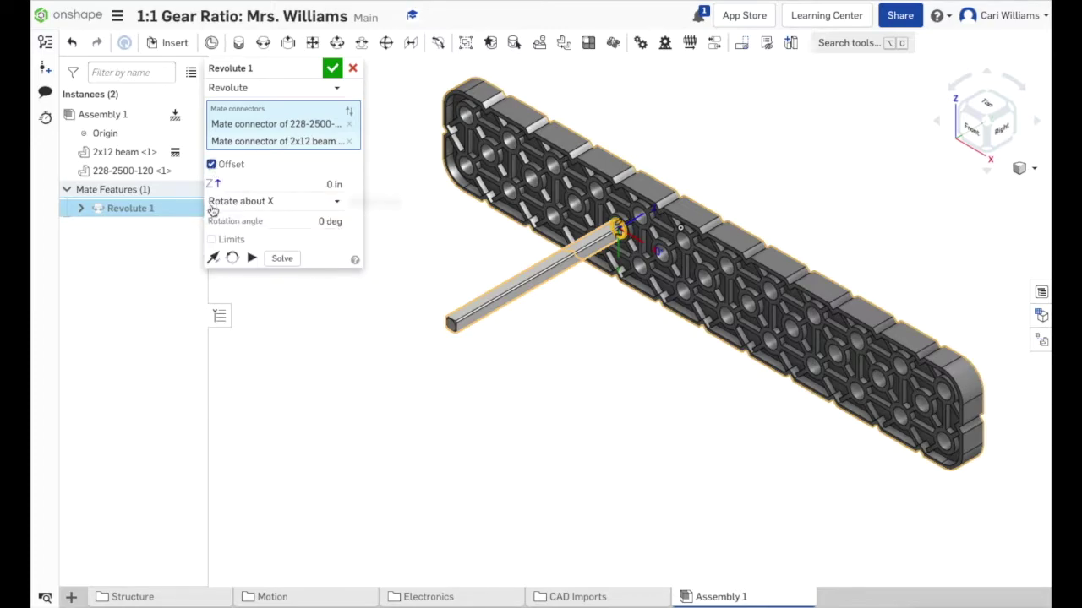
left_click(330, 184)
key("BackSpace")
type("1")
key("Return")
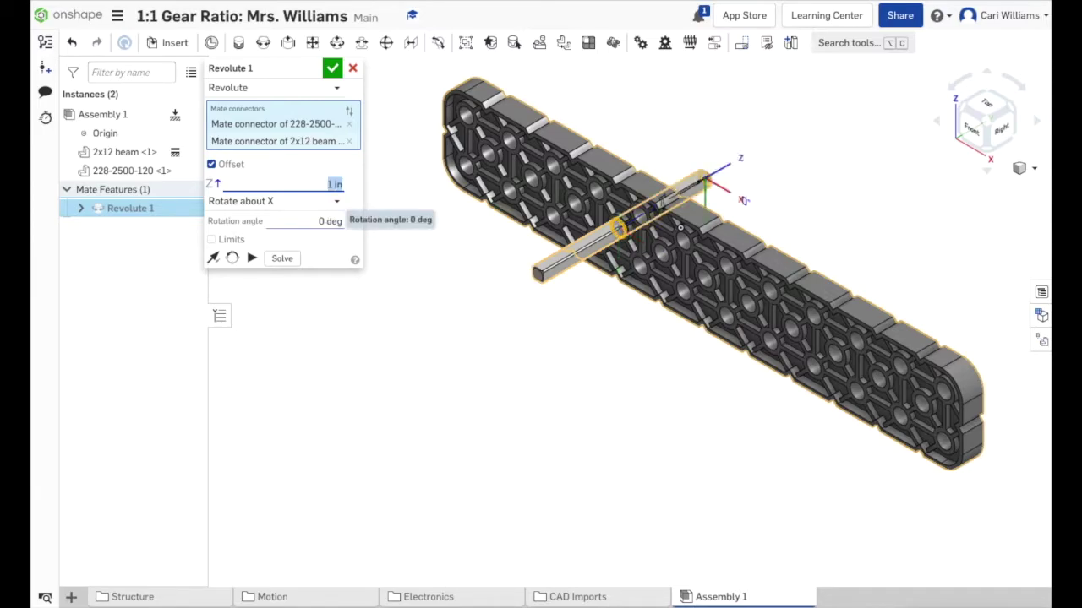
Set the Z offset of the shaft's revolute mate to 0.5 in.
right_click_drag(701, 245, 653, 235)
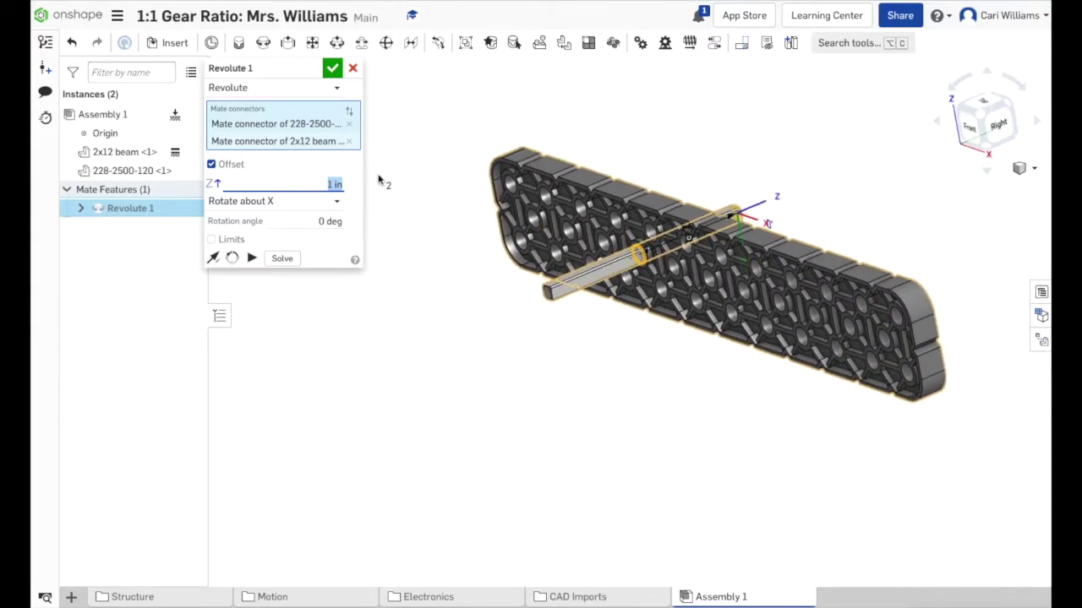
left_click(335, 184)
key("Return")
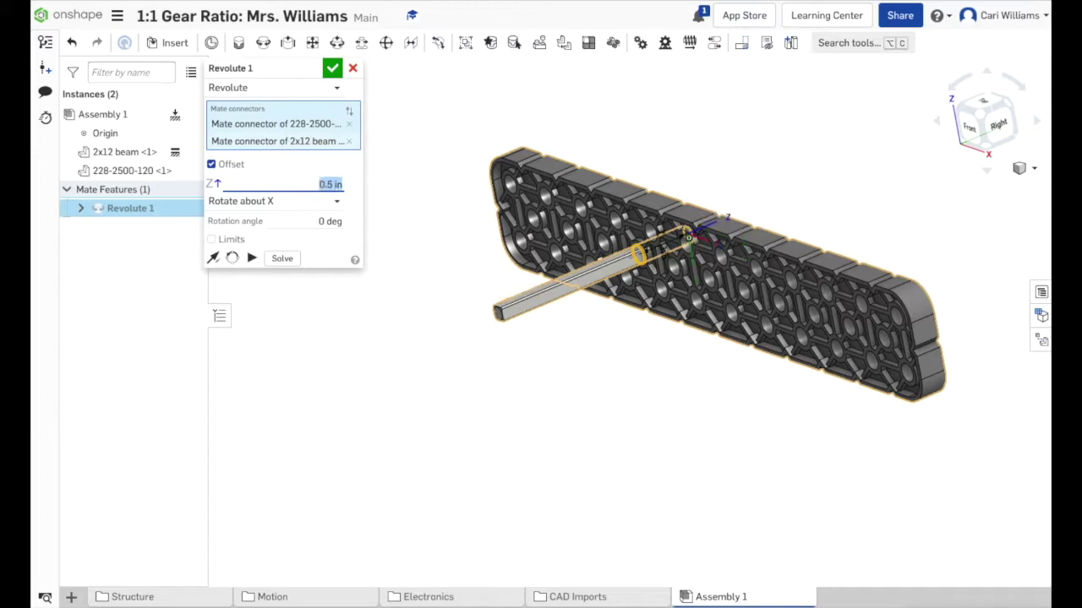
Accept the shaft's edited revolute mate and return the assembly to the isometric view.
right_click_drag(775, 223, 761, 235)
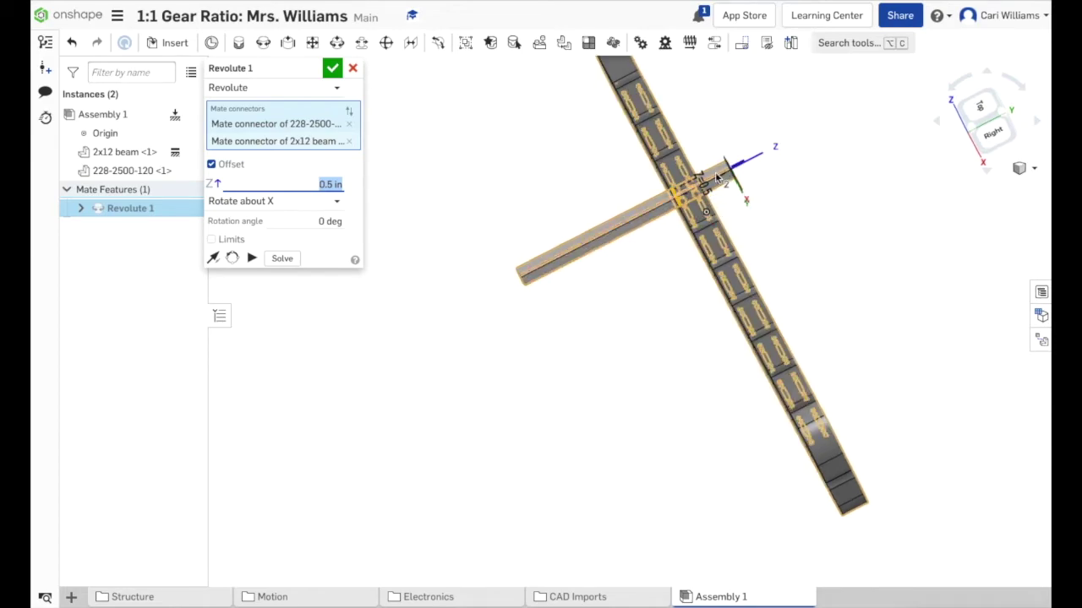
left_click(333, 69)
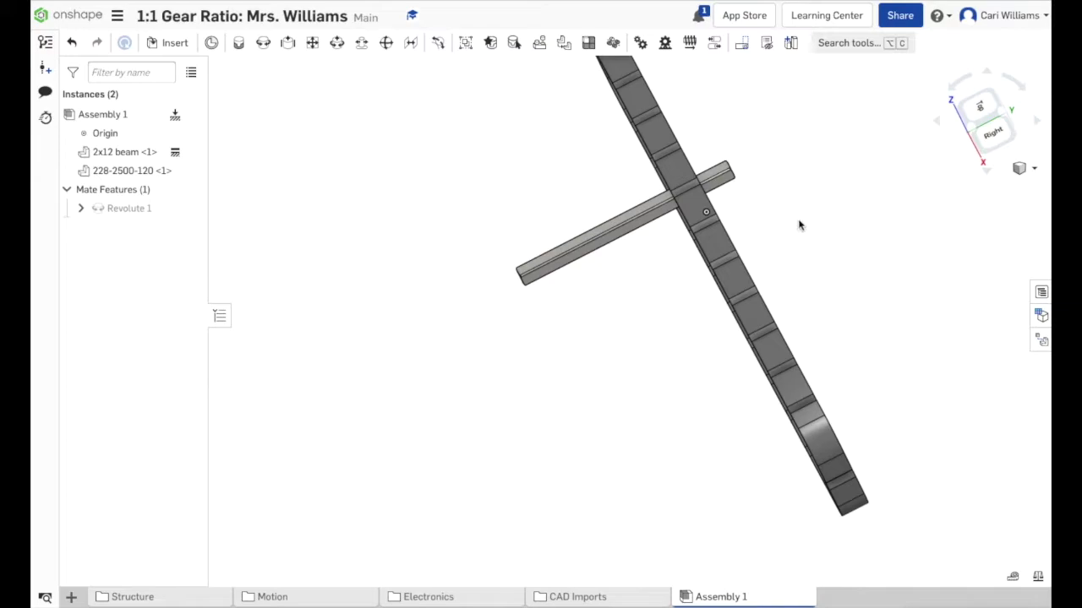
left_click(1032, 168)
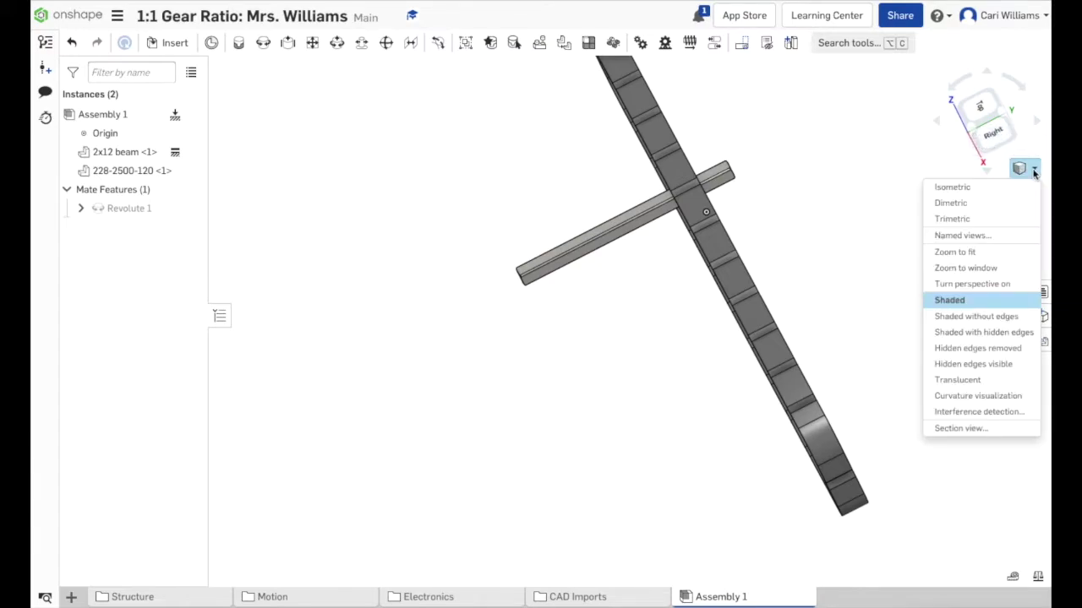
left_click(973, 190)
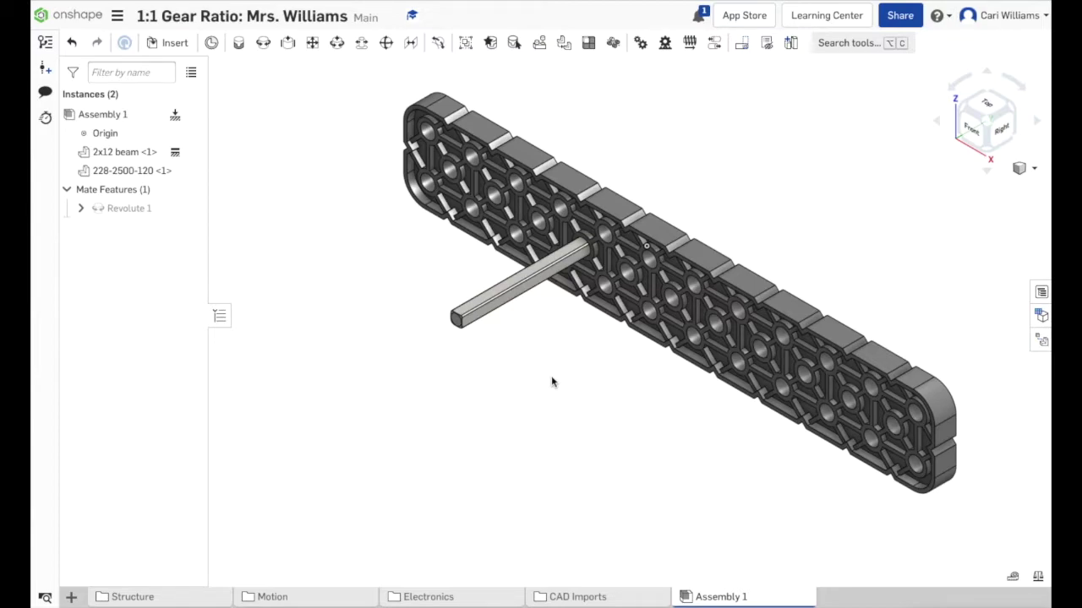
scroll(295, 256, "up", 1)
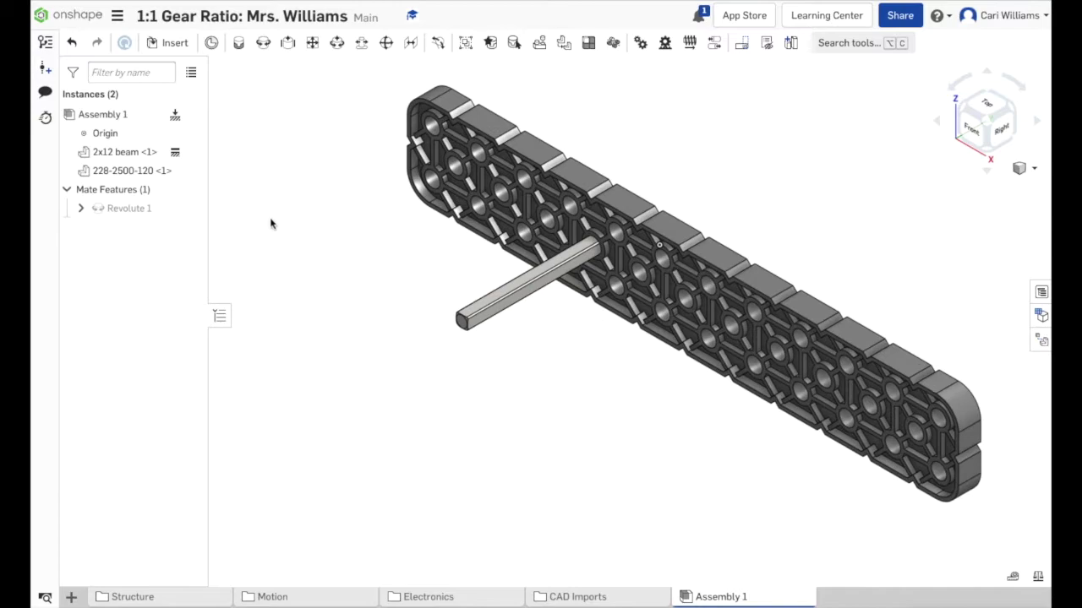
Insert the Smart Motor from the current document behind the beam, including assembly-type items in the list of insertable parts.
left_click(172, 45)
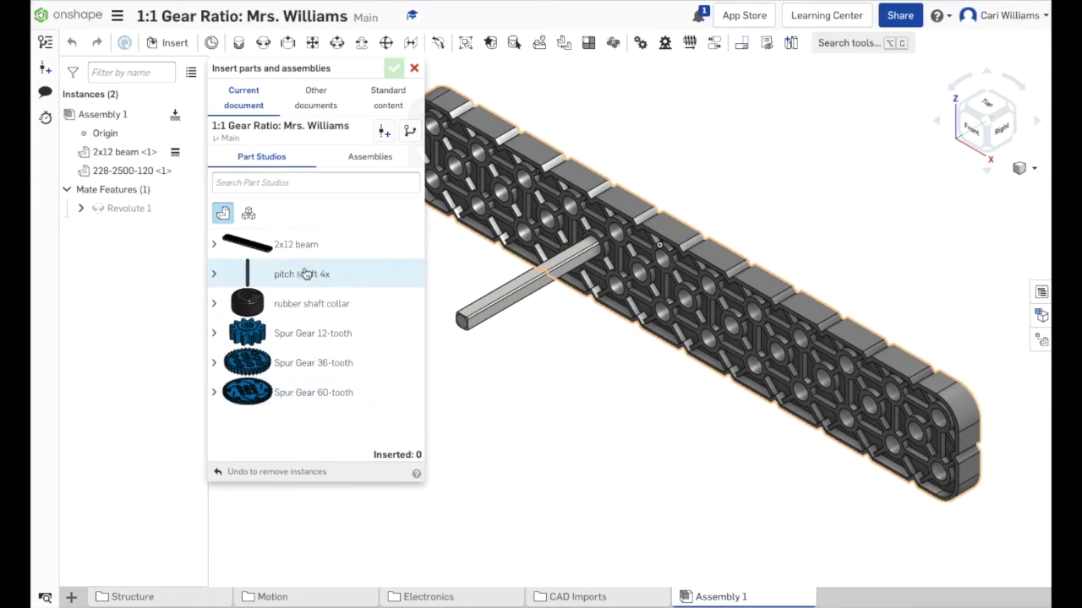
left_click(248, 214)
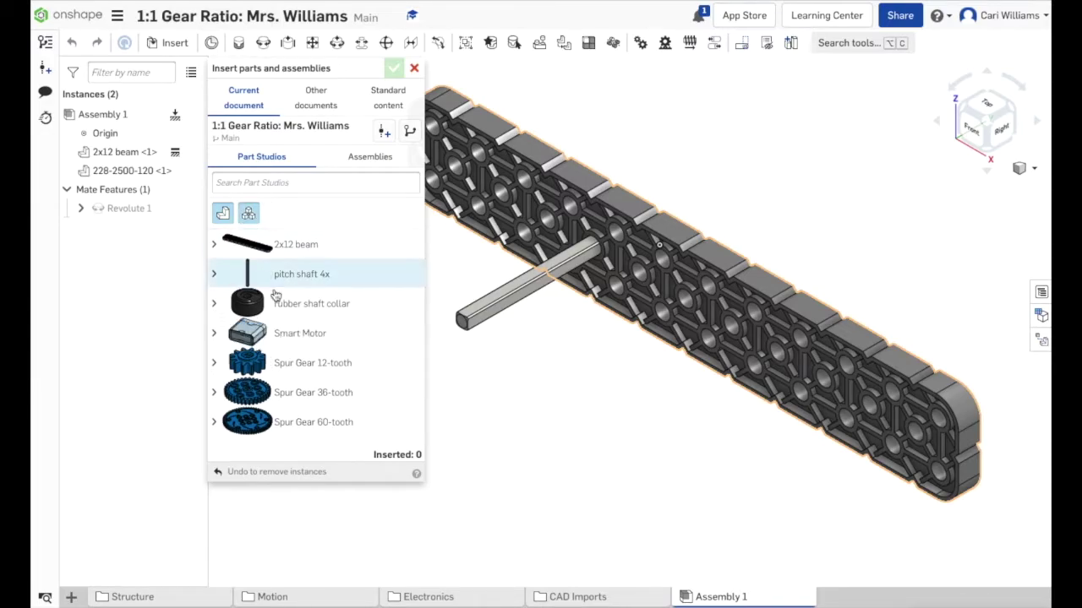
left_click(296, 336)
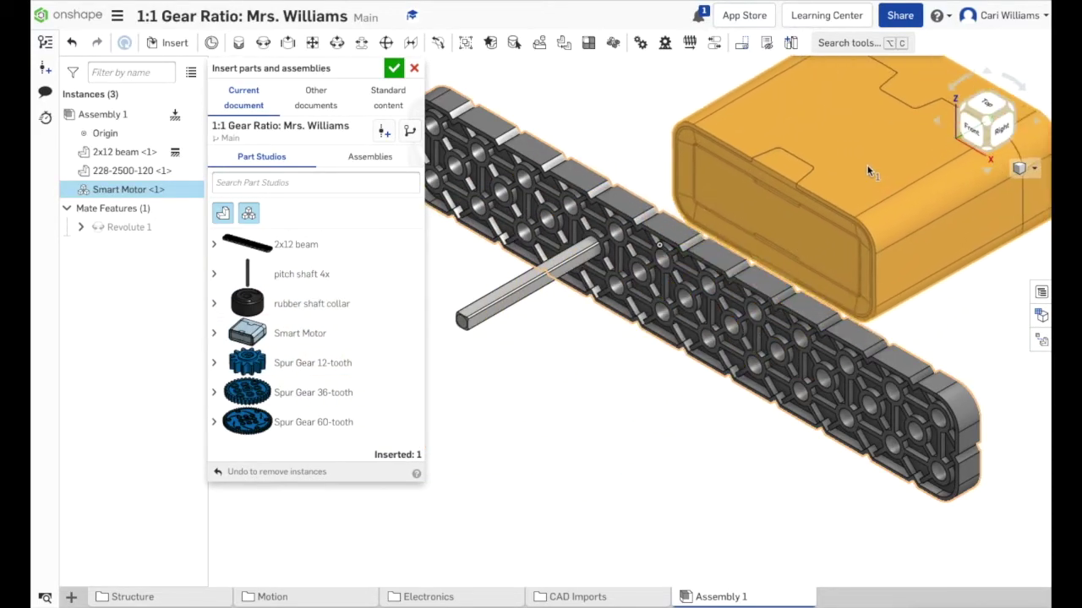
left_click(867, 172)
left_click(394, 71)
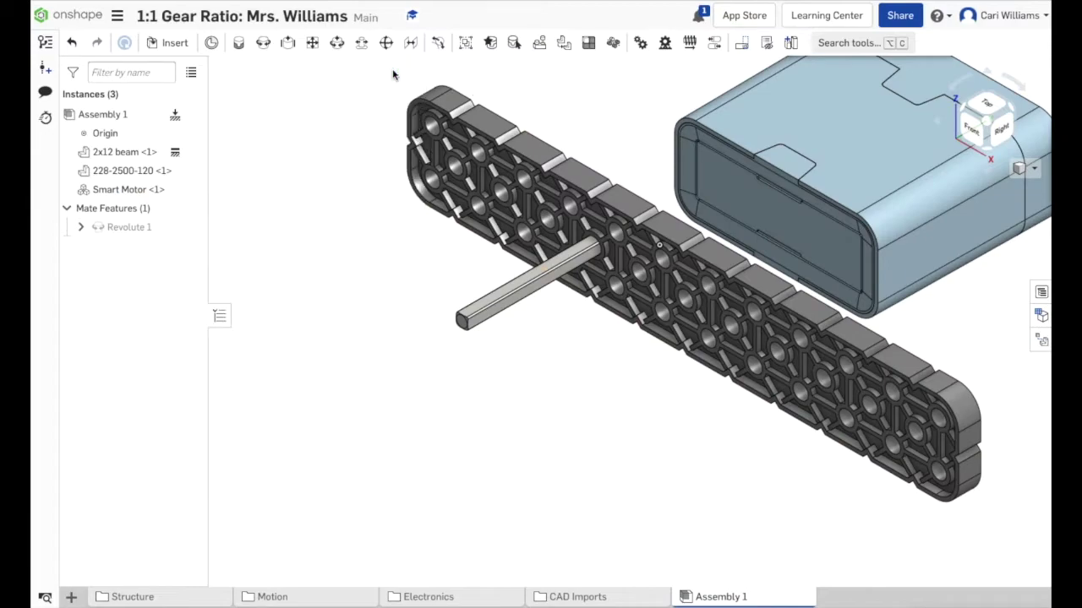
Rotate the Smart Motor so its face with the holes and square socket points toward the beam, and shift it clear above the beam.
scroll(691, 380, "down", 3)
scroll(691, 381, "down", 3)
right_click_drag(693, 379, 792, 292)
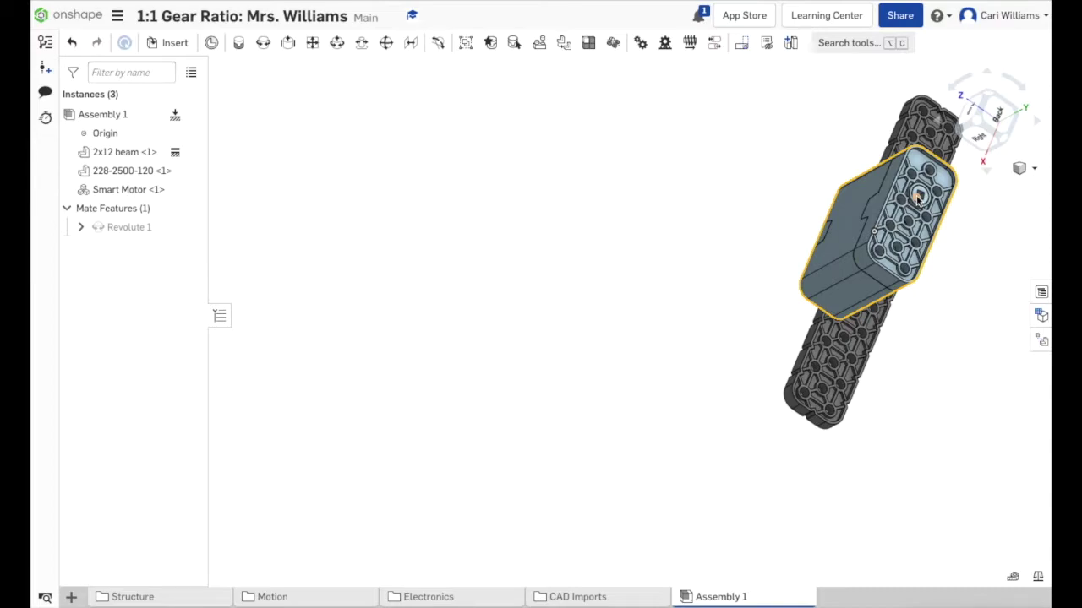
right_click(672, 329)
left_click(1031, 172)
left_click(1031, 173)
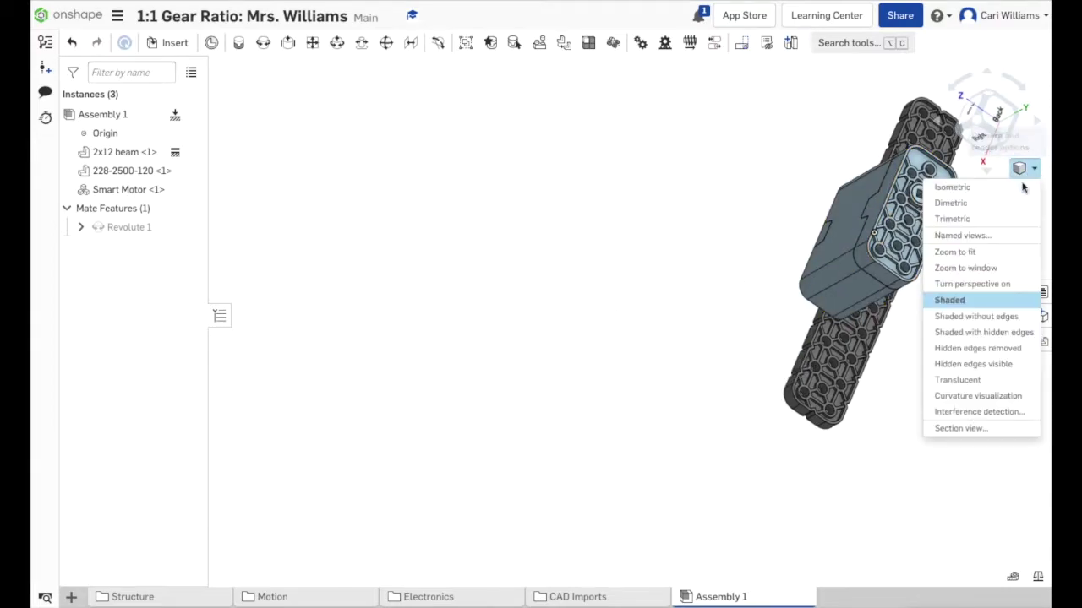
left_click(986, 189)
left_click(683, 254)
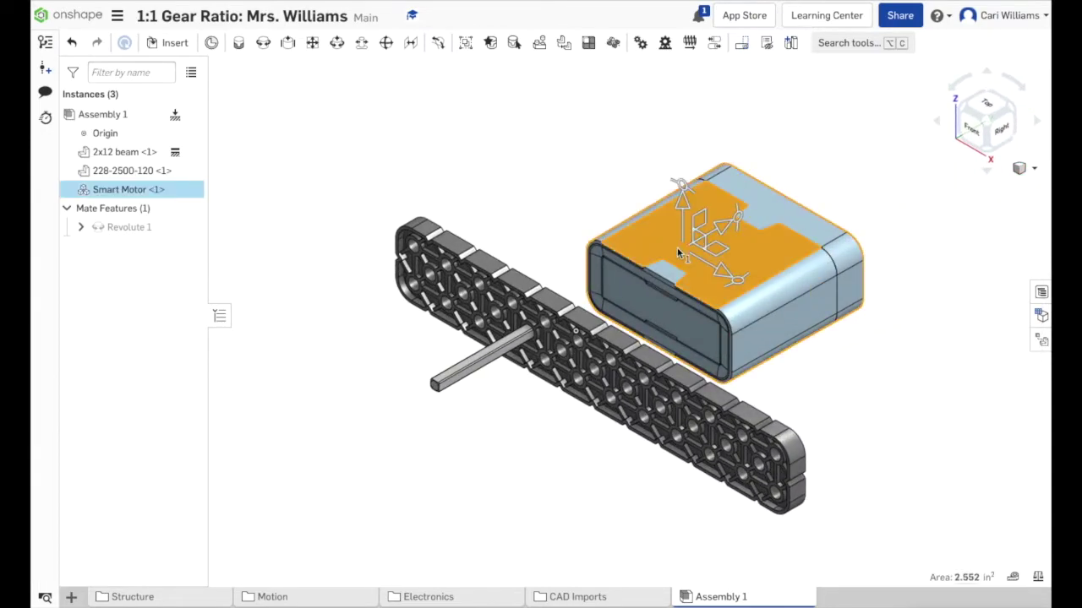
left_click_drag(739, 220, 688, 180)
left_click_drag(665, 270, 651, 194)
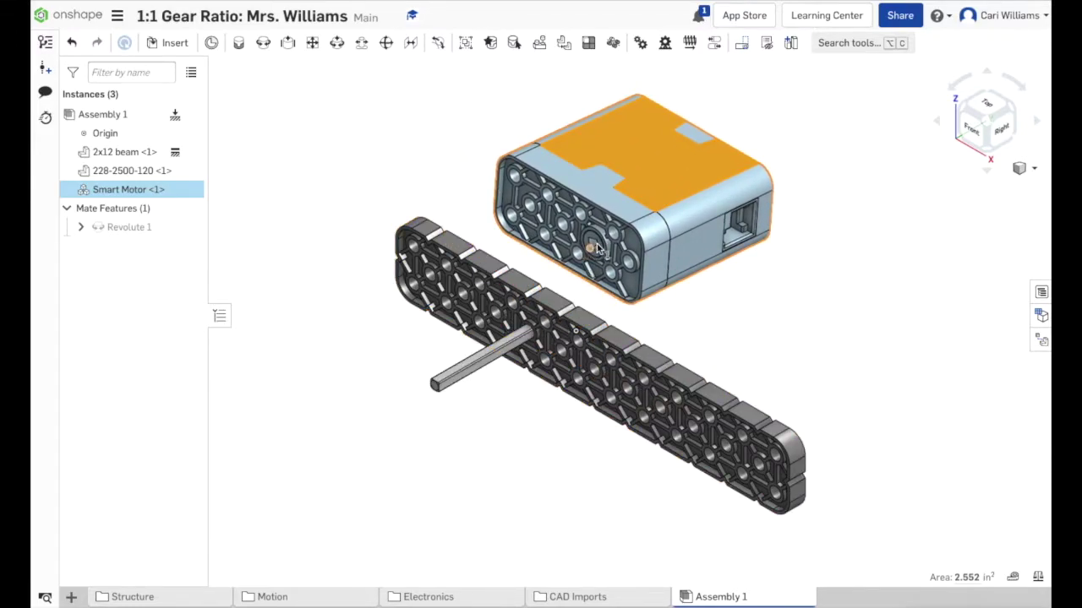
left_click(849, 270)
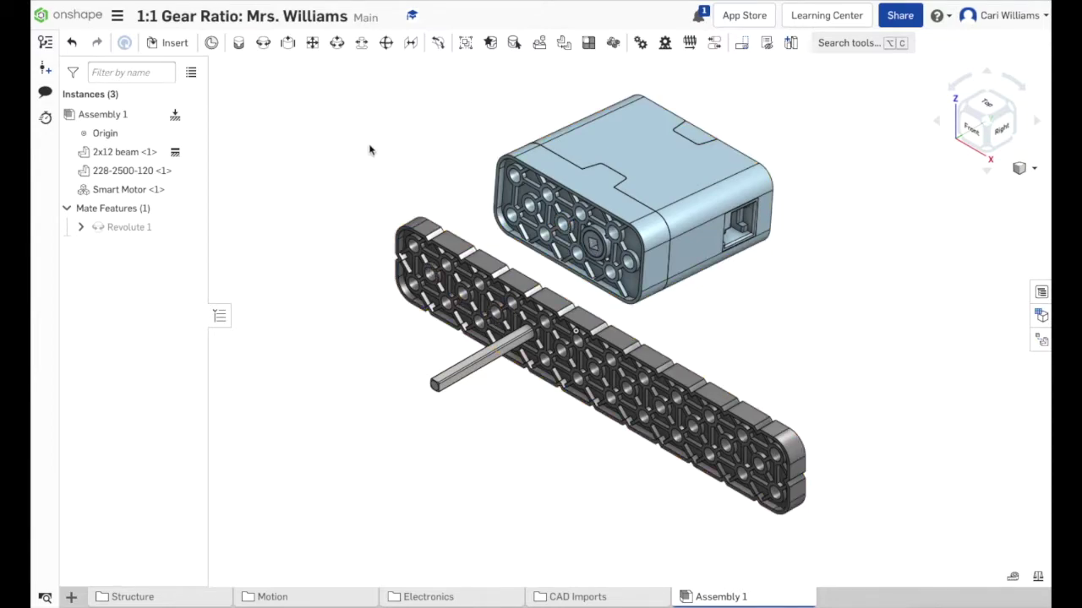
Start a fastened mate with the middle-row hole beside the Smart Motor's square socket as its first mate connector.
left_click(240, 44)
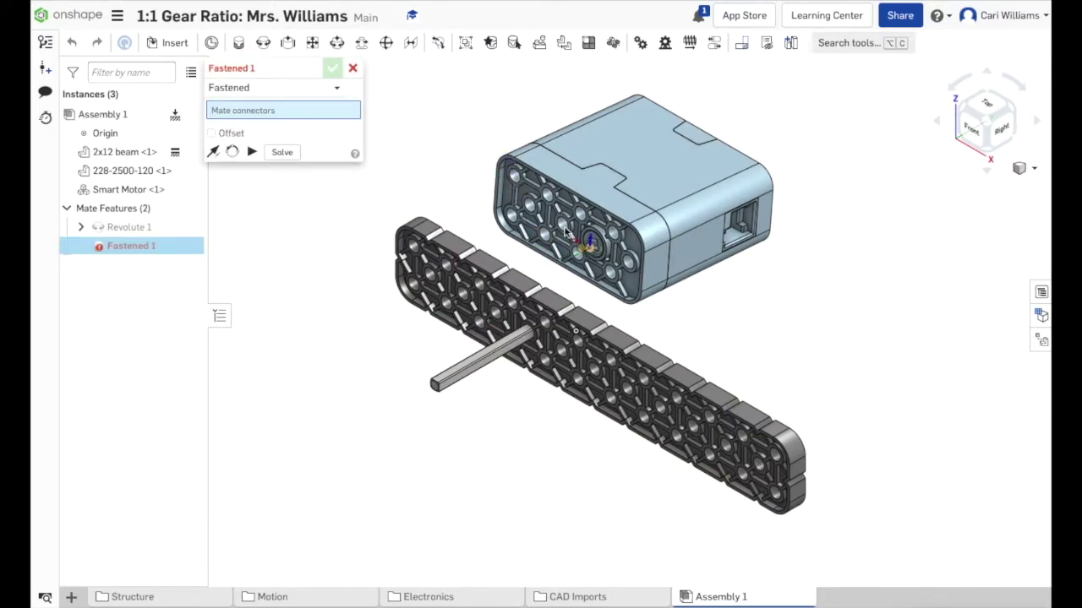
scroll(567, 232, "up", 5)
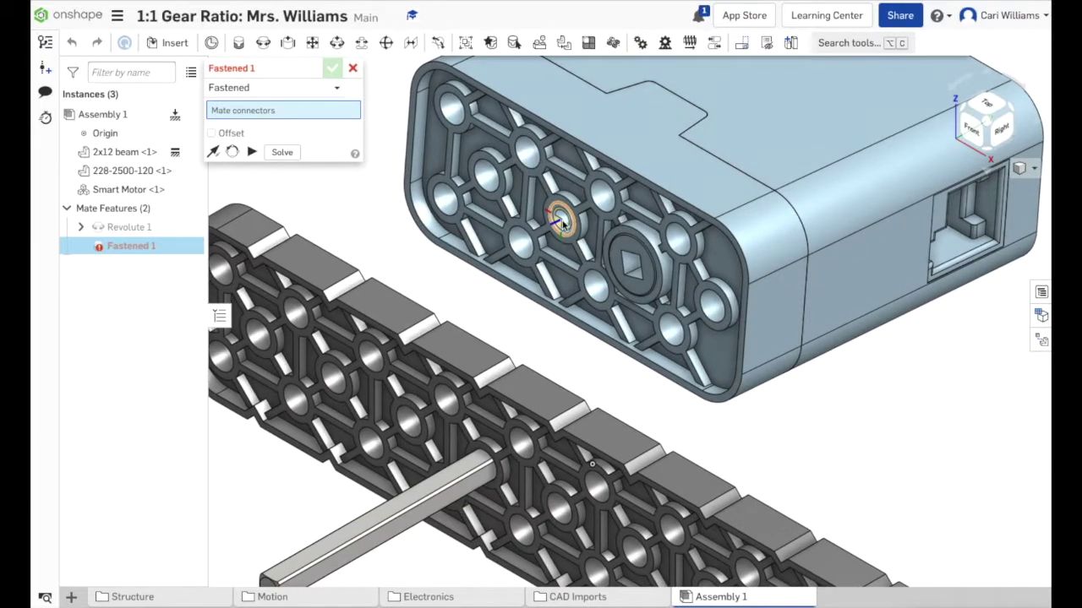
scroll(564, 223, "up", 4)
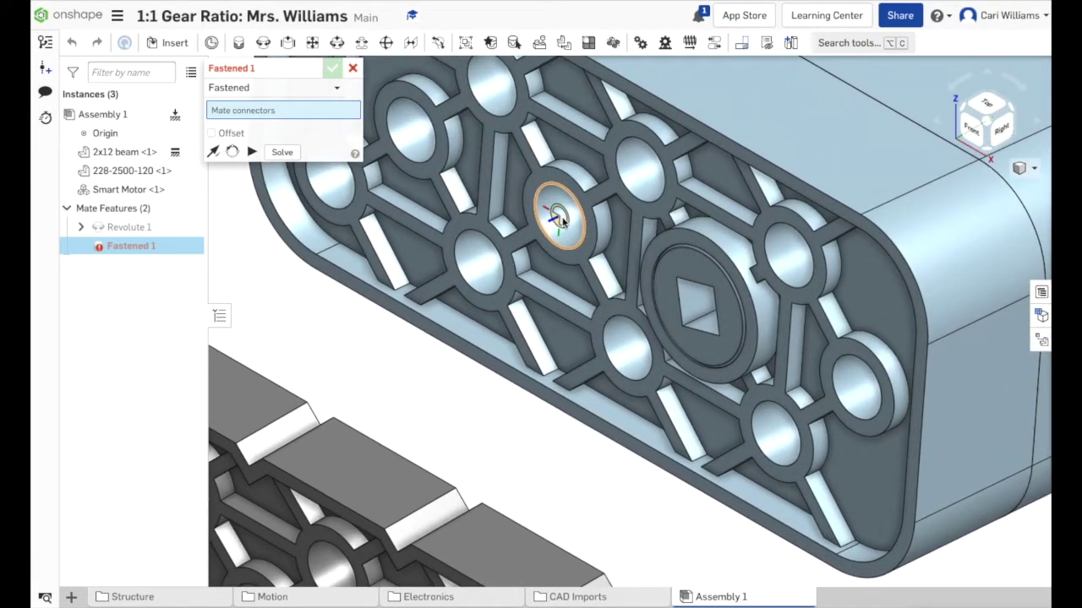
left_click(561, 222)
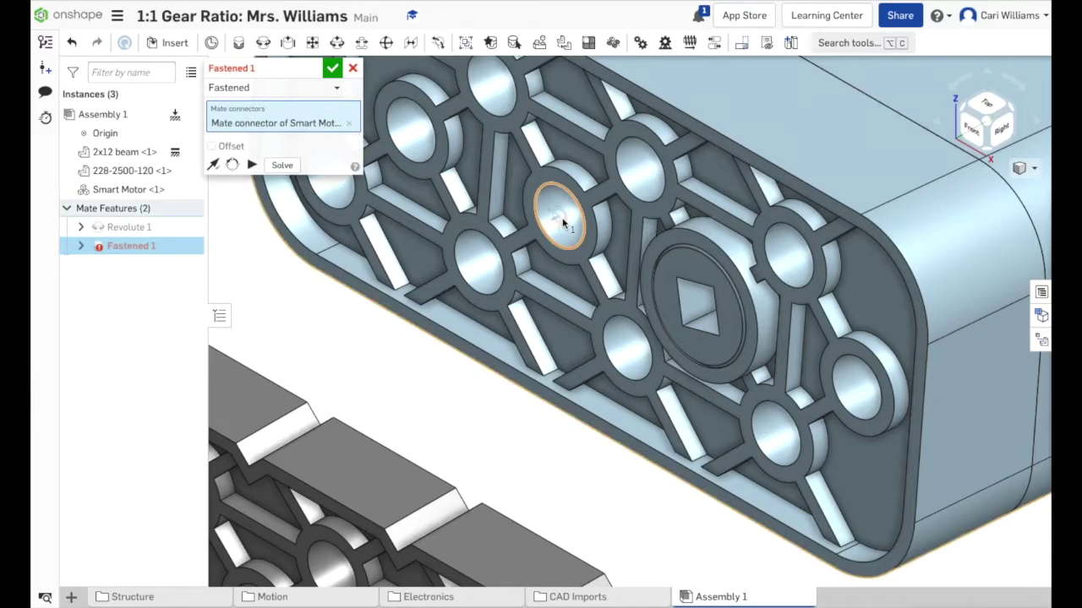
Complete the motor's fastened mate using the middle-row hole next to the shaft on the beam's back, accept it, and leave the mate command.
right_click_drag(594, 246, 475, 278)
scroll(874, 357, "down", 10)
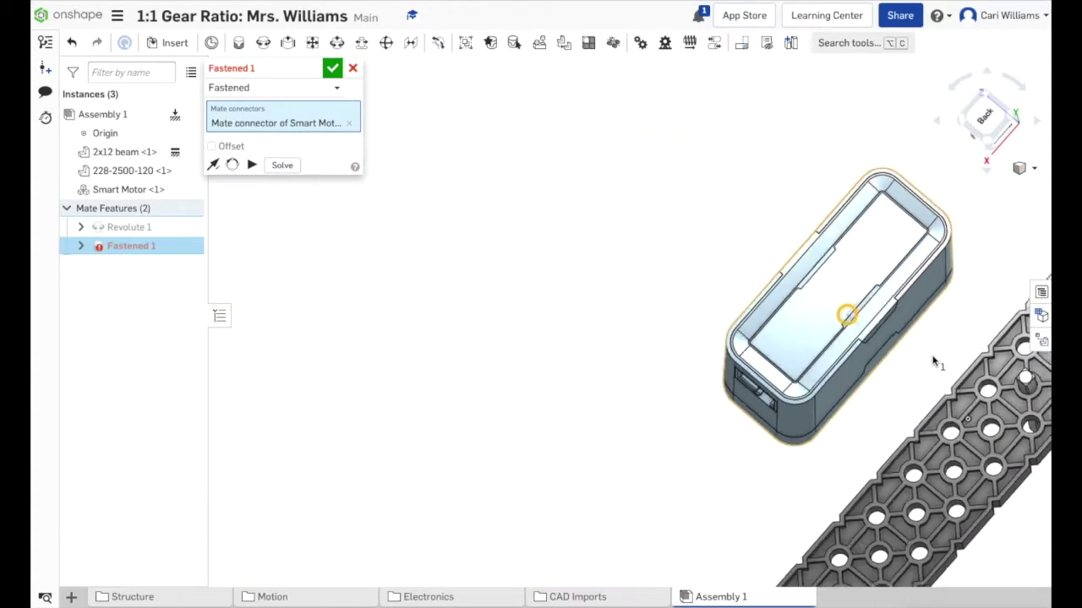
scroll(1020, 412, "up", 3)
scroll(1020, 411, "down", 5)
scroll(1029, 393, "up", 5)
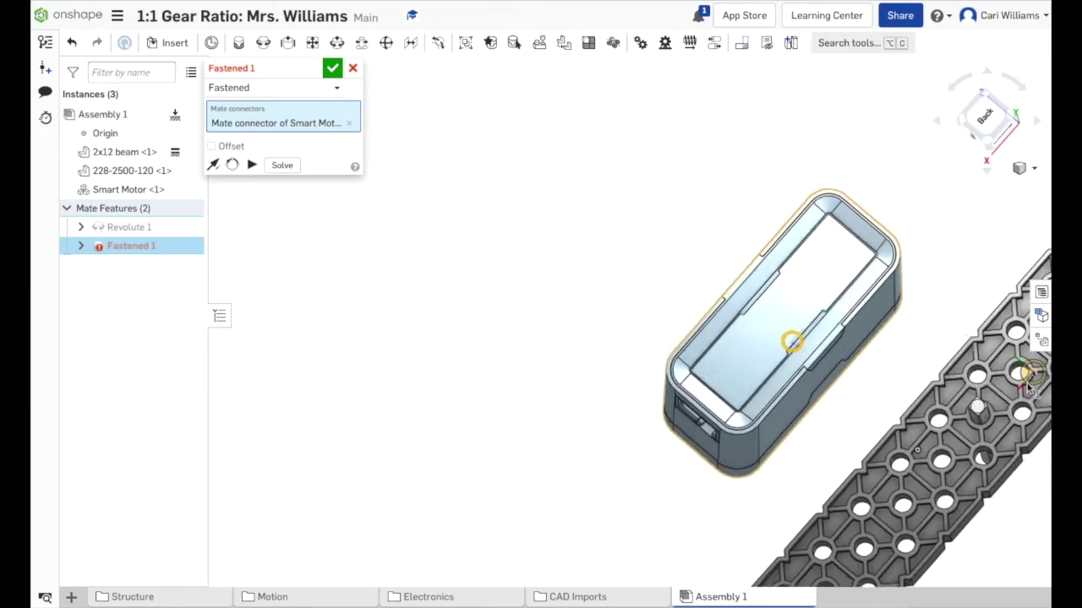
scroll(1030, 391, "up", 3)
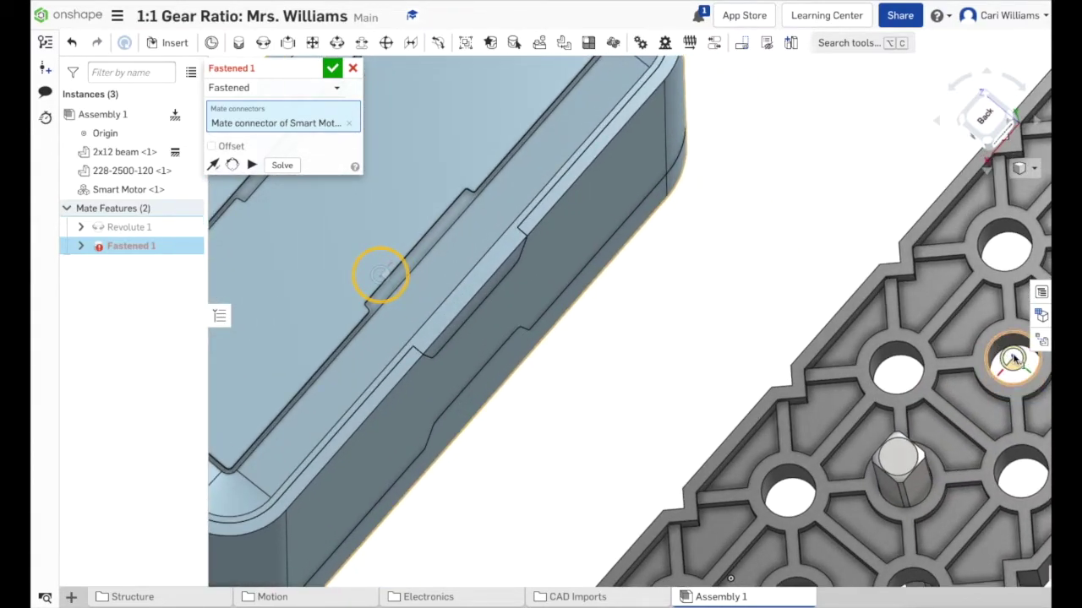
left_click(1014, 359)
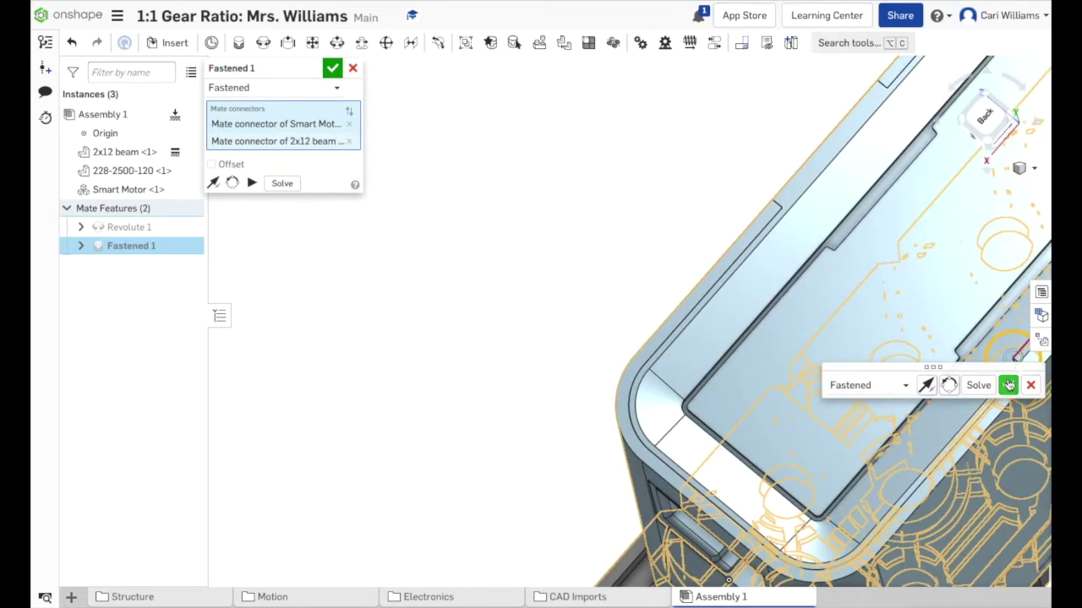
left_click(1007, 385)
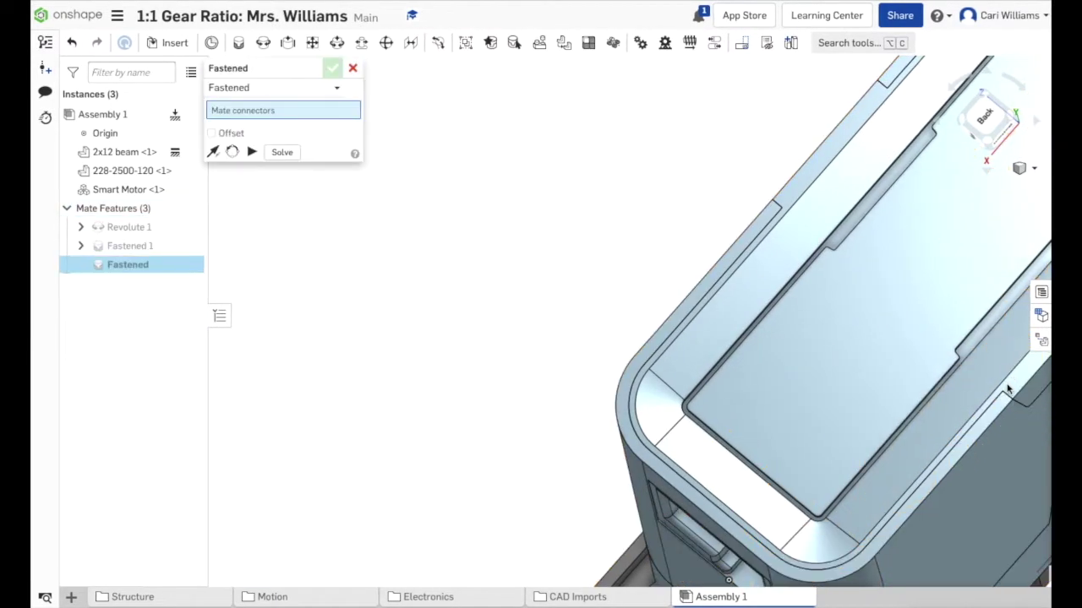
left_click(1034, 169)
left_click(1001, 187)
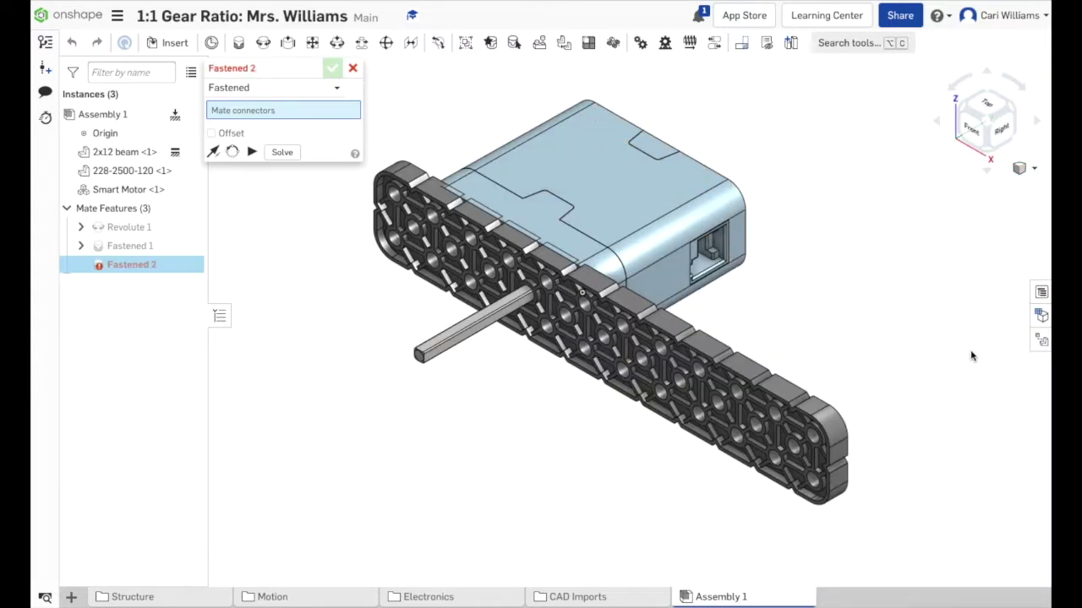
right_click_drag(780, 254, 769, 273)
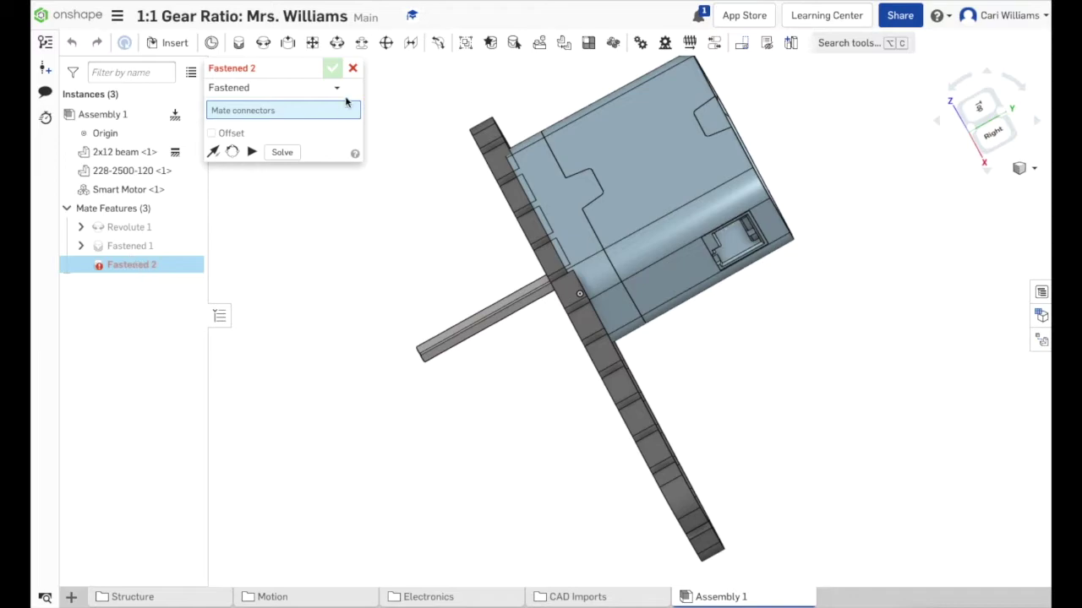
left_click(353, 69)
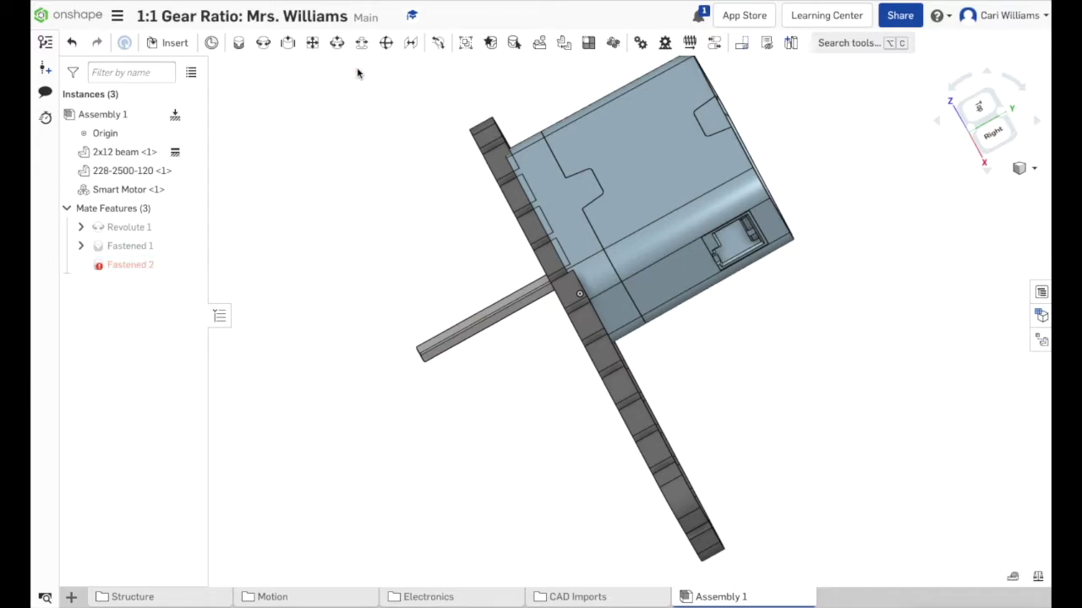
Edit the motor's fastened mate, enabling its offset and trying Z distances of 0.1 in and -0.1 in.
right_click(169, 251)
left_click(191, 273)
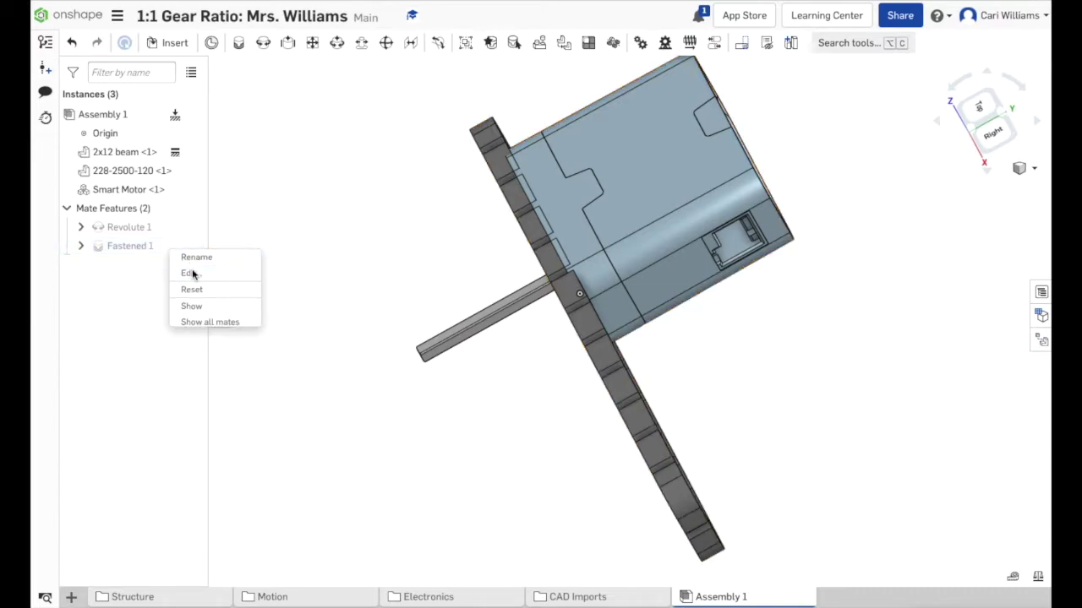
left_click(213, 166)
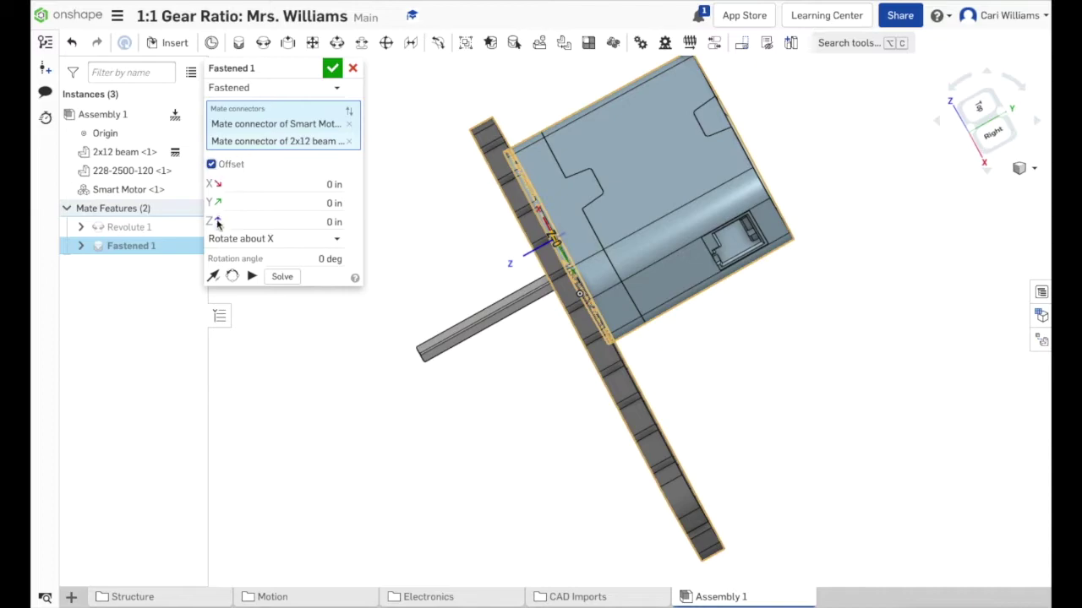
left_click(323, 221)
type("0.1")
key("Return")
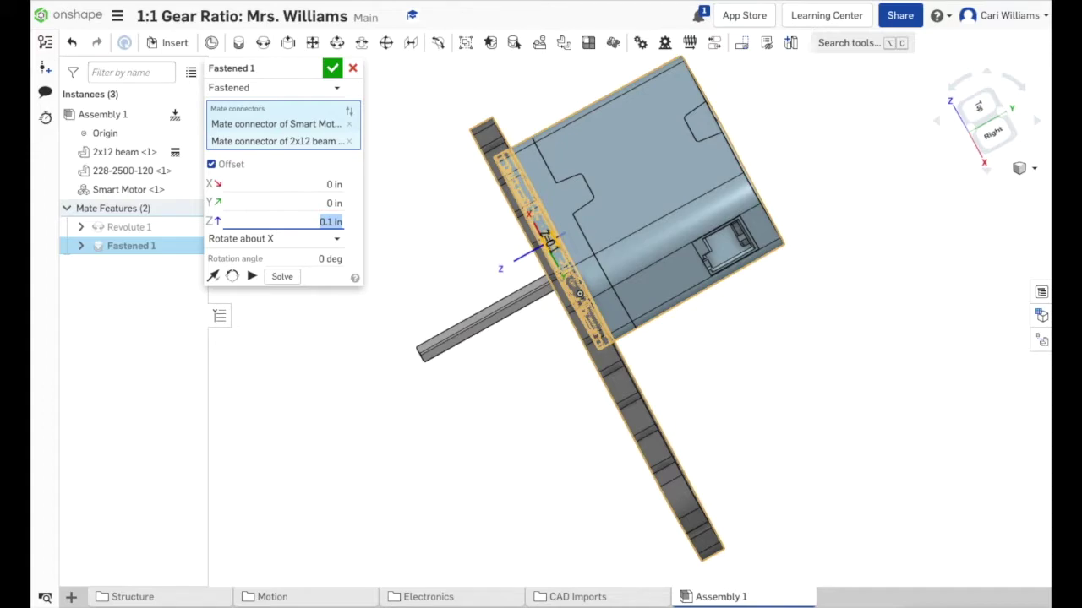
left_click(319, 222)
key("Return")
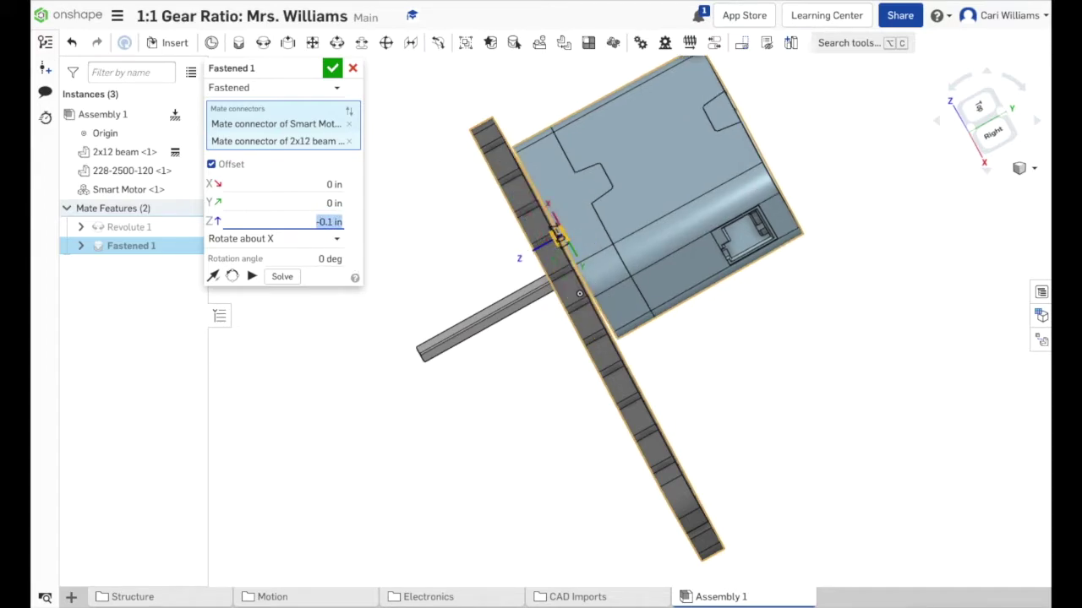
Set the Z offset of the motor's fastened mate to -0.05 in and accept the mate.
right_click_drag(807, 355, 818, 362)
left_click(331, 223)
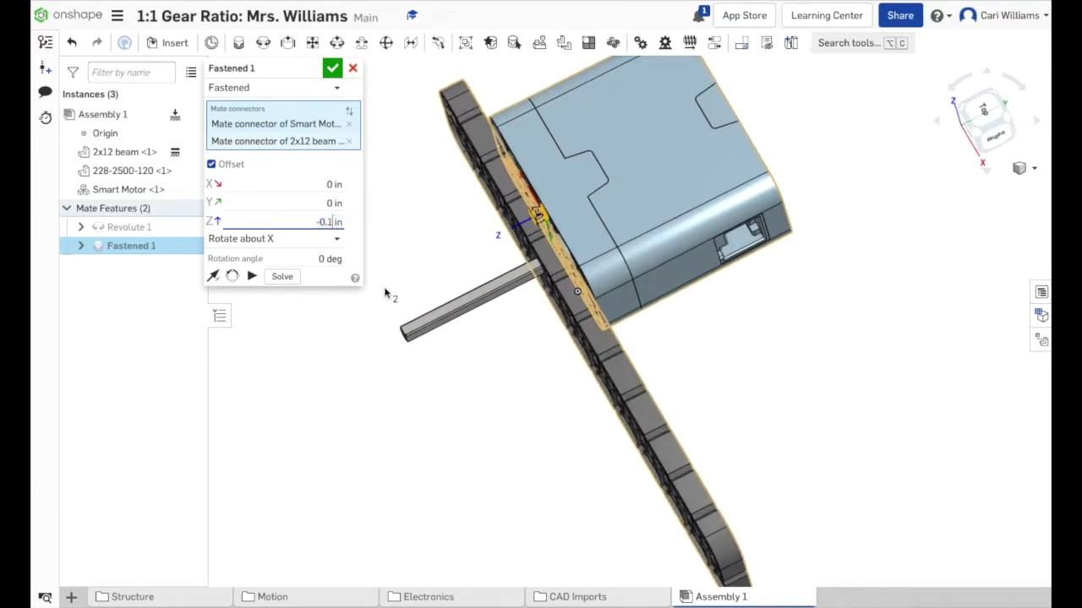
key("BackSpace")
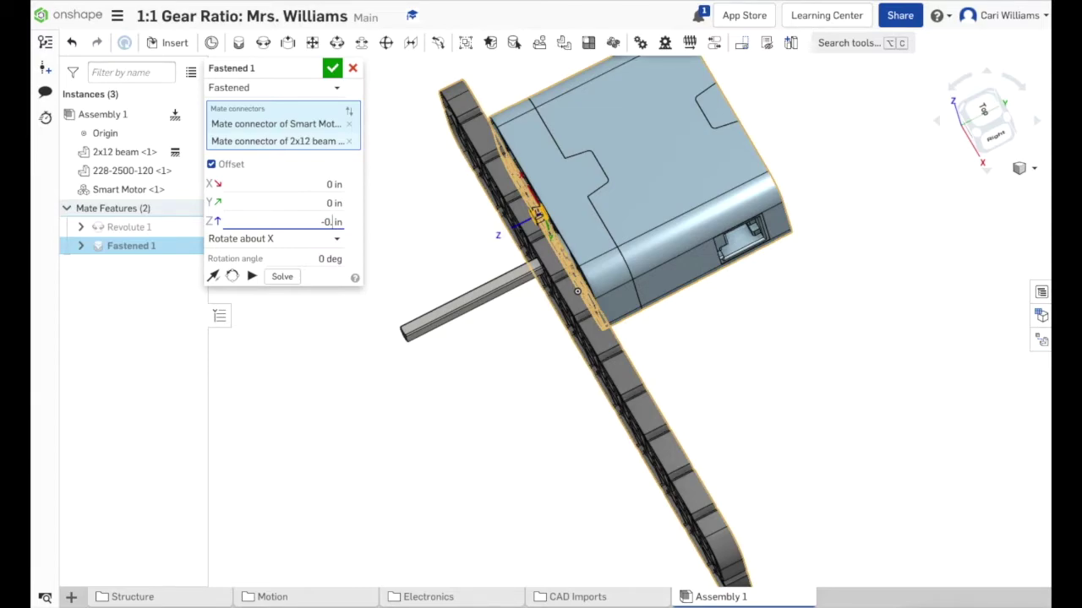
type("05")
key("Return")
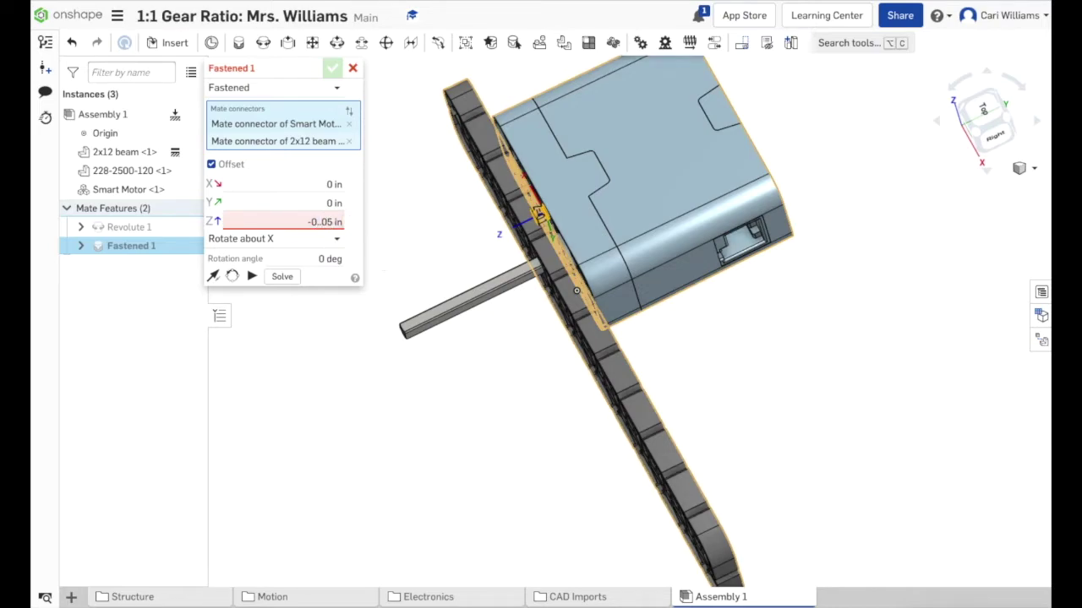
key("Return")
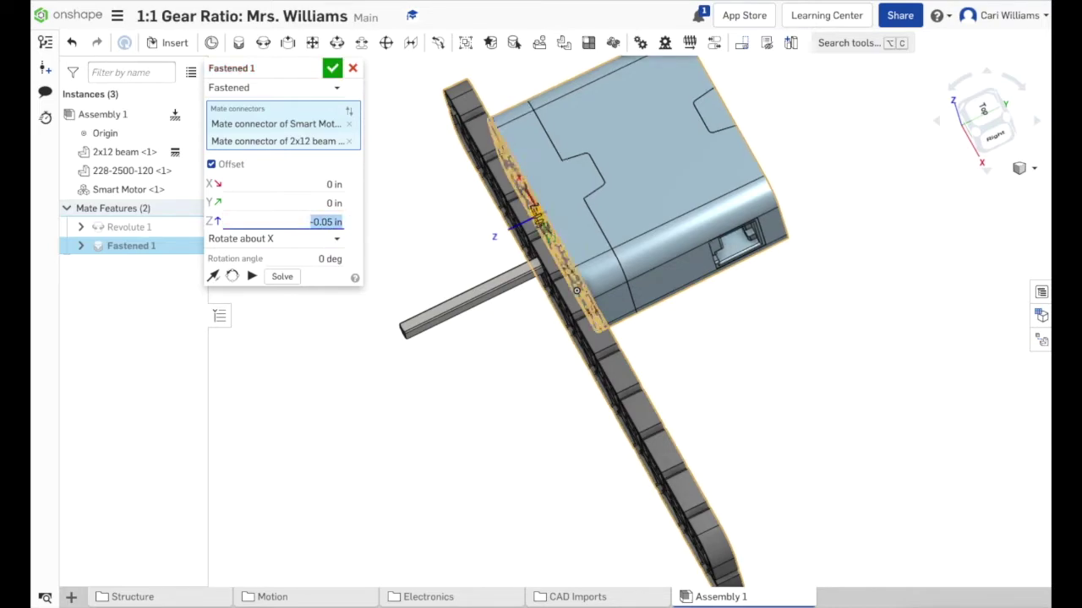
left_click(331, 69)
right_click_drag(790, 427, 763, 403)
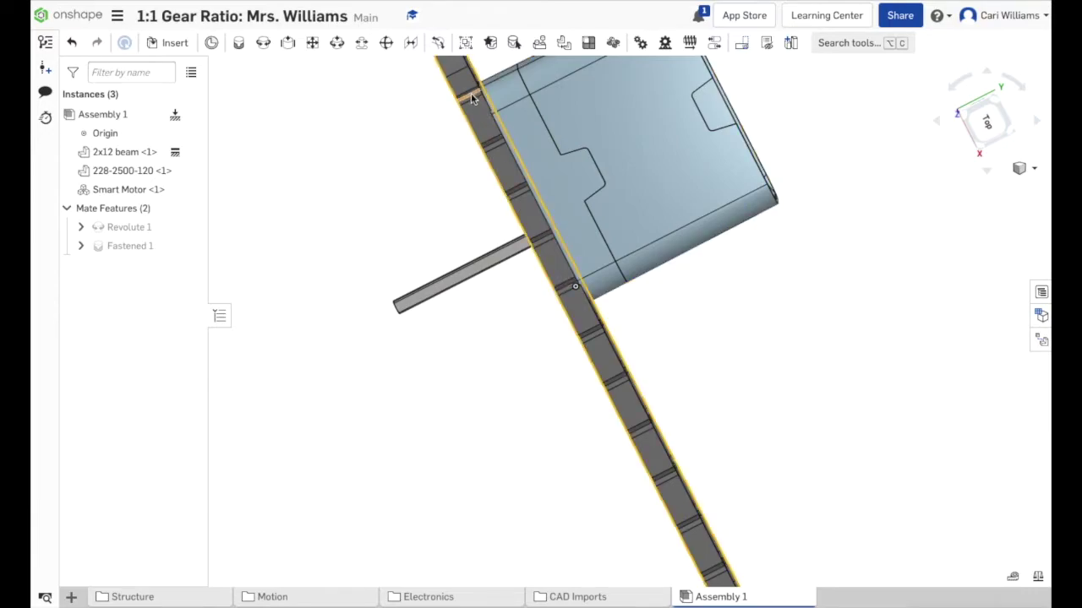
Insert one Spur Gear 36-tooth into the assembly, placing it in front of the beam below the shaft.
left_click(1034, 169)
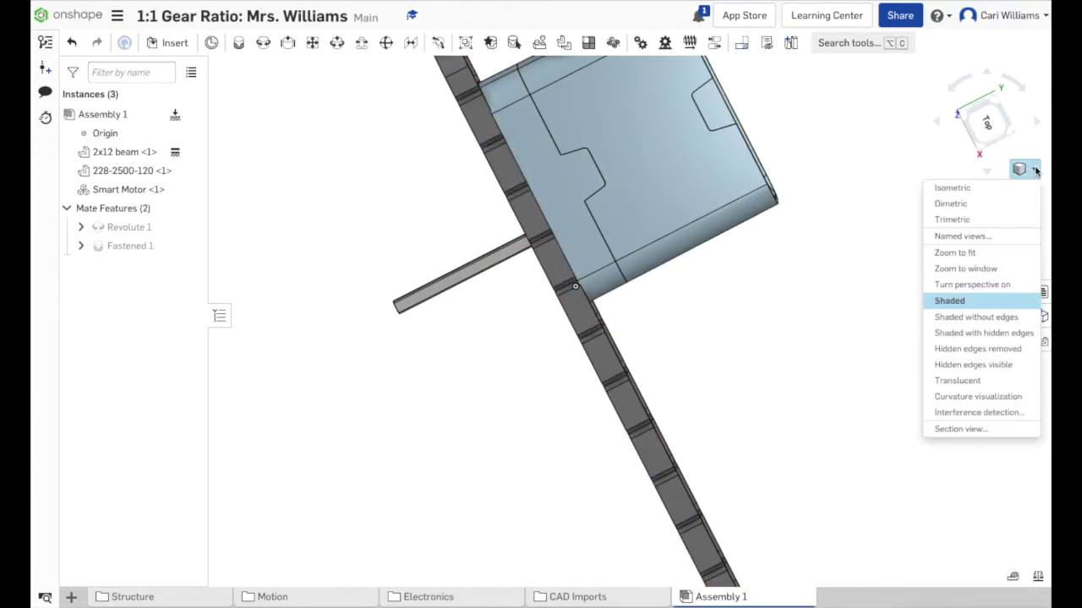
left_click(983, 188)
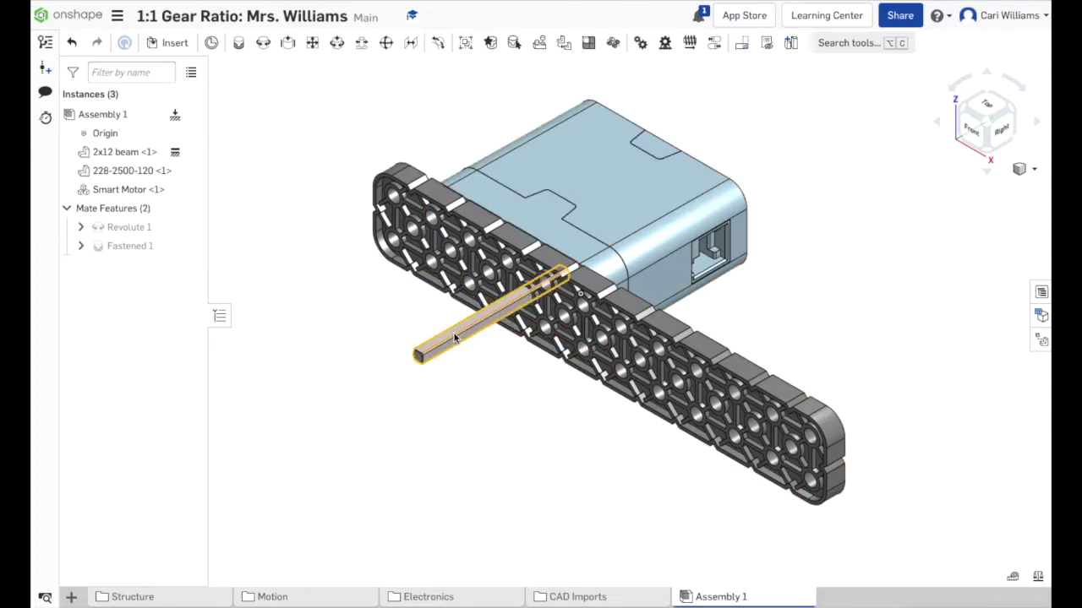
left_click(174, 43)
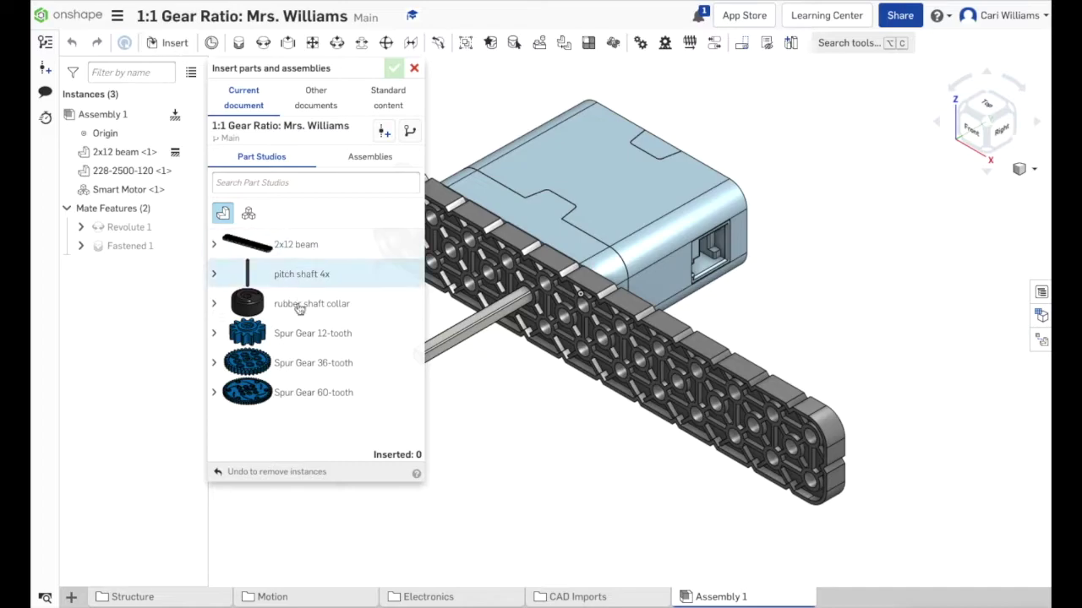
left_click(295, 371)
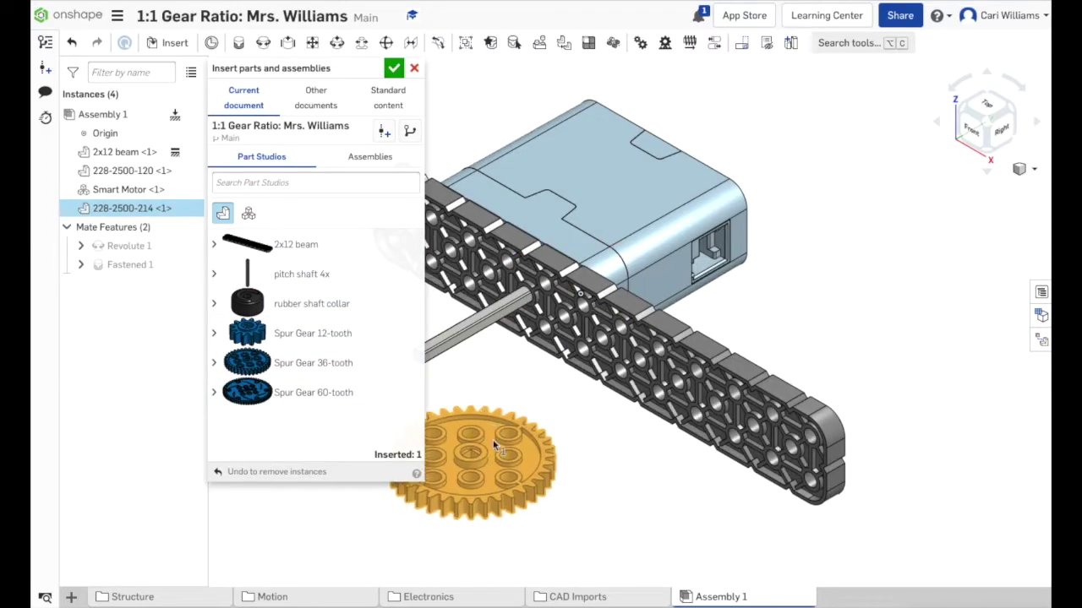
left_click(497, 438)
key("Escape")
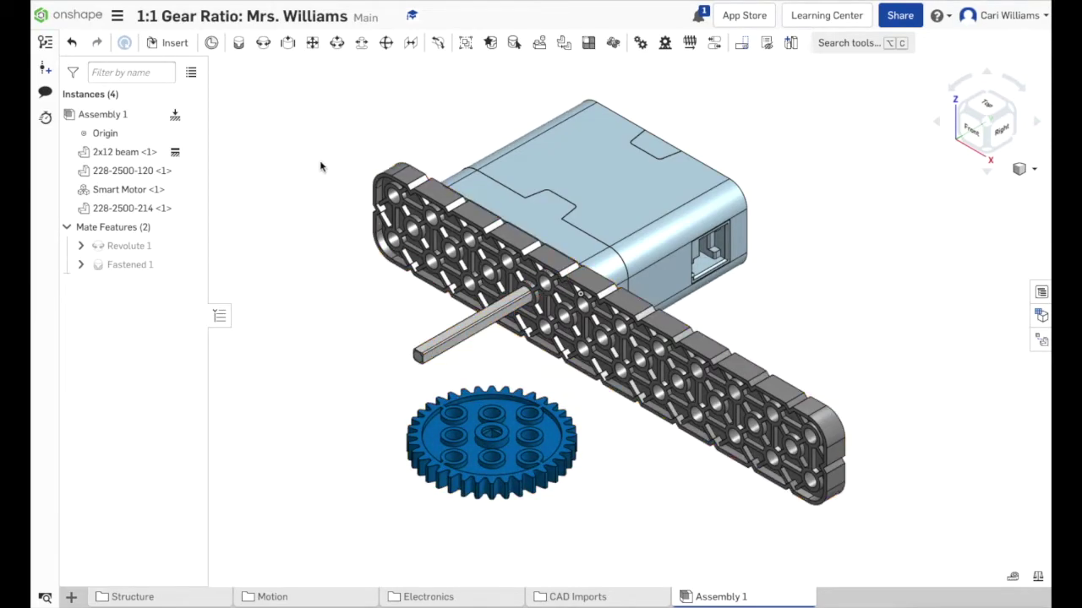
Start a fastened mate with the center of the shaft's free end face as its first mate connector.
left_click(238, 43)
scroll(372, 394, "up", 5)
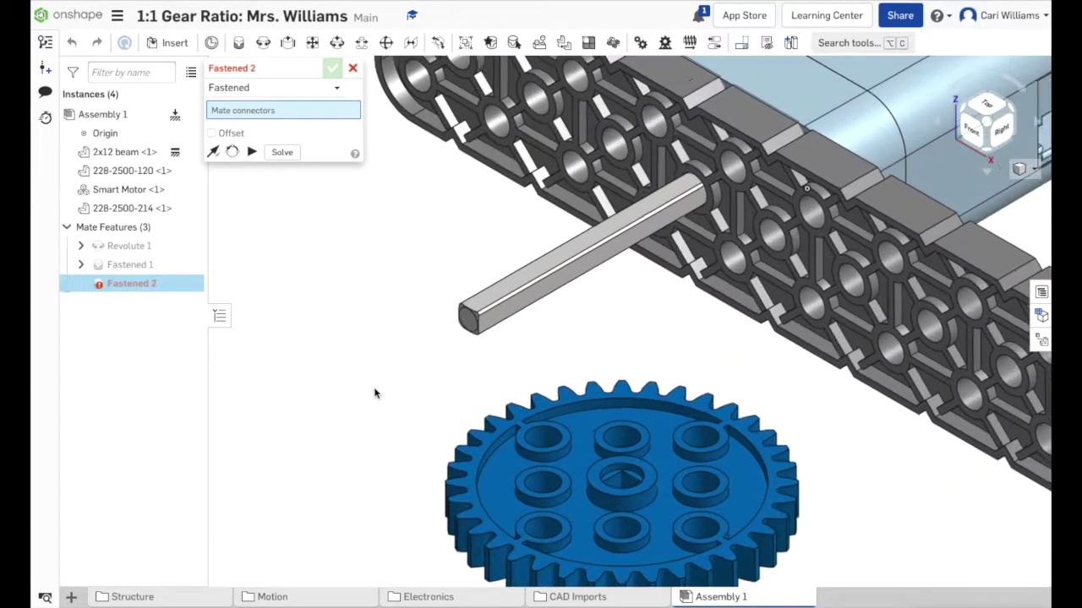
scroll(484, 314, "up", 4)
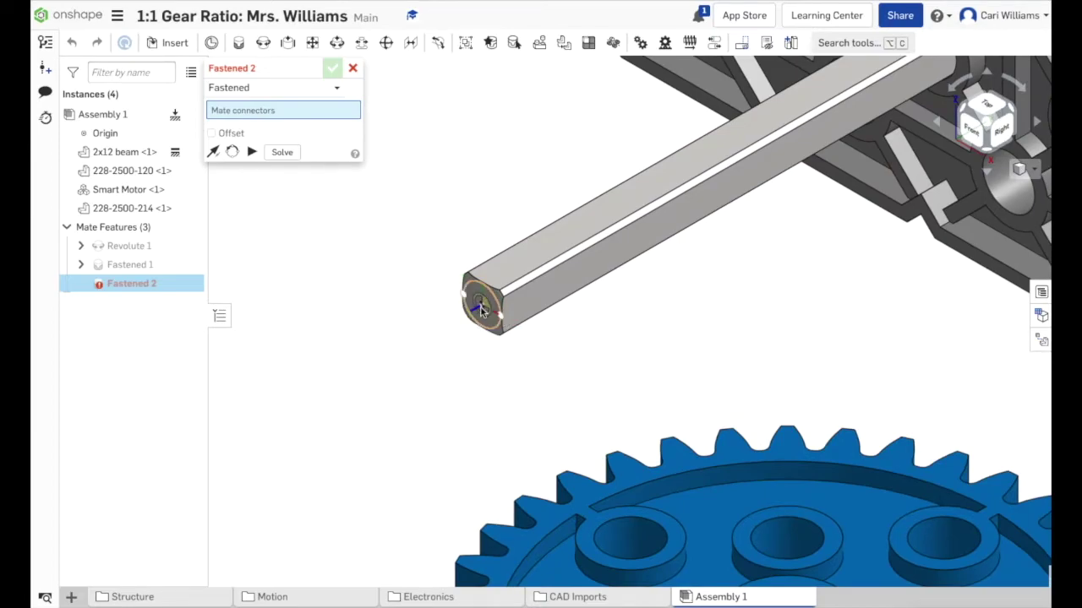
left_click(481, 310)
Complete the fastened mate using the center of the 36-tooth gear's square hole as the second connector, and accept it.
right_click_drag(715, 381, 756, 505)
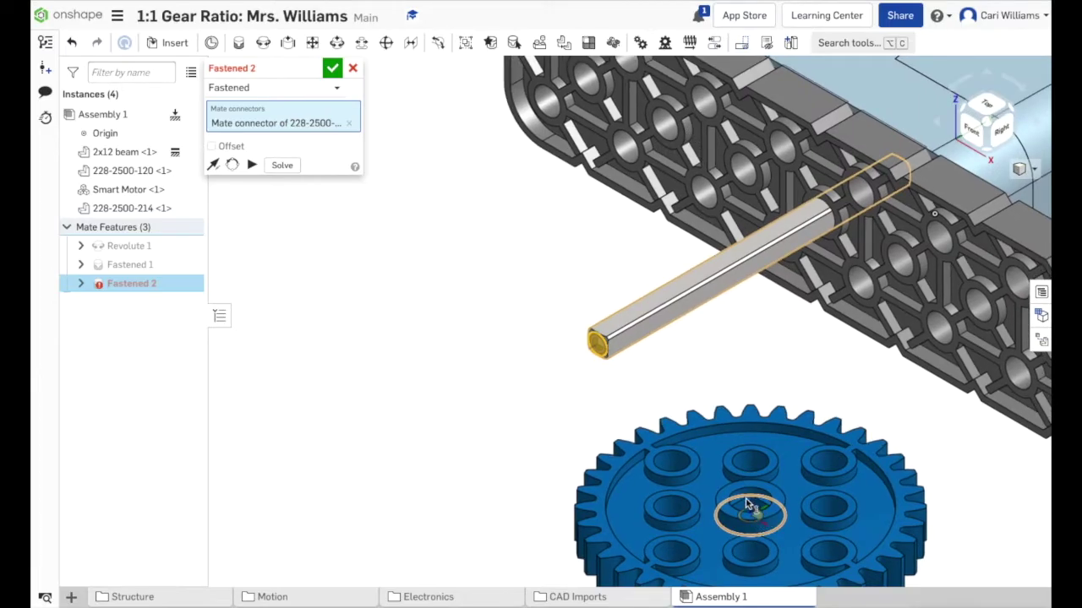
right_click_drag(821, 457, 811, 488)
scroll(745, 525, "up", 5)
scroll(748, 512, "down", 7)
scroll(747, 507, "down", 3)
scroll(744, 516, "up", 8)
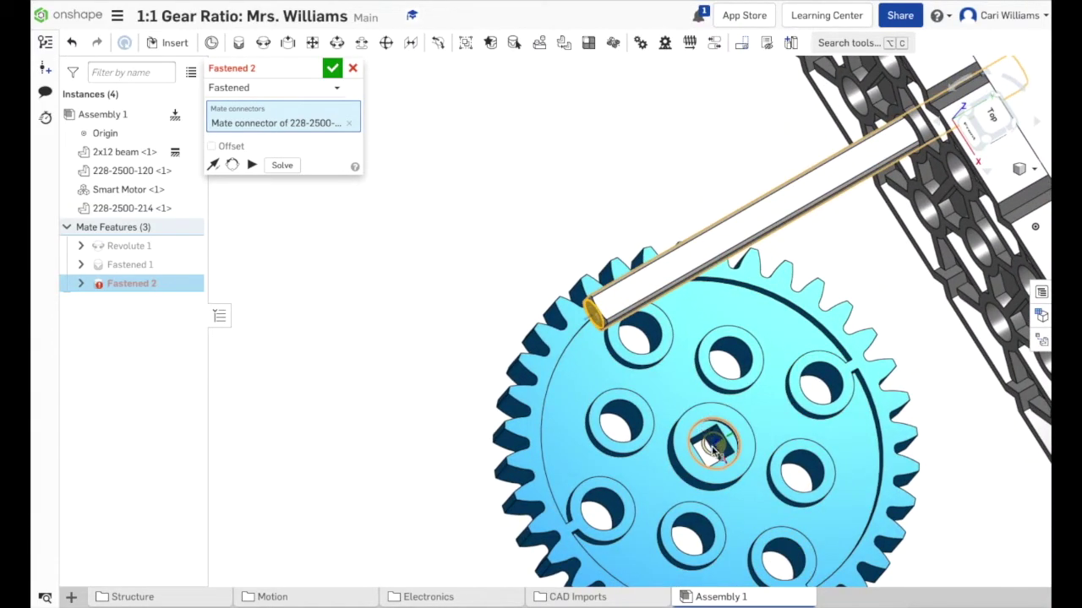
scroll(714, 452, "up", 10)
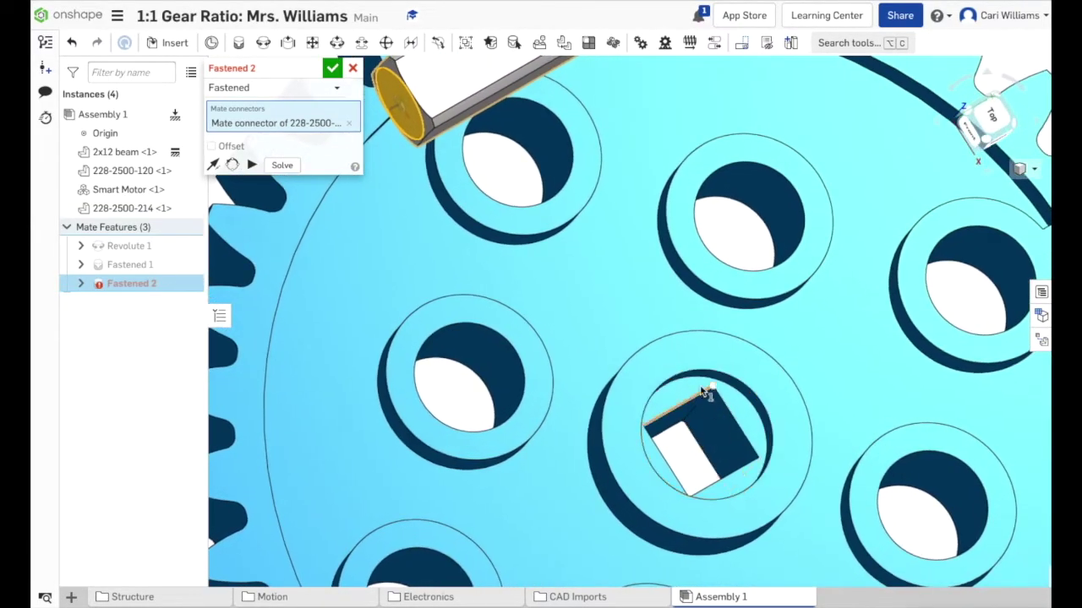
scroll(703, 439, "down", 3)
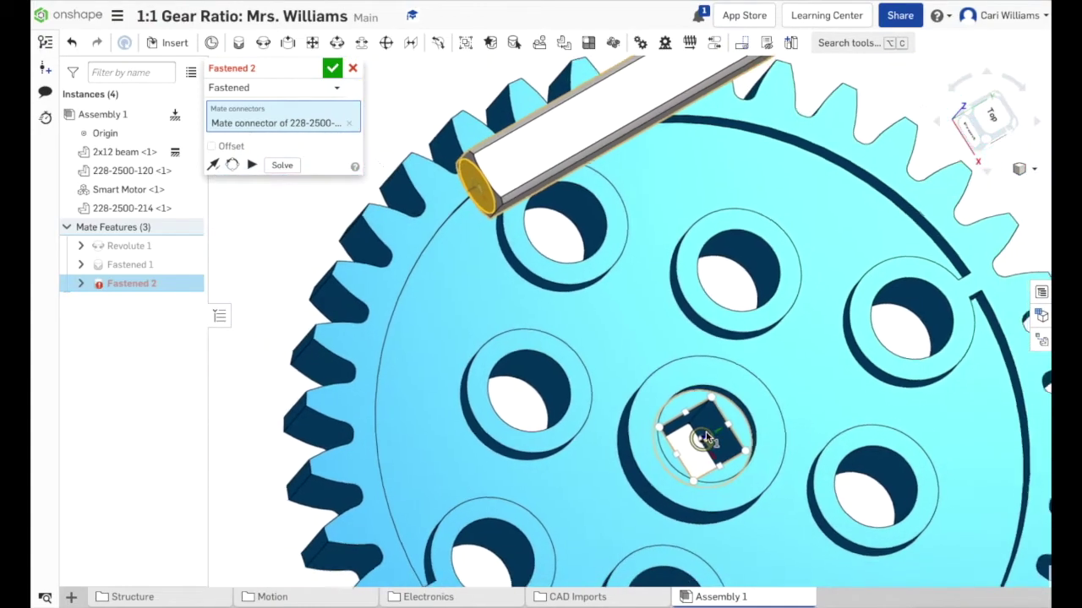
scroll(704, 443, "up", 4)
scroll(704, 453, "up", 1)
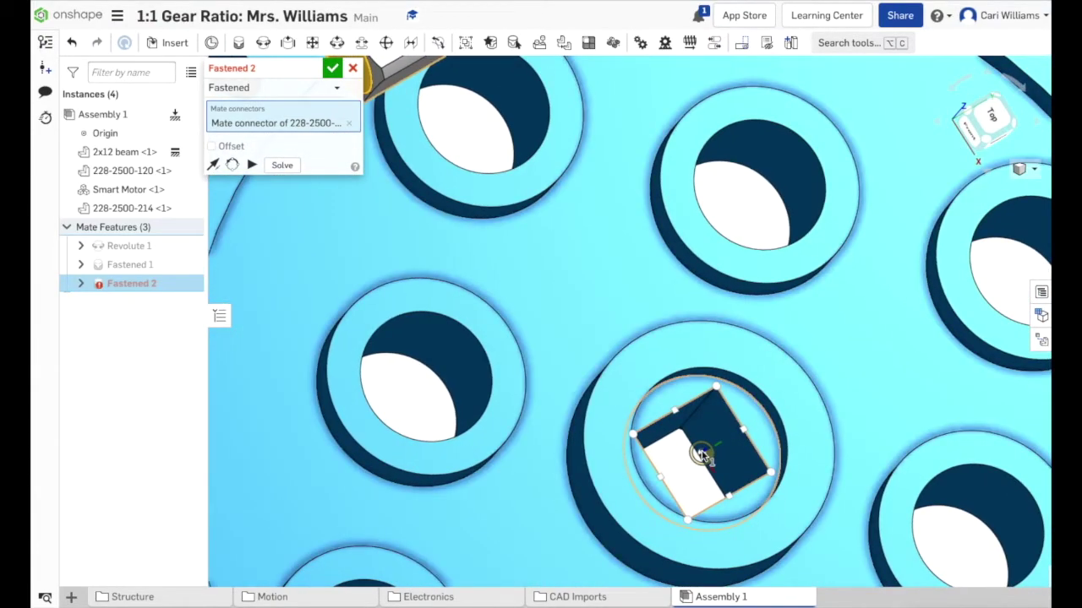
left_click(702, 454)
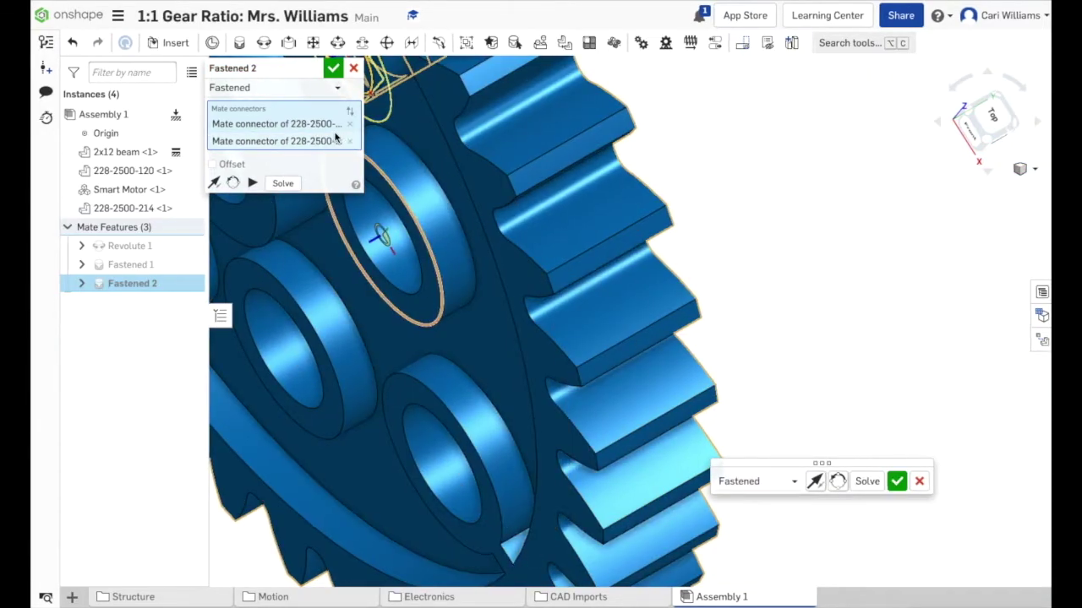
left_click(335, 69)
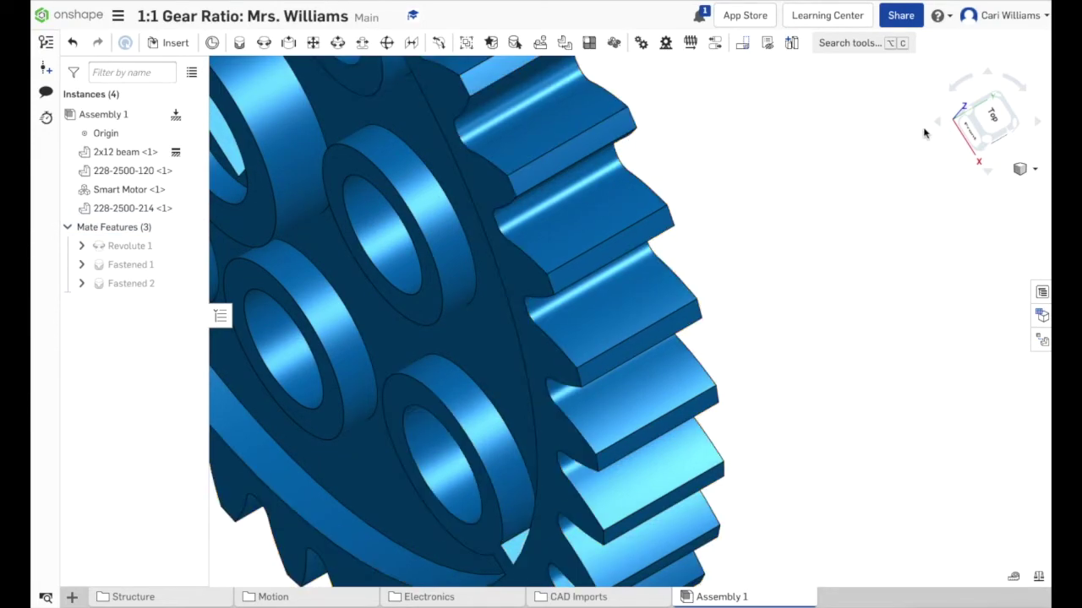
Edit the gear's fastened mate, enable its offset, and set the Z distance to 1 in.
left_click(1026, 170)
left_click(951, 186)
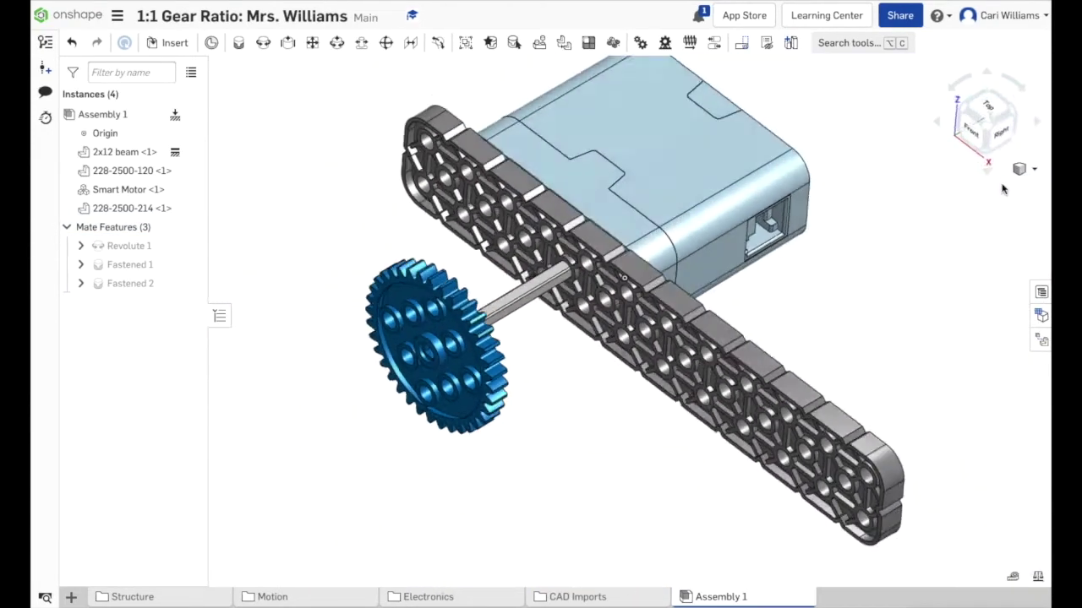
right_click_drag(584, 453, 512, 493)
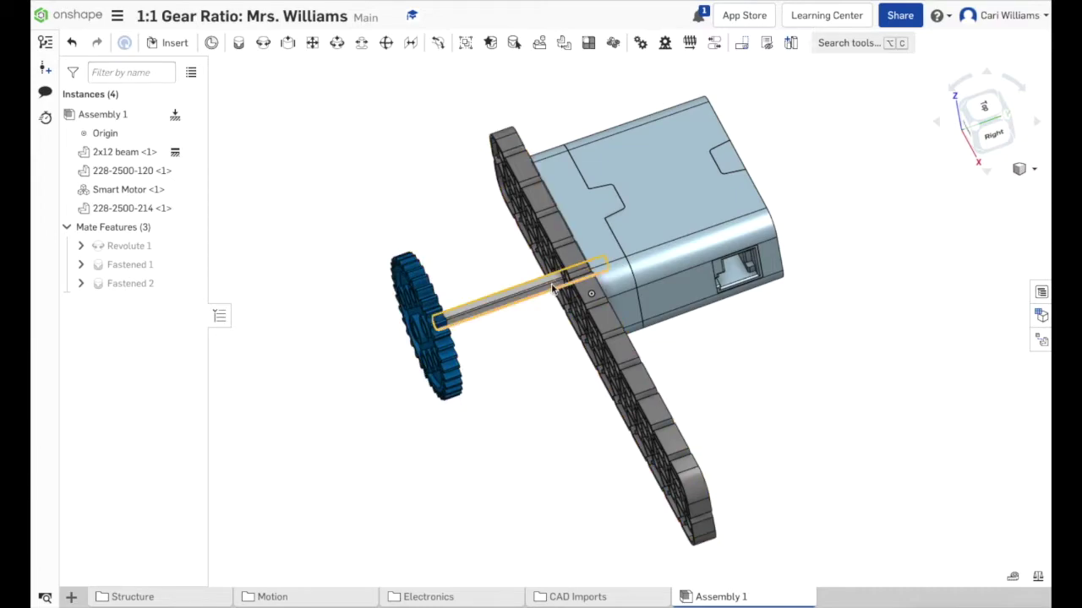
scroll(550, 289, "up", 2)
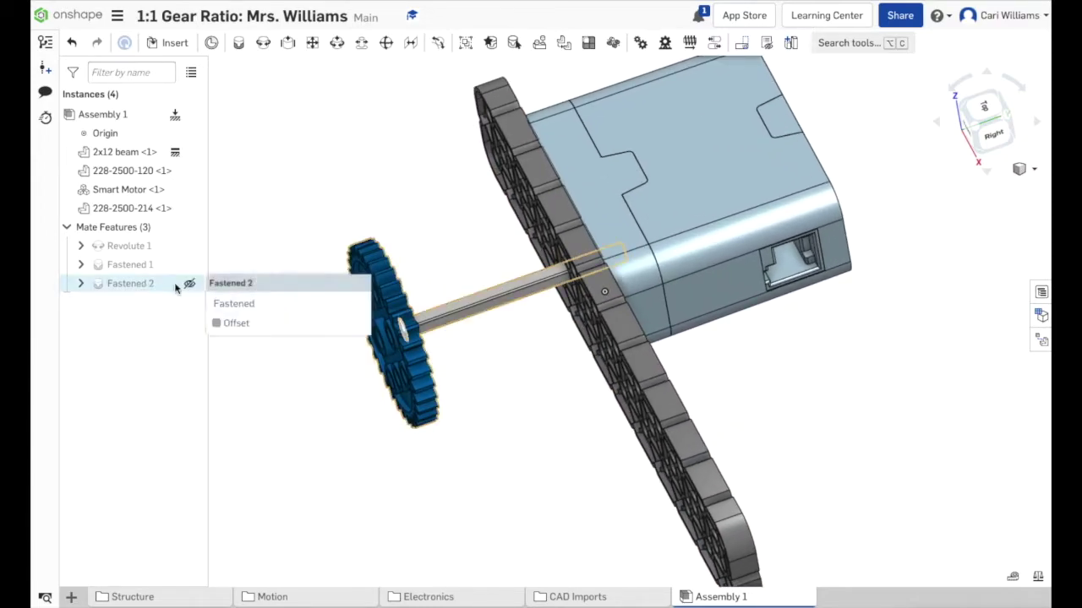
right_click(175, 285)
left_click(197, 310)
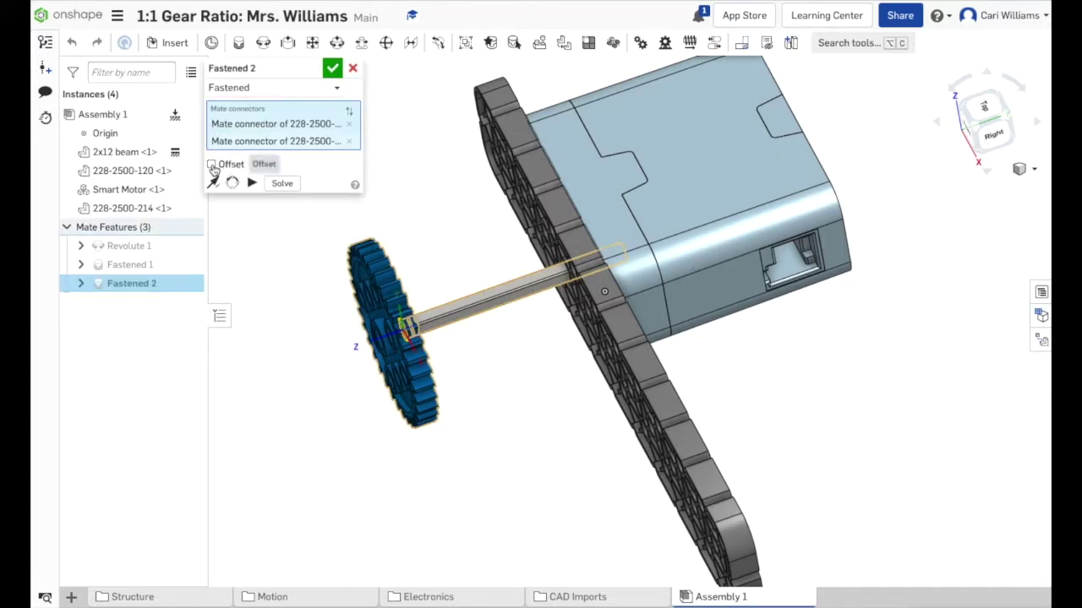
left_click(211, 165)
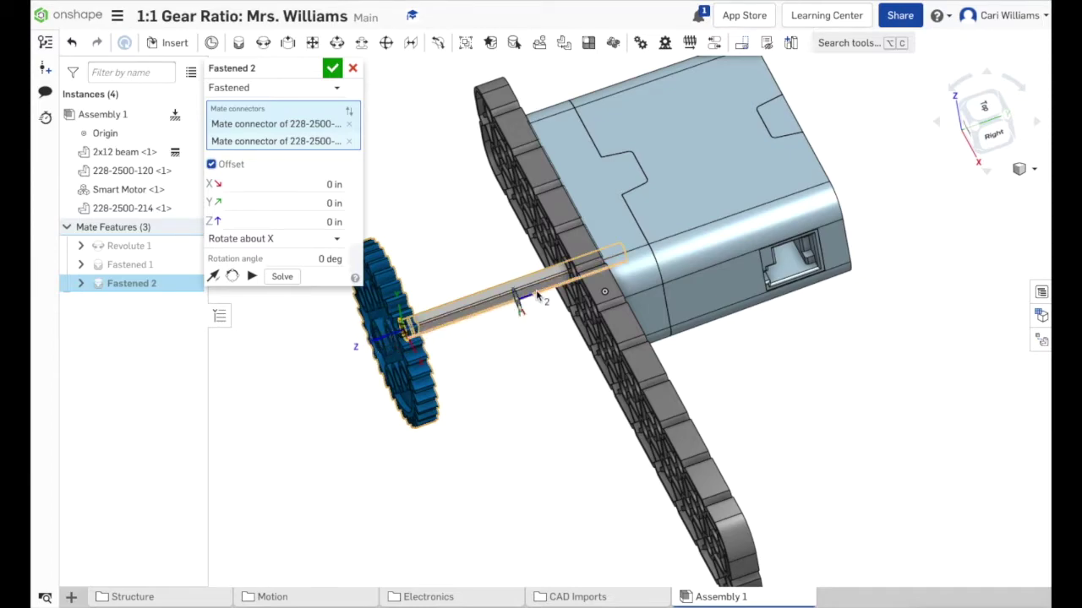
left_click(328, 223)
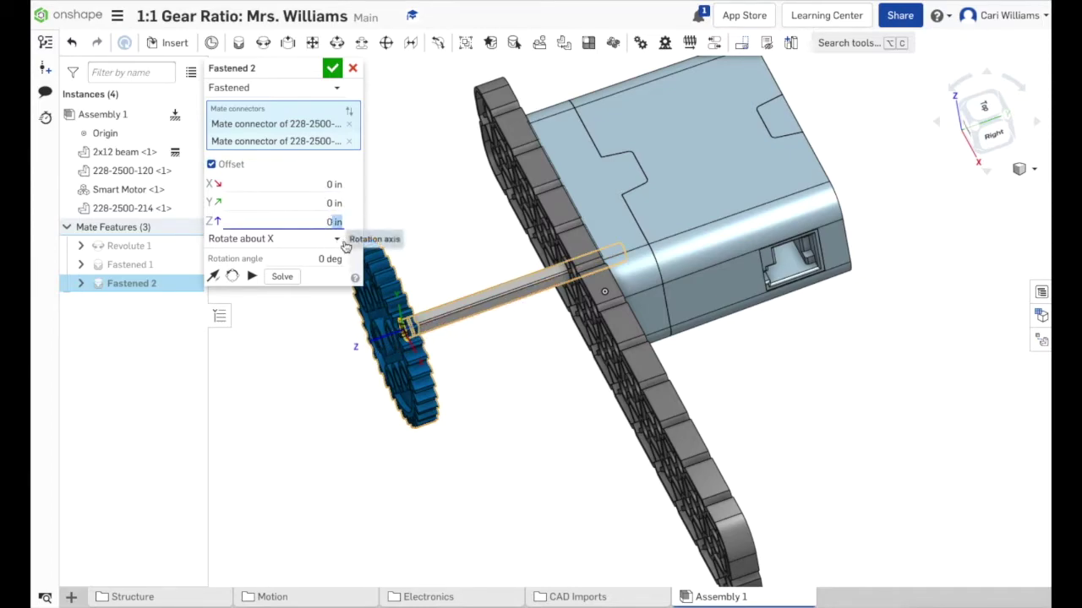
type("0")
type("1")
key("Return")
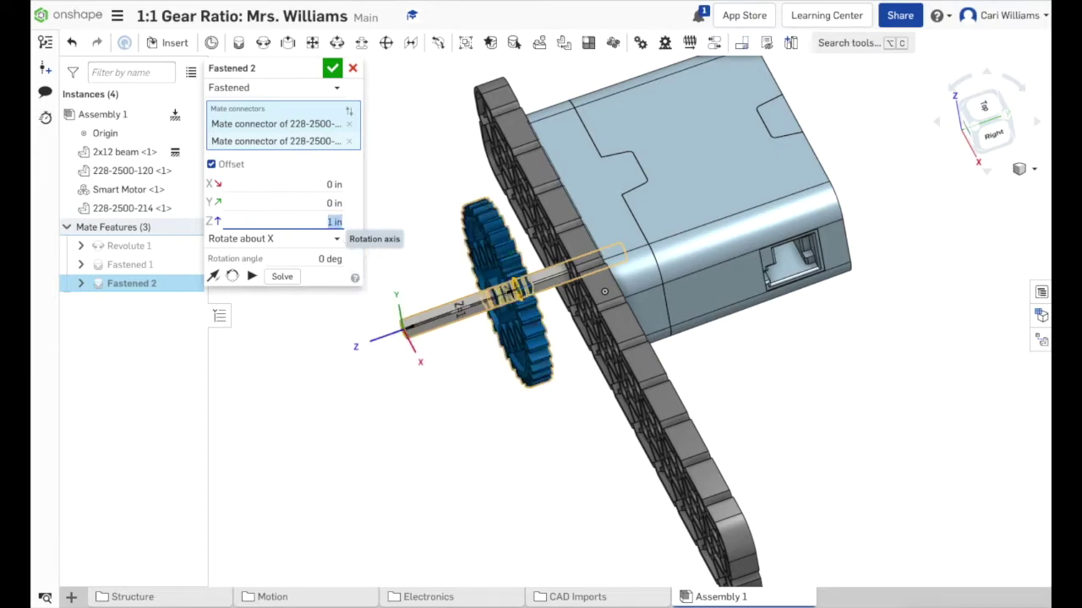
Try Z offset distances of 1.5 in, 1.3 in and 1.4 in for the gear's fastened mate.
left_click(331, 222)
key("Return")
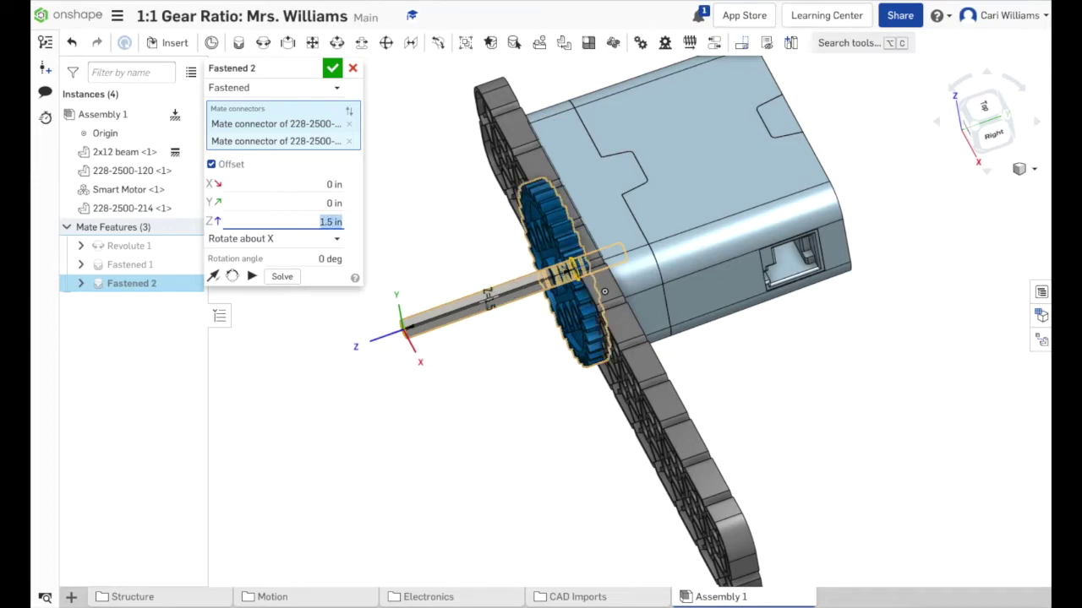
type("1.3")
key("Return")
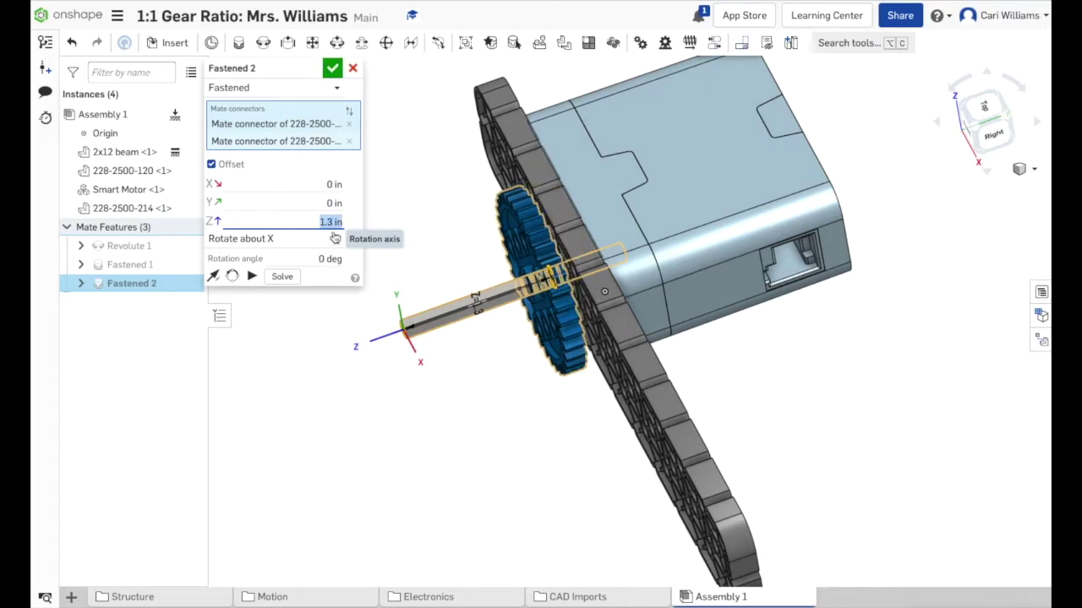
mouse_move(713, 285)
right_mouse_down()
mouse_move(699, 296)
mouse_move(707, 289)
right_mouse_up()
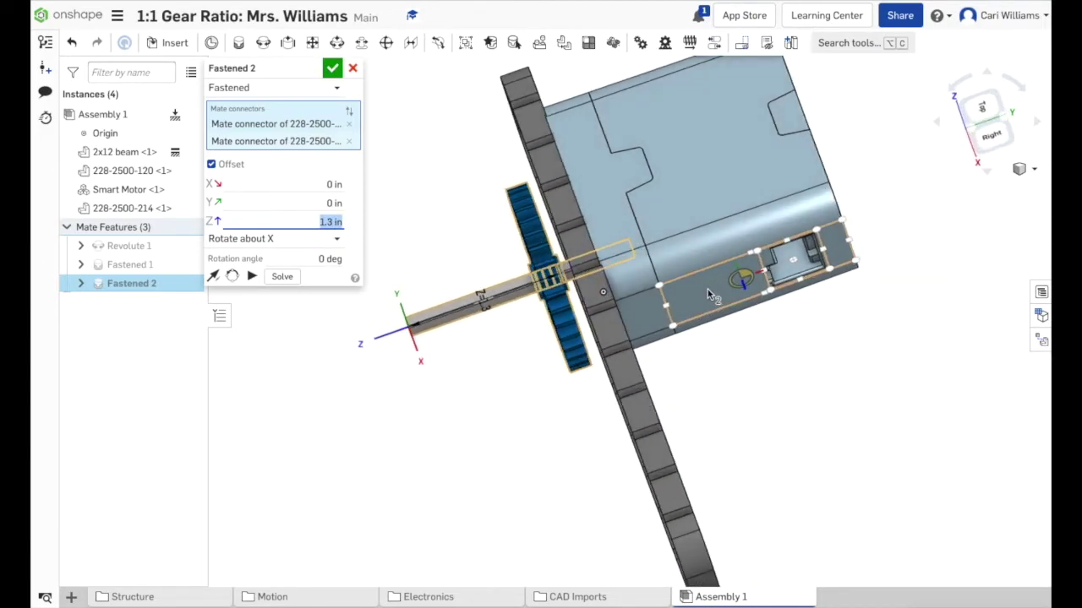
left_click(334, 223)
key("BackSpace")
key("BackSpace")
type(".4")
key("Return")
right_click_drag(533, 389, 529, 359)
Set the Z offset of the gear's fastened mate to 1.35 in and accept the mate.
key("Right")
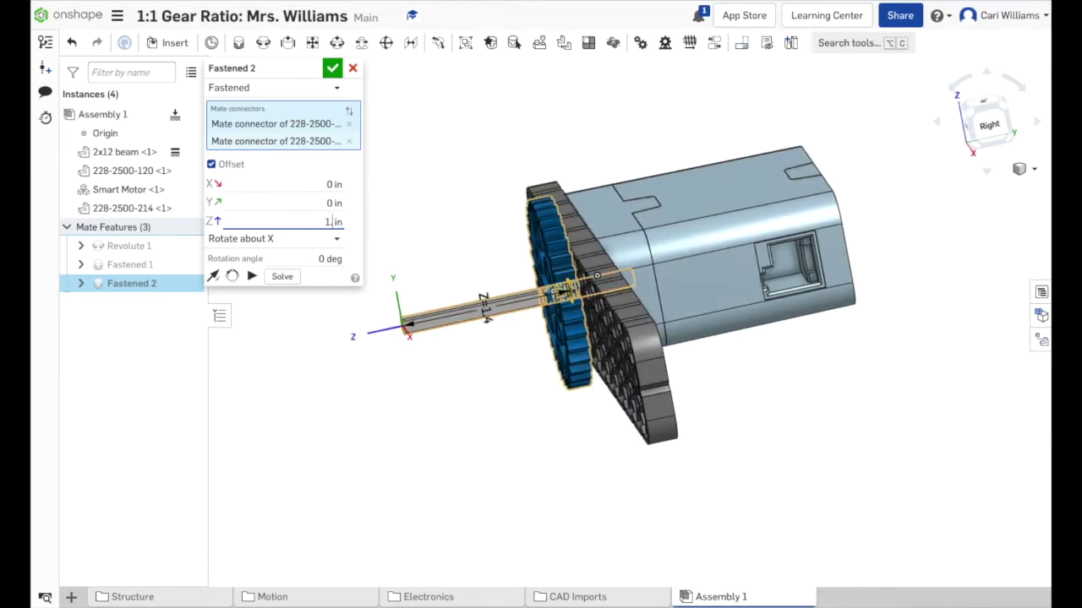
key("Return")
mouse_move(504, 427)
right_mouse_down()
mouse_move(495, 454)
mouse_move(499, 437)
right_mouse_up()
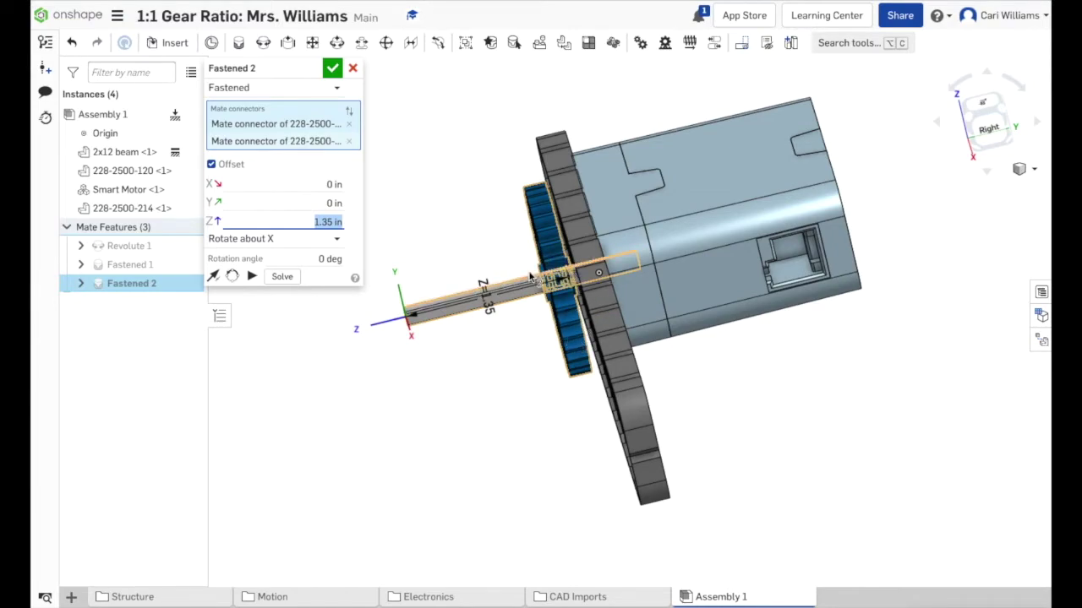
left_click(332, 68)
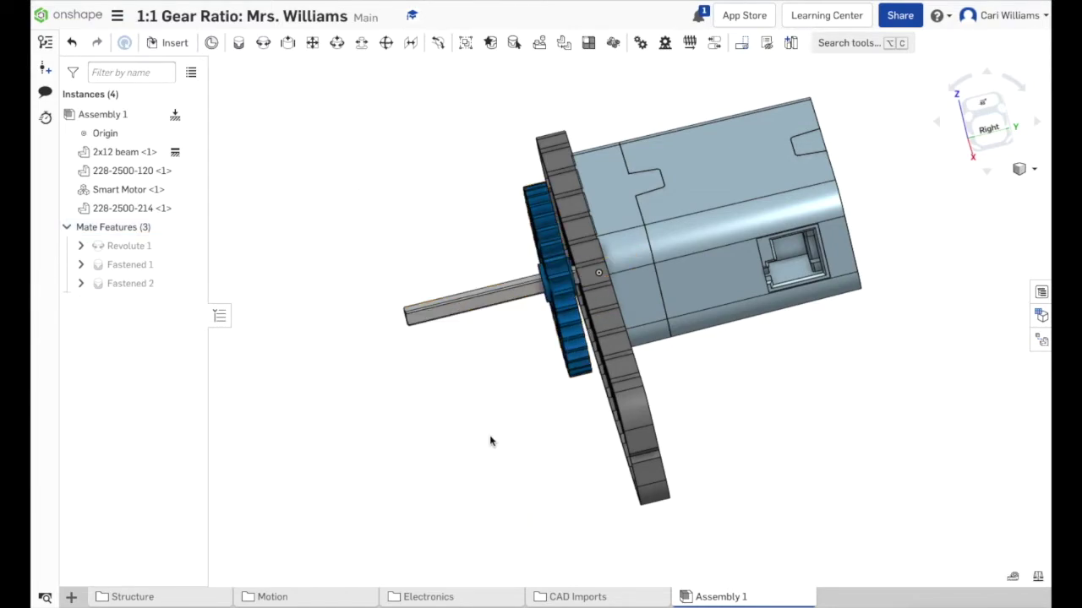
Insert one rubber shaft collar into the assembly, placing it below the shaft, and accept the insertion.
key("shift+7")
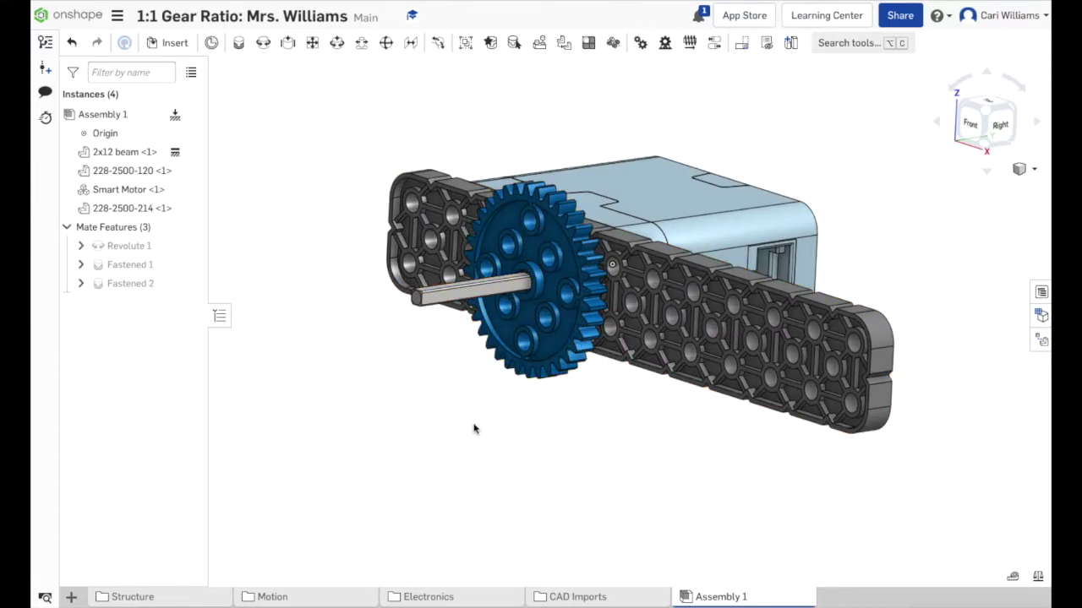
left_click(174, 43)
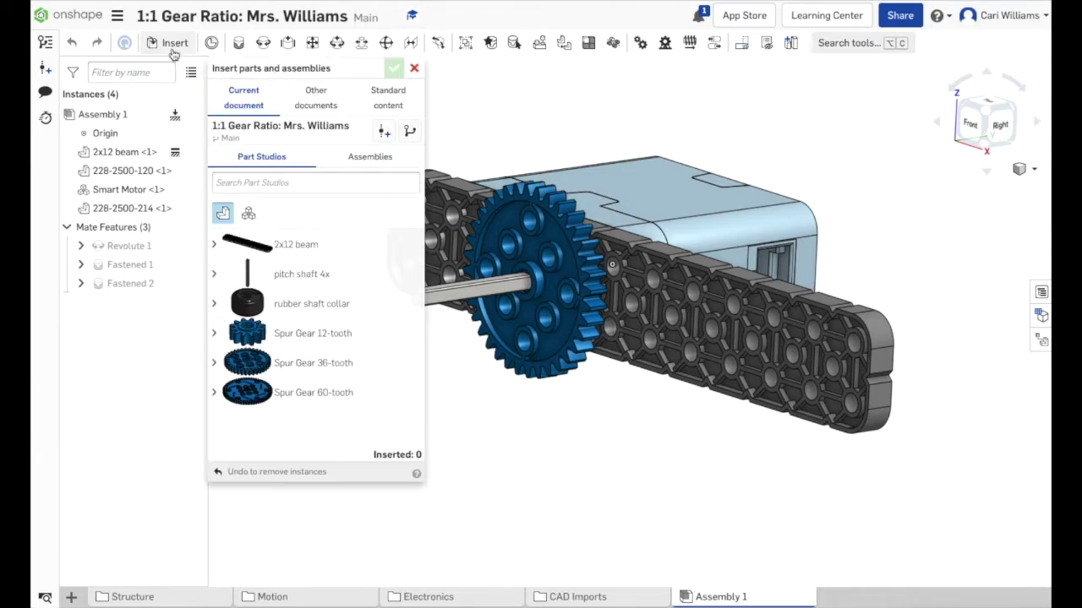
left_click(290, 310)
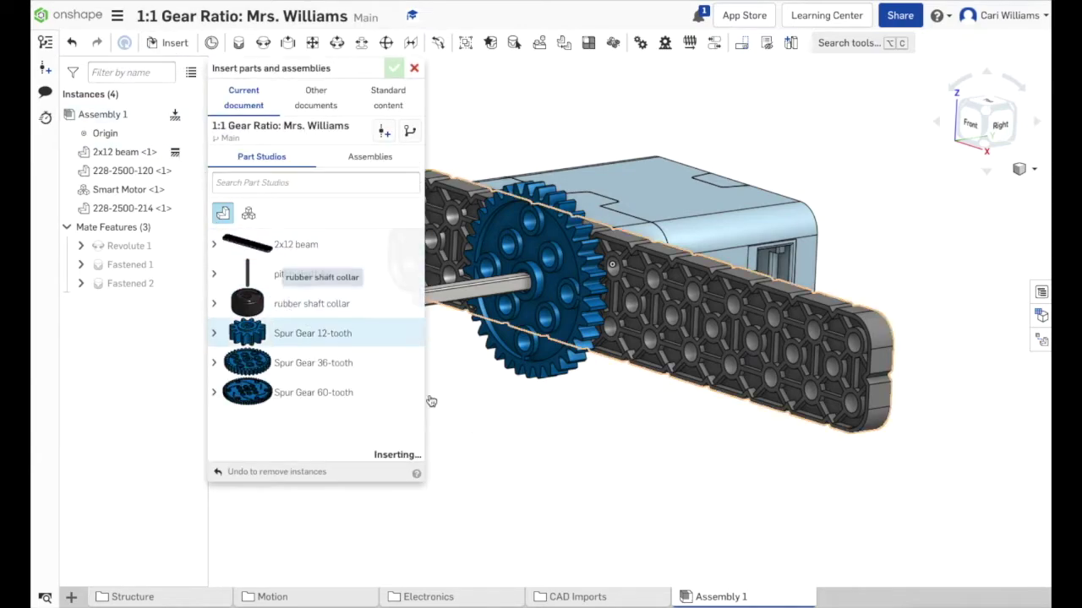
left_click(445, 475)
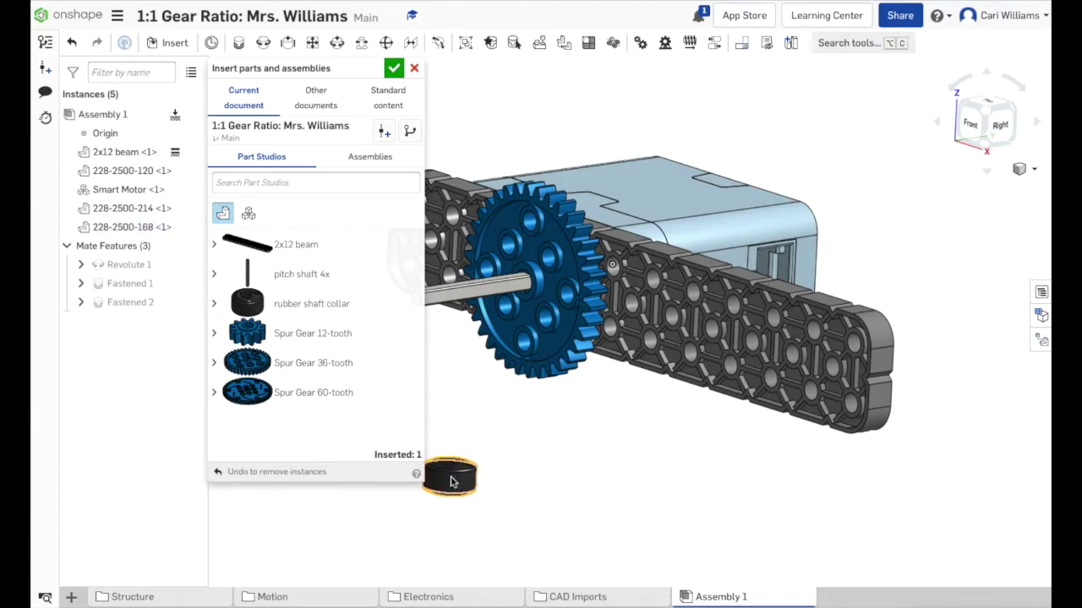
left_click(394, 68)
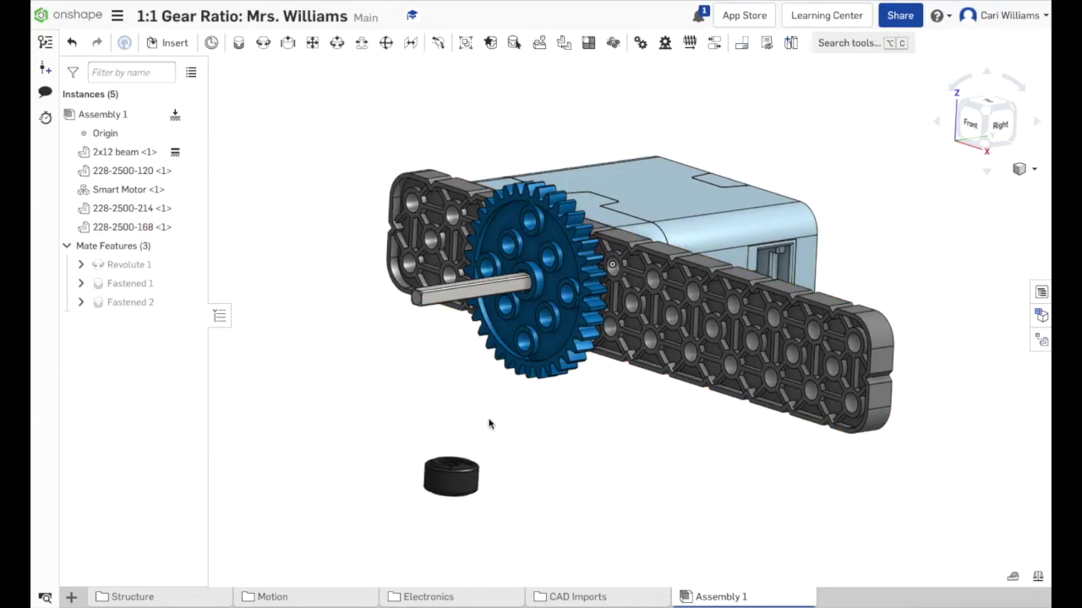
Fasten the center of the rubber shaft collar's face to the free end of the motor shaft and accept the mate.
left_click(240, 46)
scroll(448, 325, "up", 5)
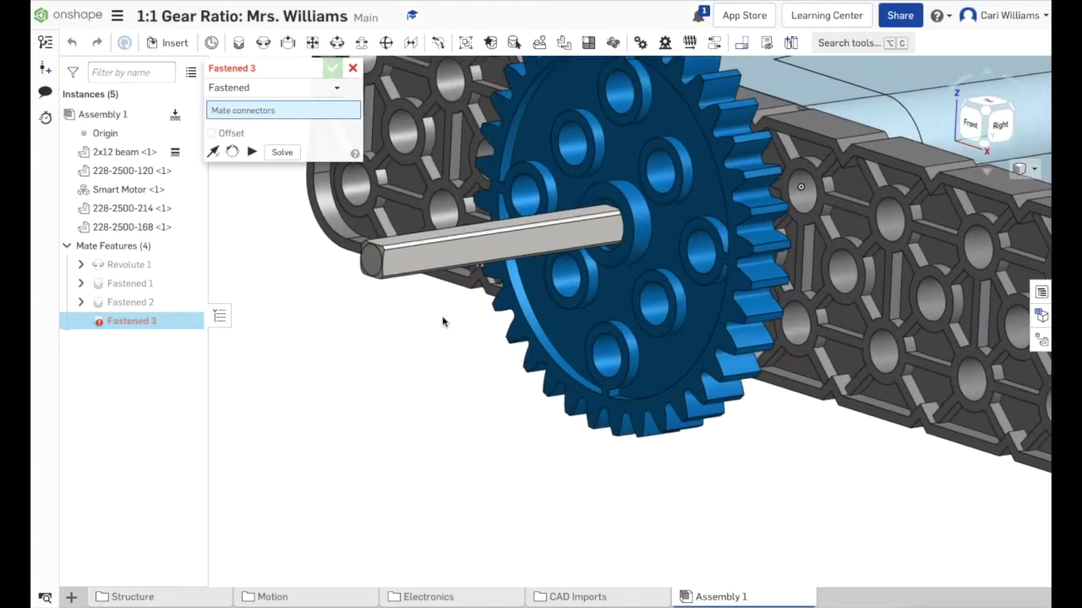
left_click(374, 262)
scroll(587, 398, "down", 5)
right_click_drag(554, 512, 522, 517)
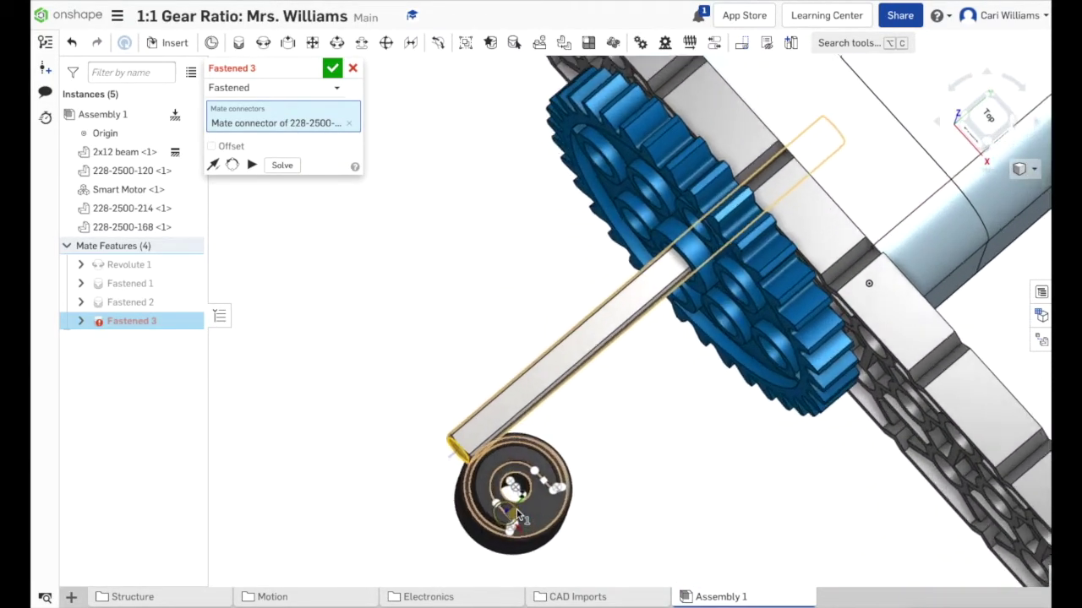
scroll(519, 516, "up", 5)
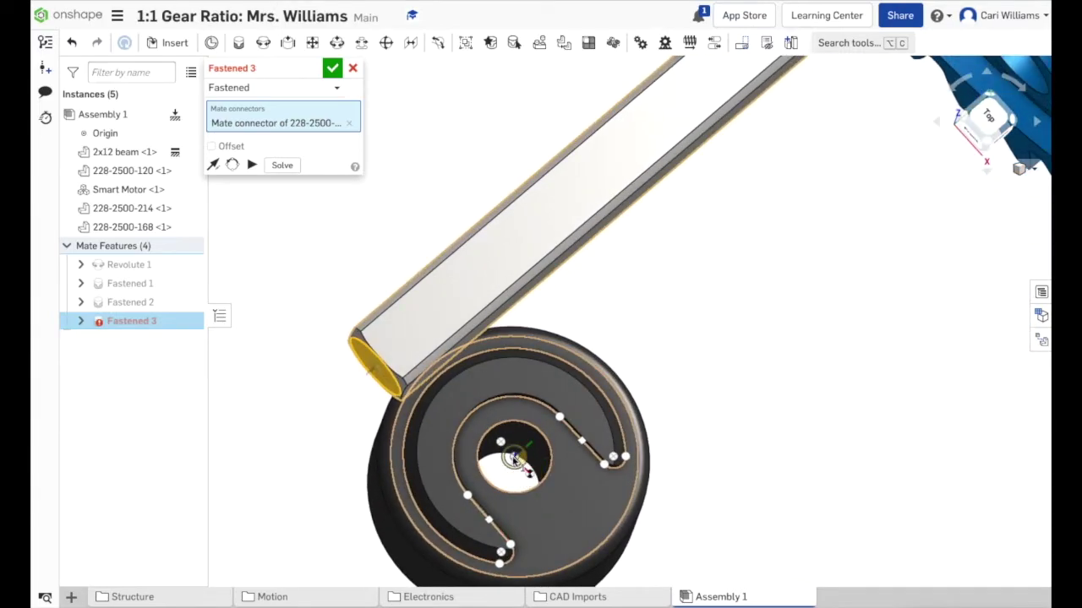
left_click(524, 431)
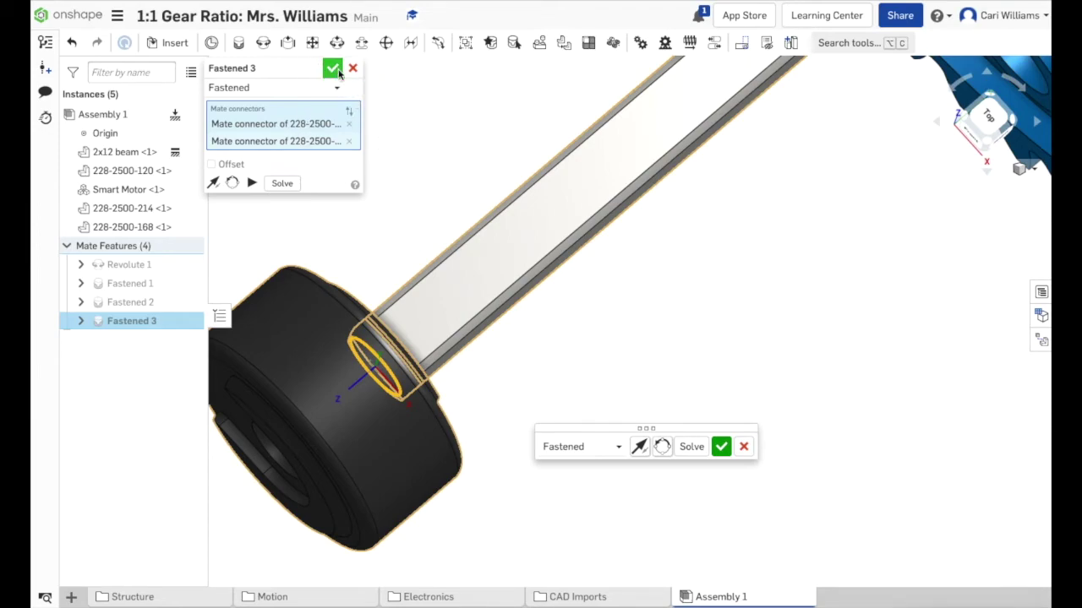
left_click(334, 70)
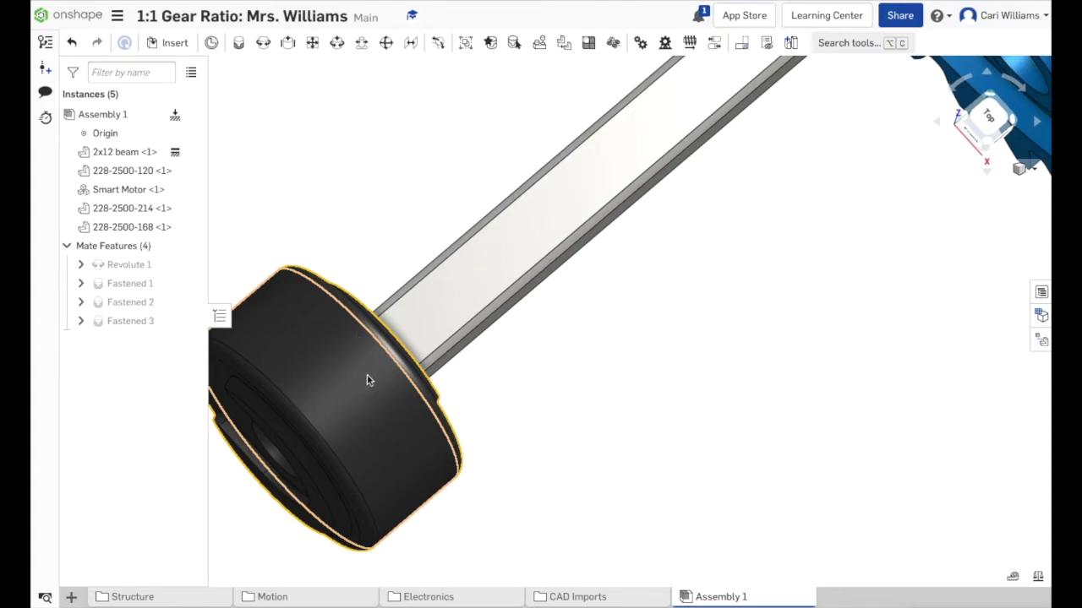
Edit the collar's fastened mate, enable its offset, and set the Z distance to 1 in.
scroll(794, 251, "down", 6)
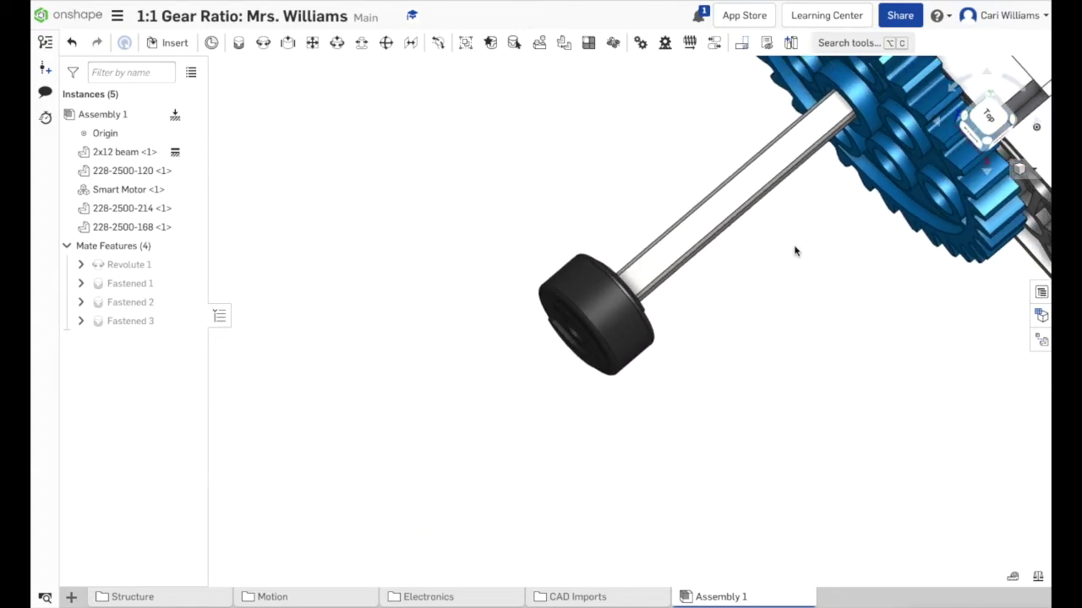
right_click(175, 328)
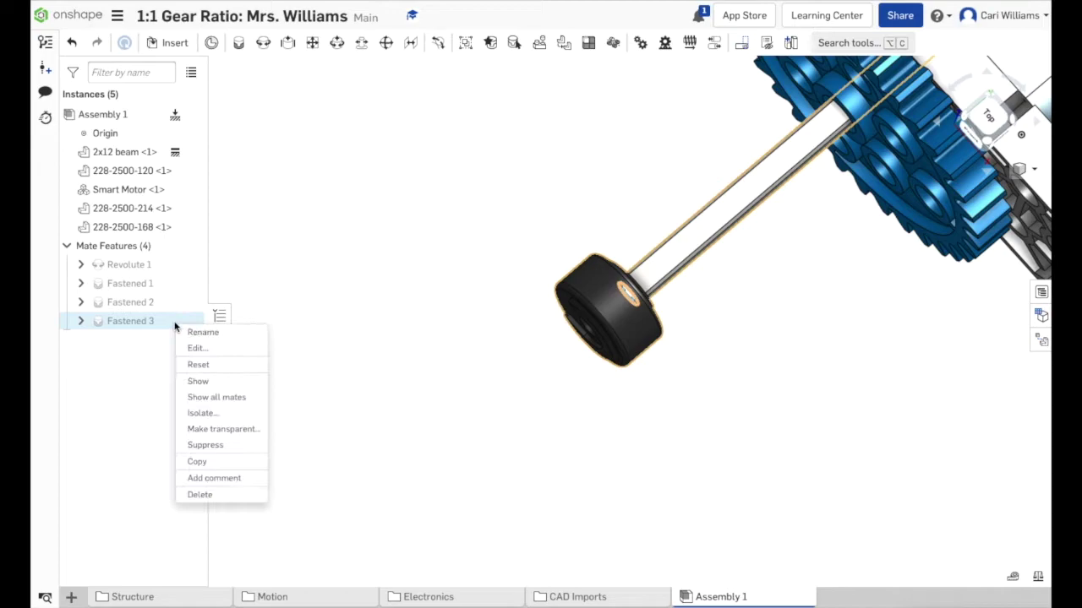
left_click(191, 349)
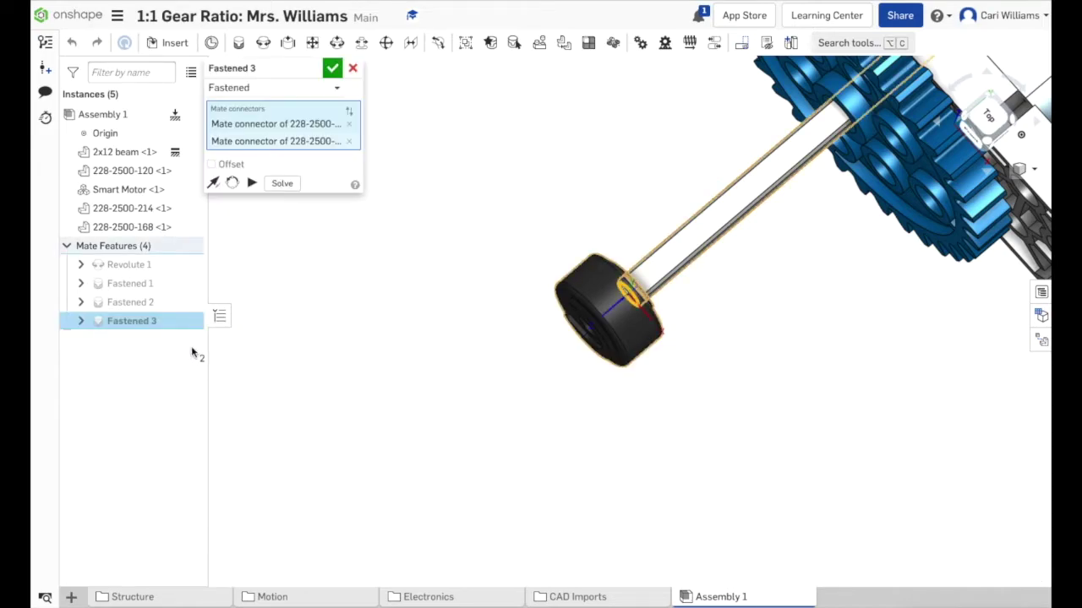
left_click(215, 165)
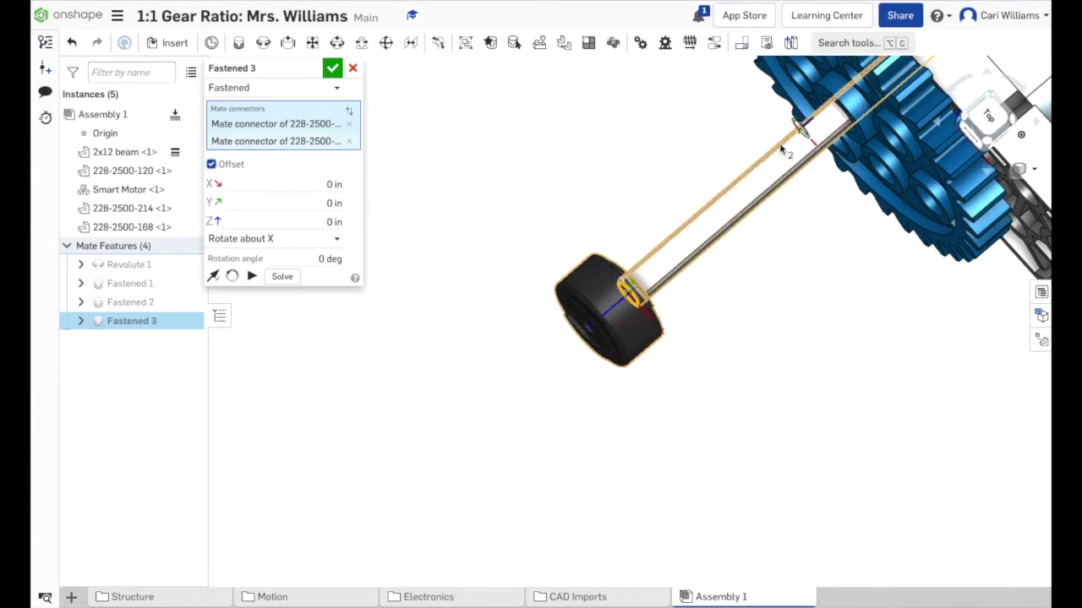
double_click(335, 222)
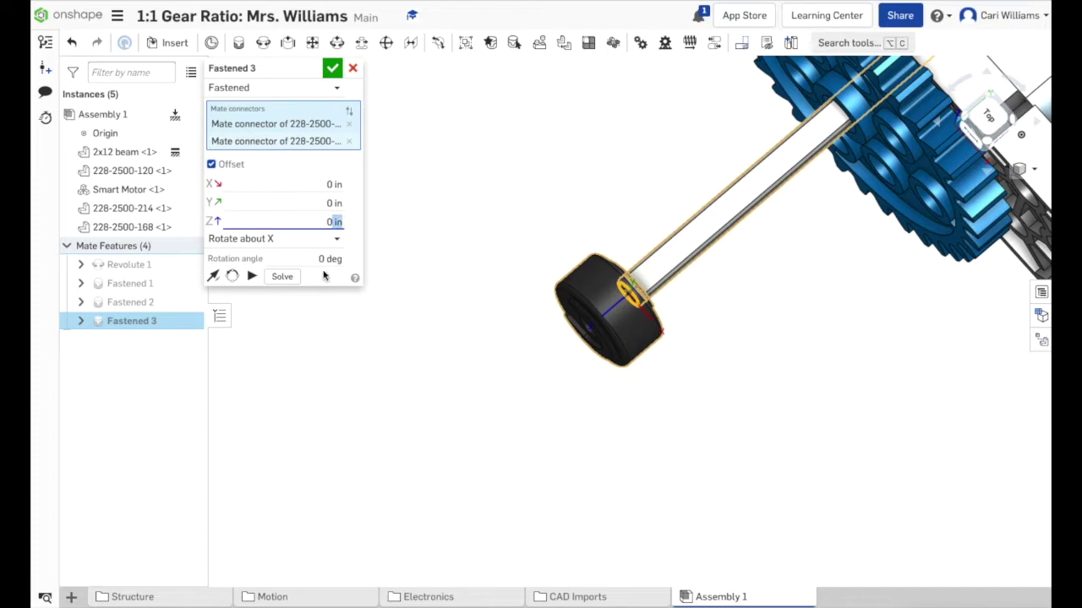
type("1")
key("Return")
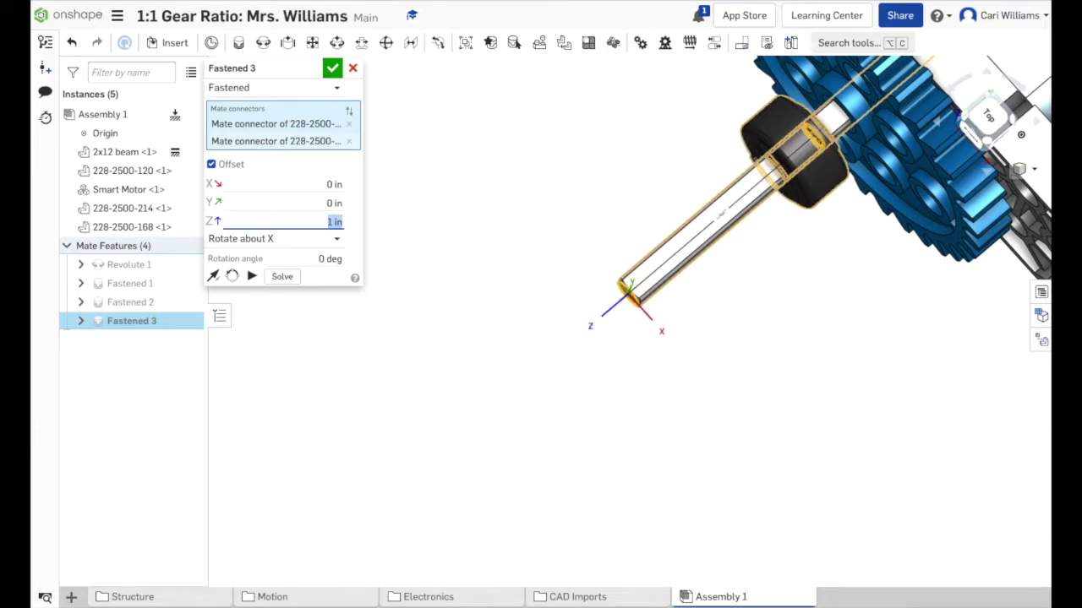
Set the Z offset of the collar's fastened mate to 1.1 in, accept it, and return to an isometric view.
left_click(332, 222)
type(".1")
key("Return")
mouse_move(845, 306)
right_mouse_down()
mouse_move(843, 319)
mouse_move(848, 309)
right_mouse_up()
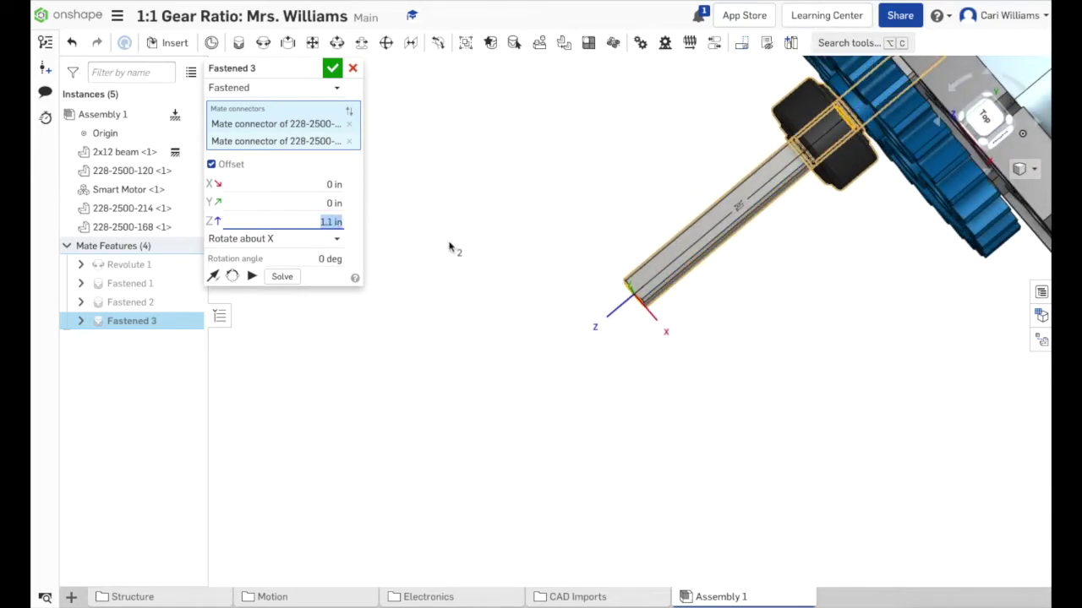
left_click(332, 68)
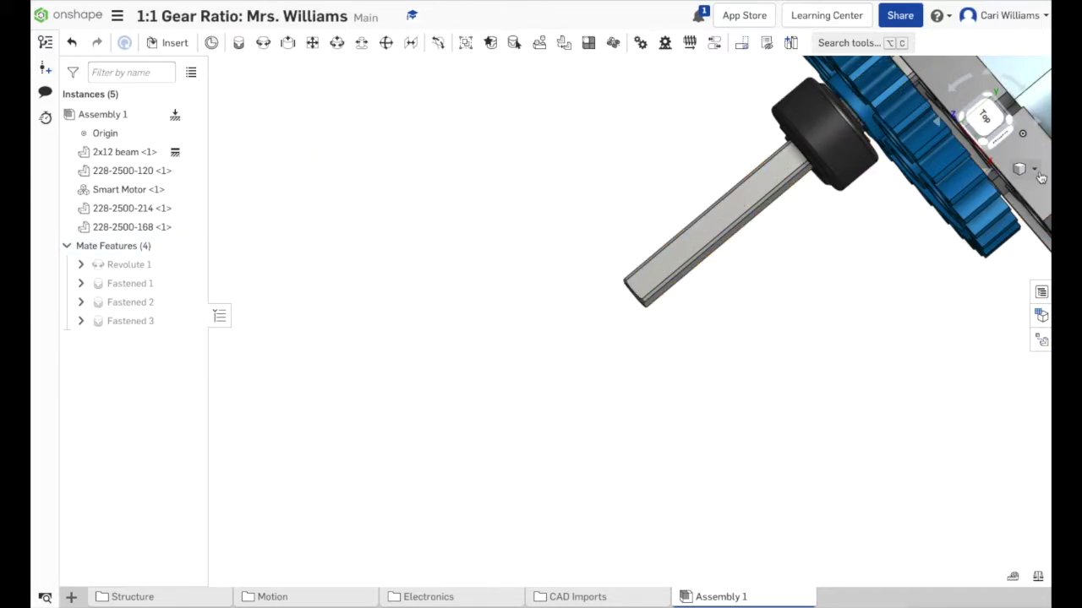
left_click(1034, 170)
left_click(979, 187)
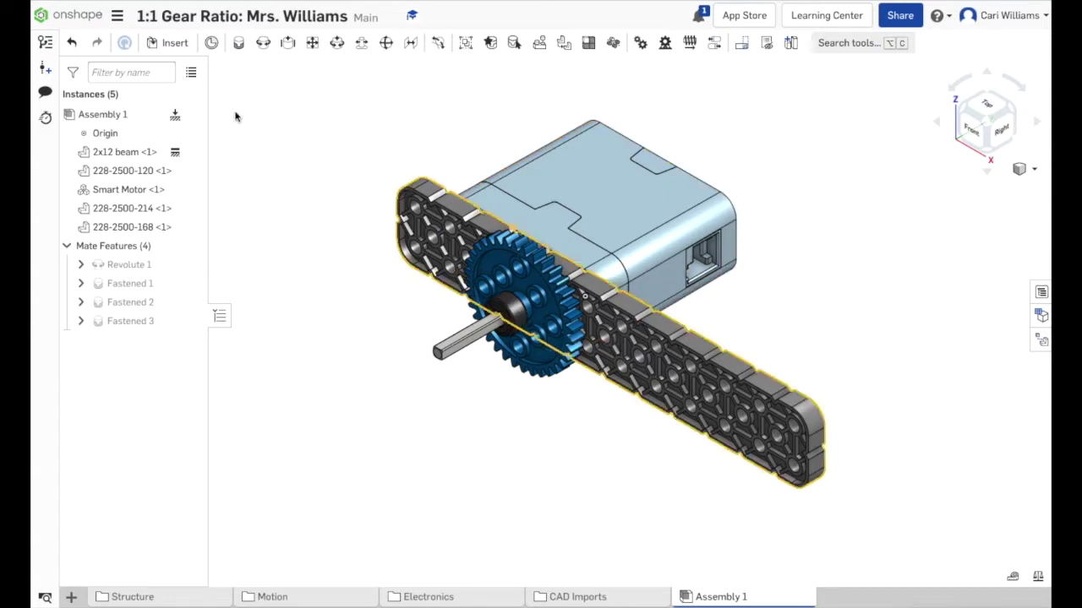
Insert a second pitch shaft 4x and a second 36-tooth spur gear beside the beam, and accept the insertion.
left_click(166, 46)
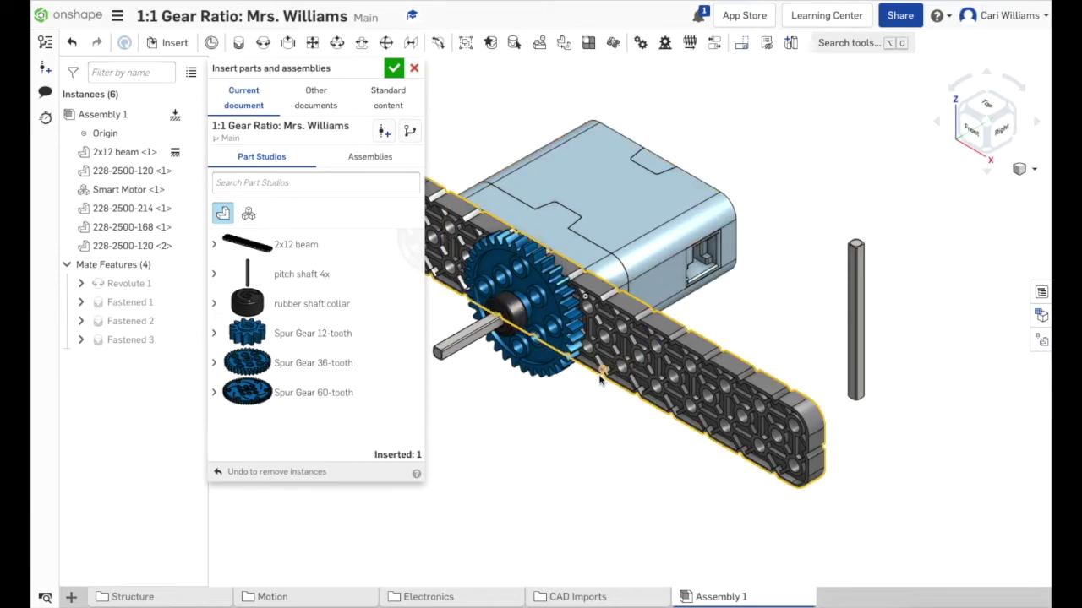
scroll(640, 360, "up", 5)
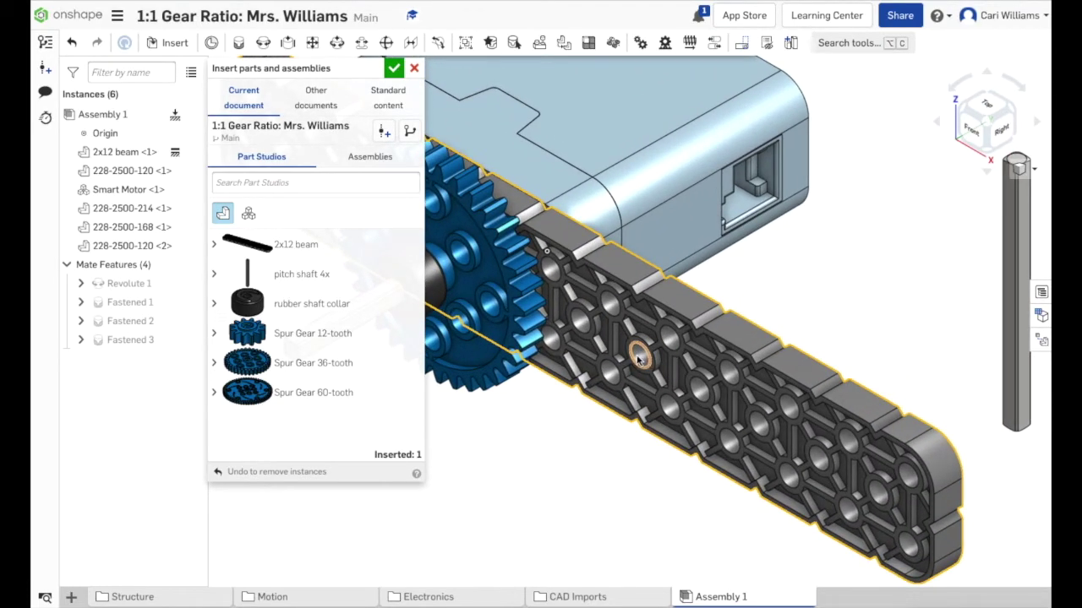
left_click(307, 363)
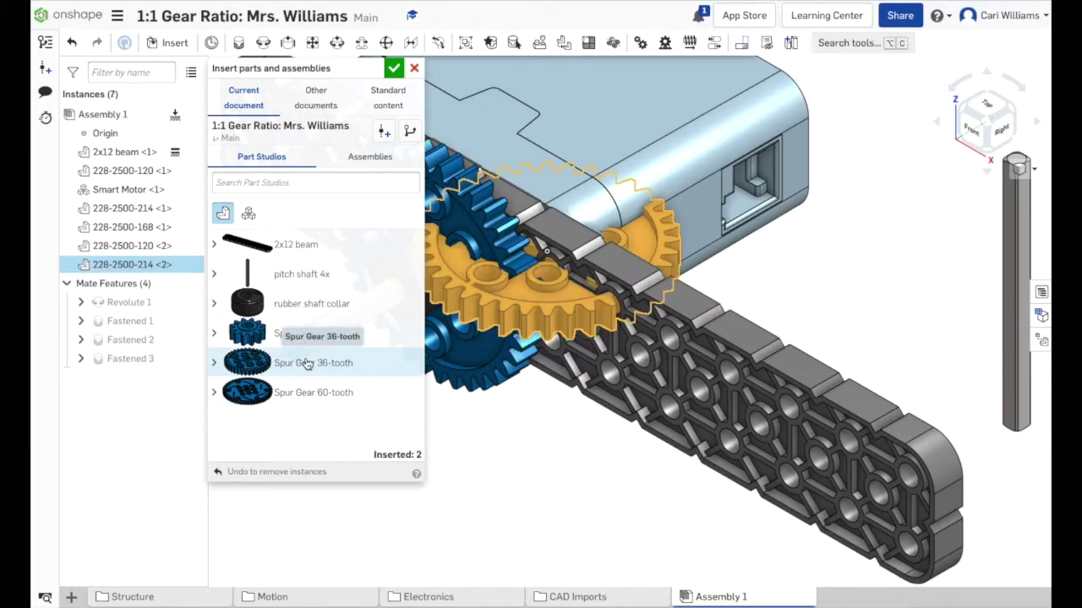
left_click(898, 269)
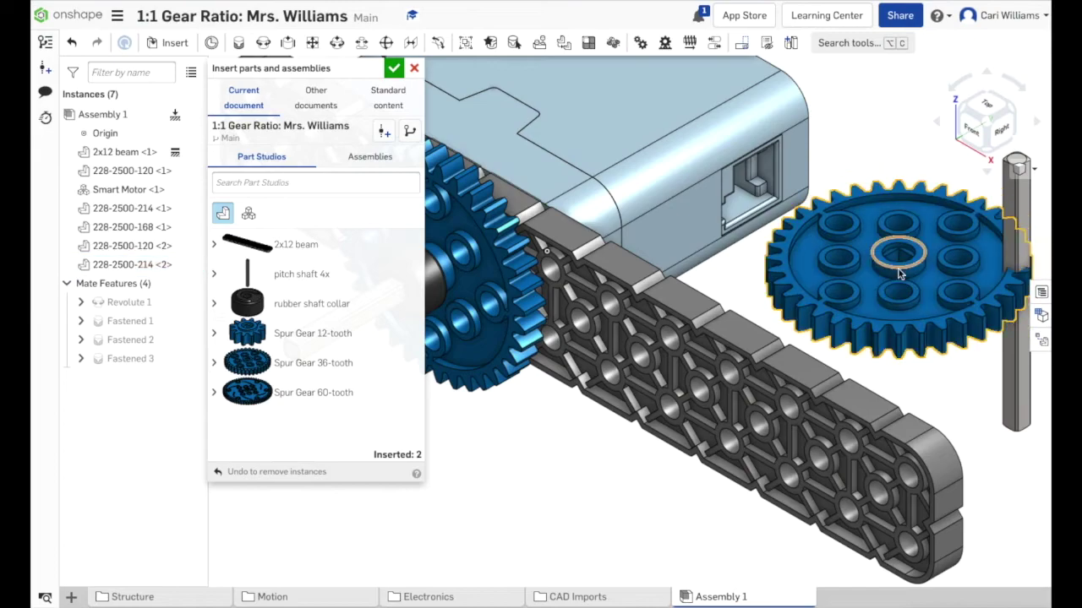
left_click(394, 67)
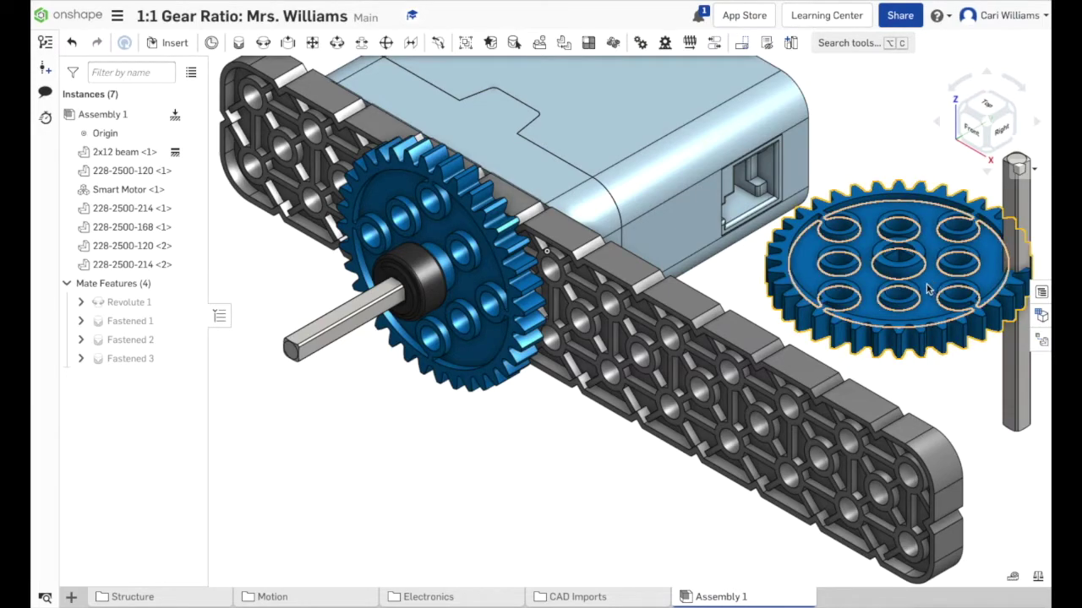
Rotate the second 36-tooth gear parallel to the beam and move it in front of the beam next to the first gear.
left_click(922, 246)
left_click_drag(957, 216, 661, 351)
left_click_drag(592, 361, 665, 310)
right_click_drag(780, 303, 687, 385)
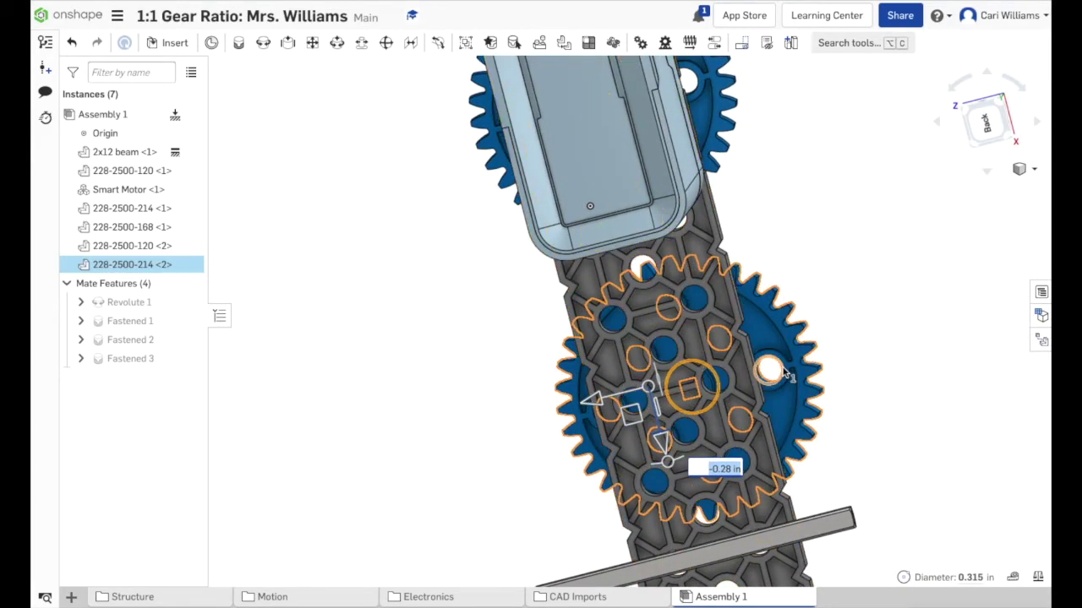
Line up the second gear's center with a beam hole to check its meshing position, and move the gear clear of the assembly.
left_click_drag(791, 396, 766, 358)
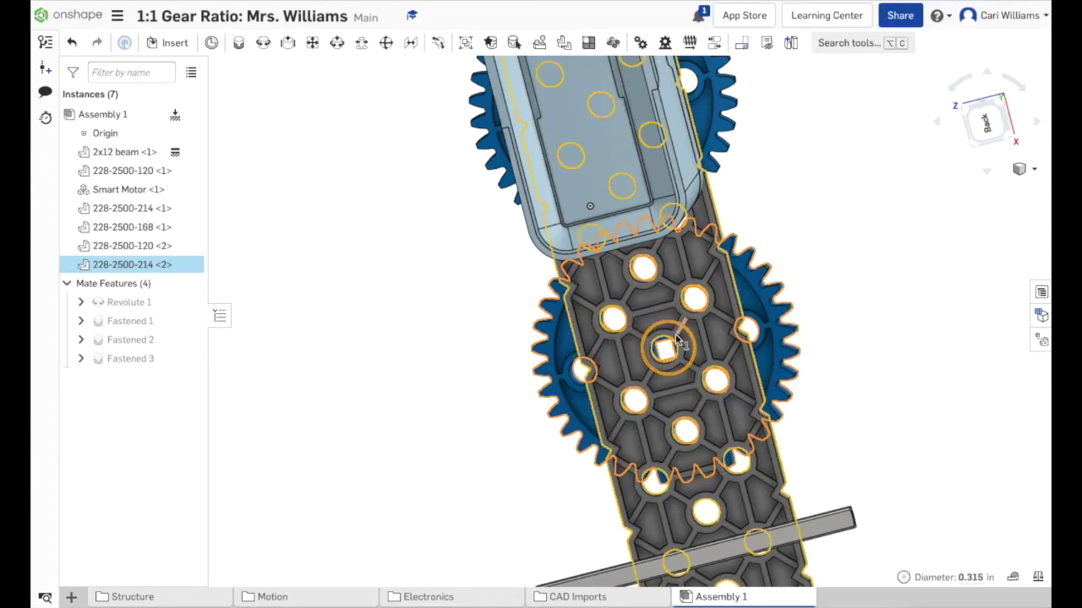
right_click_drag(554, 404, 722, 391)
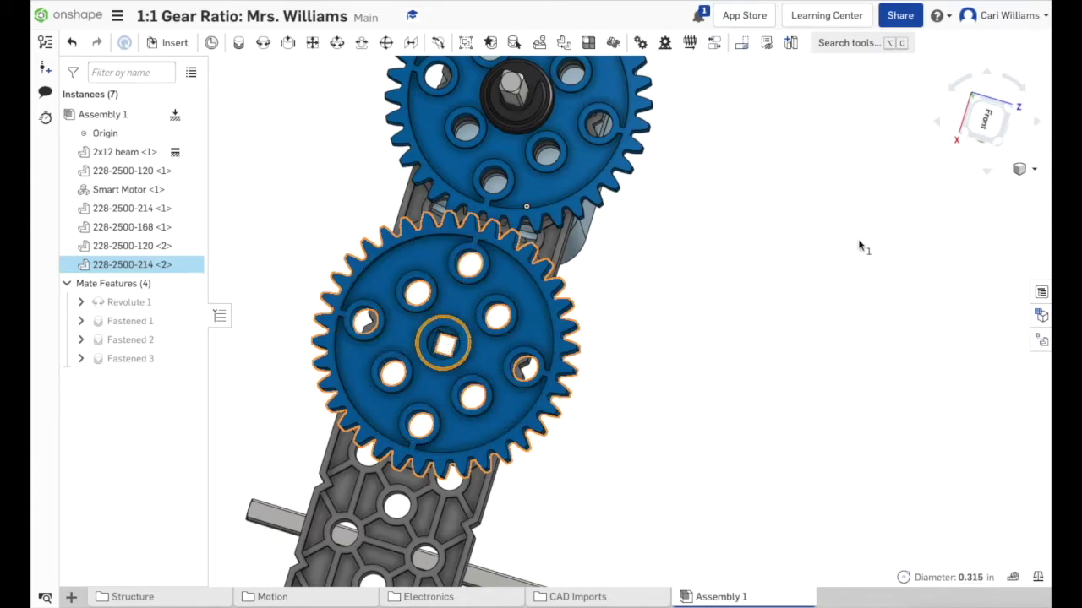
left_click(1034, 169)
left_click(950, 186)
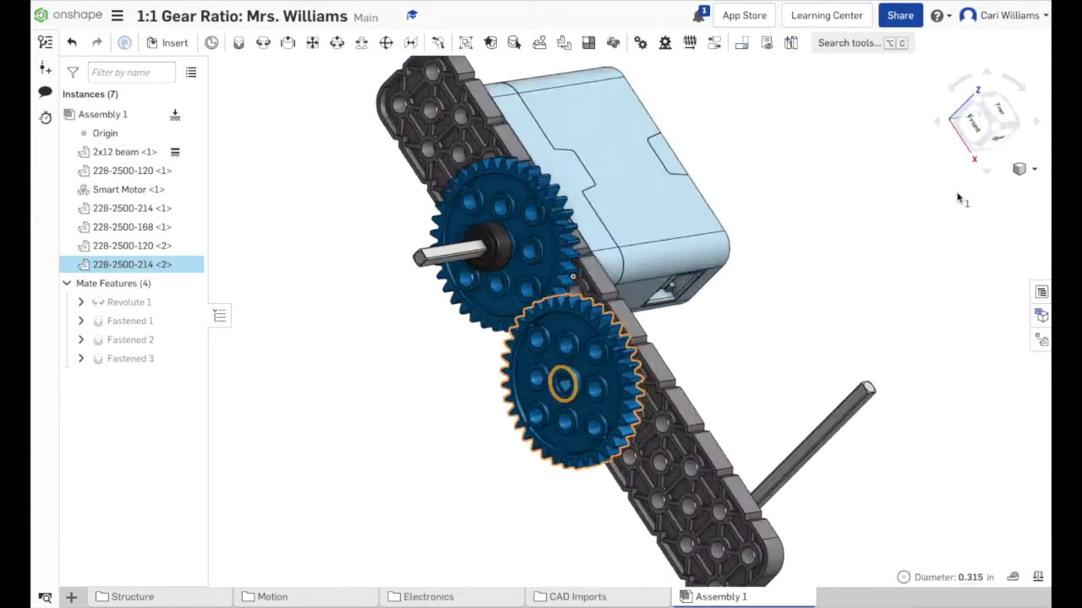
left_click_drag(605, 350, 262, 387)
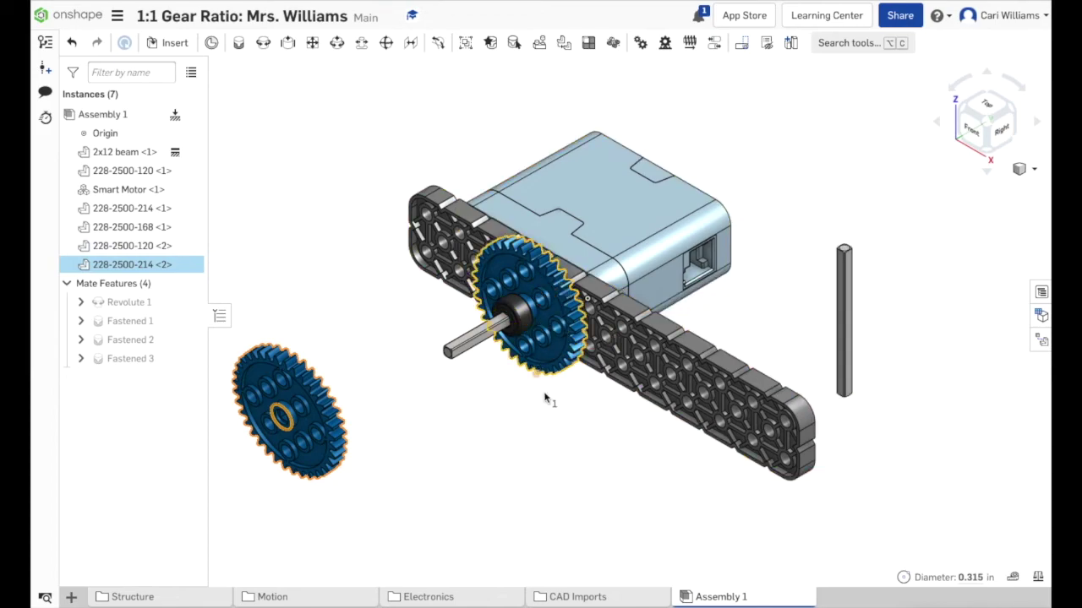
left_click(579, 456)
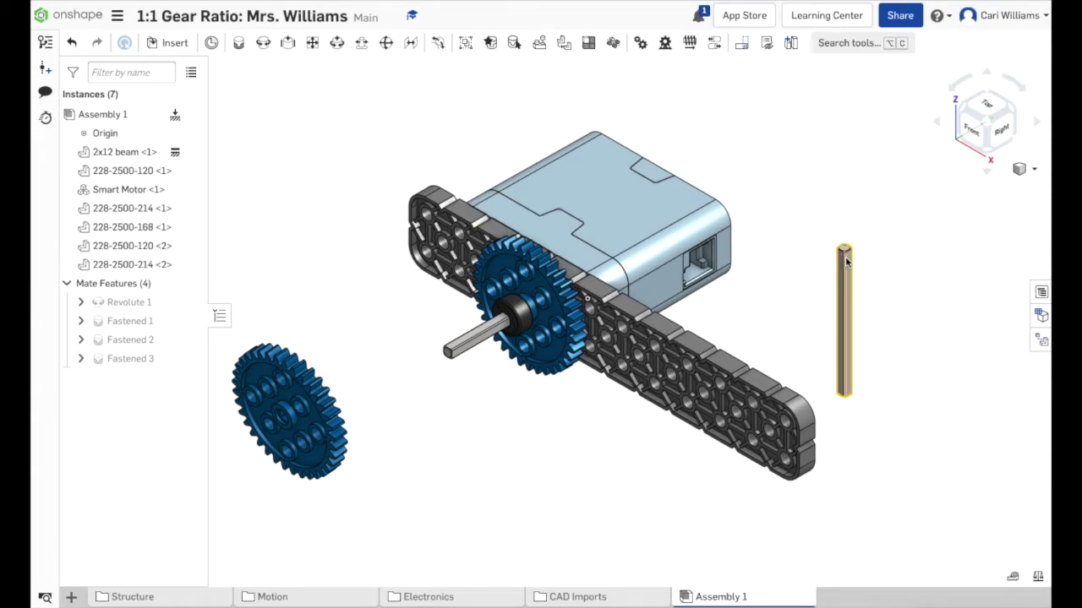
Add a revolute mate between the end of the second shaft and the beam hole that lined up with the second gear's center.
left_click(264, 43)
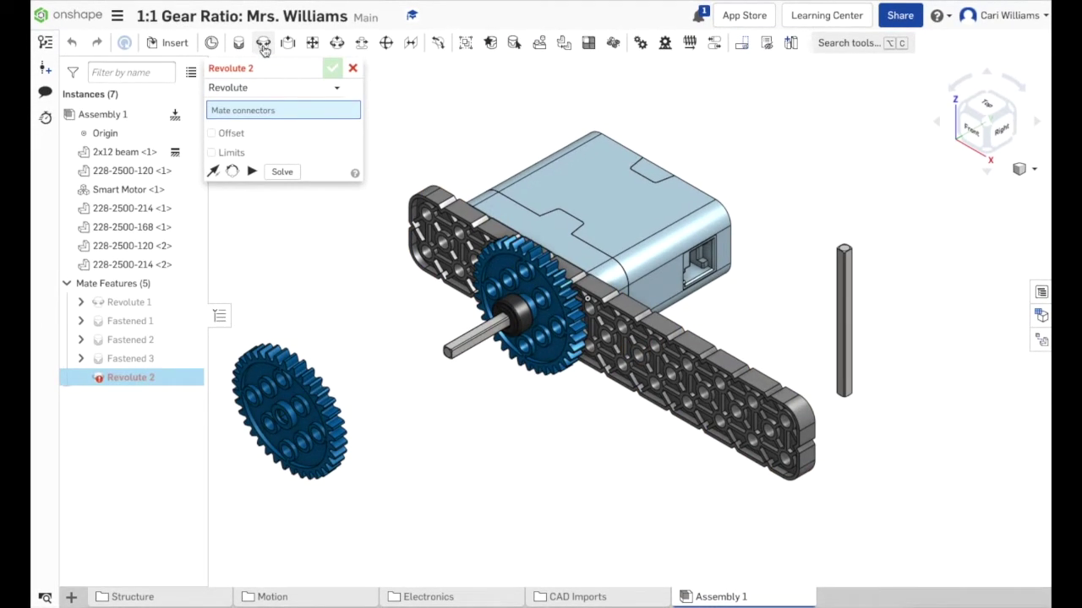
scroll(850, 222, "up", 5)
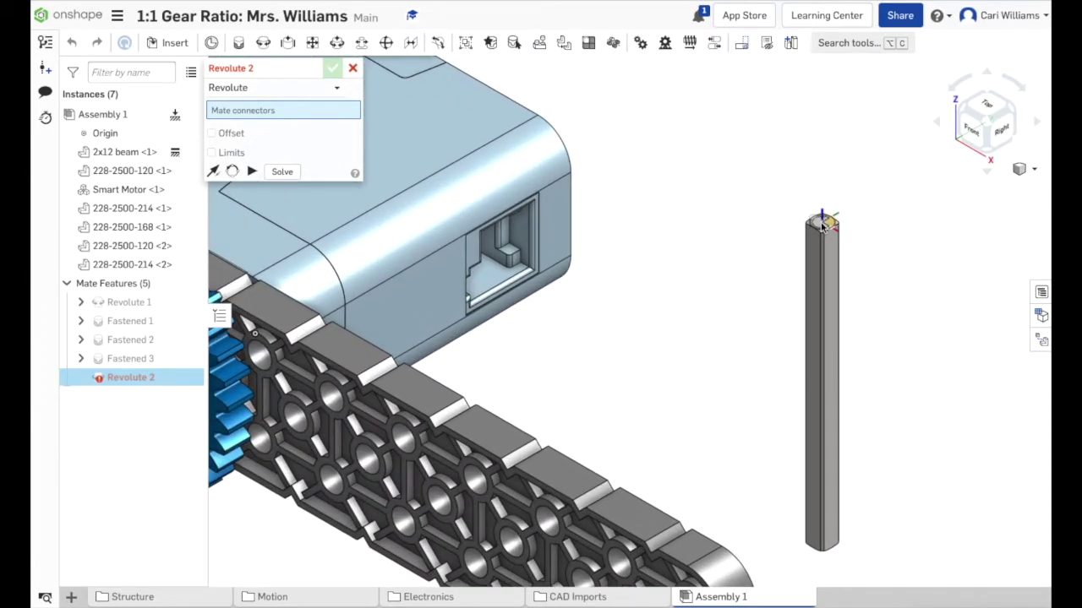
left_click(822, 223)
scroll(560, 367, "down", 5)
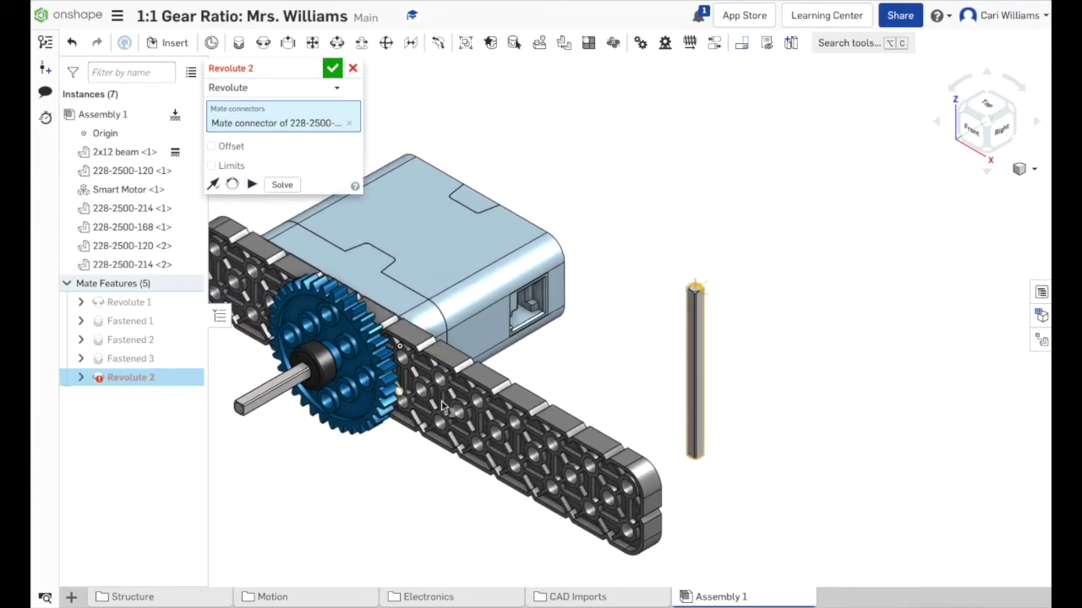
scroll(455, 410, "up", 5)
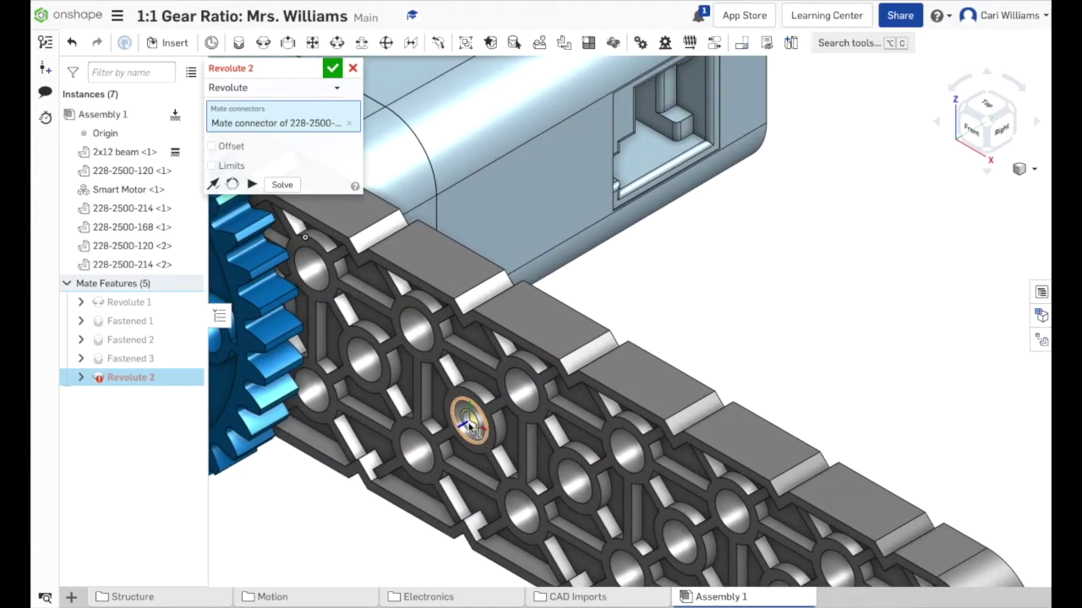
left_click(469, 421)
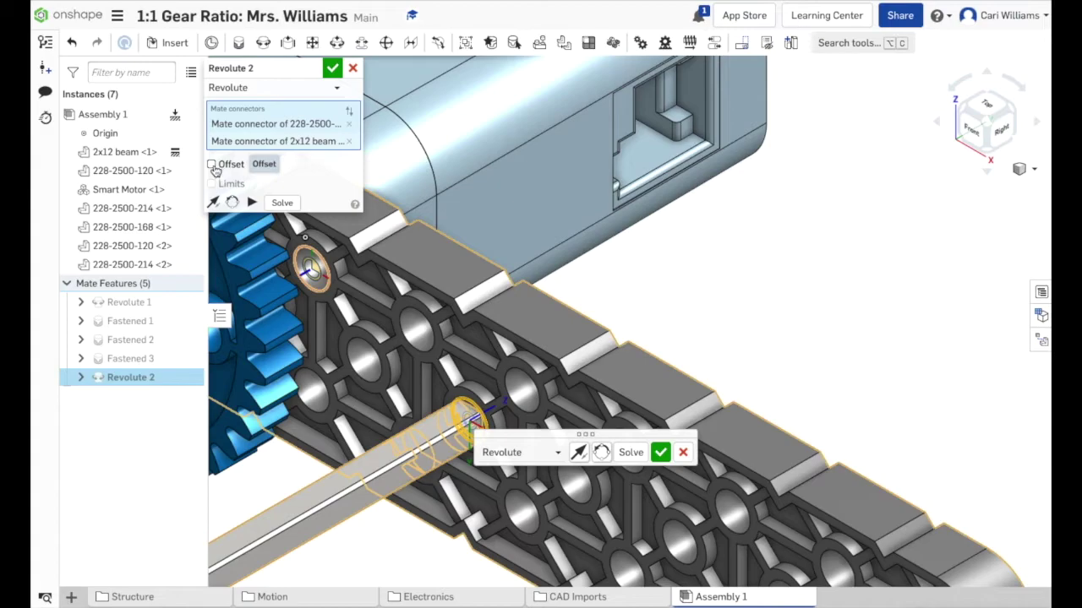
Enable the second shaft's revolute mate offset, set Z to 0.5 in, accept the mate, and return to an isometric view.
left_click(212, 165)
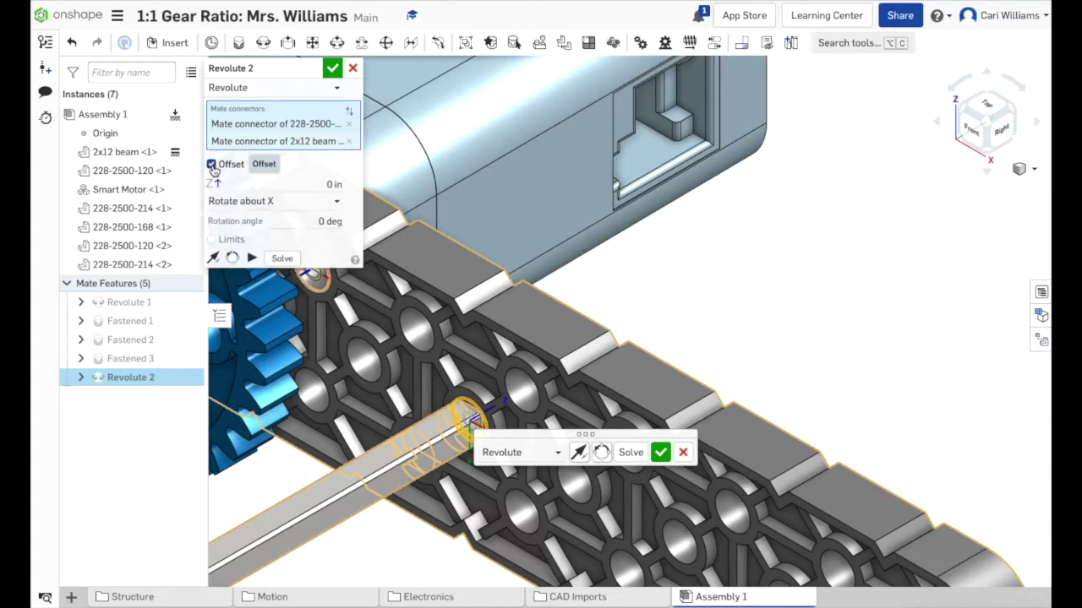
left_click(333, 185)
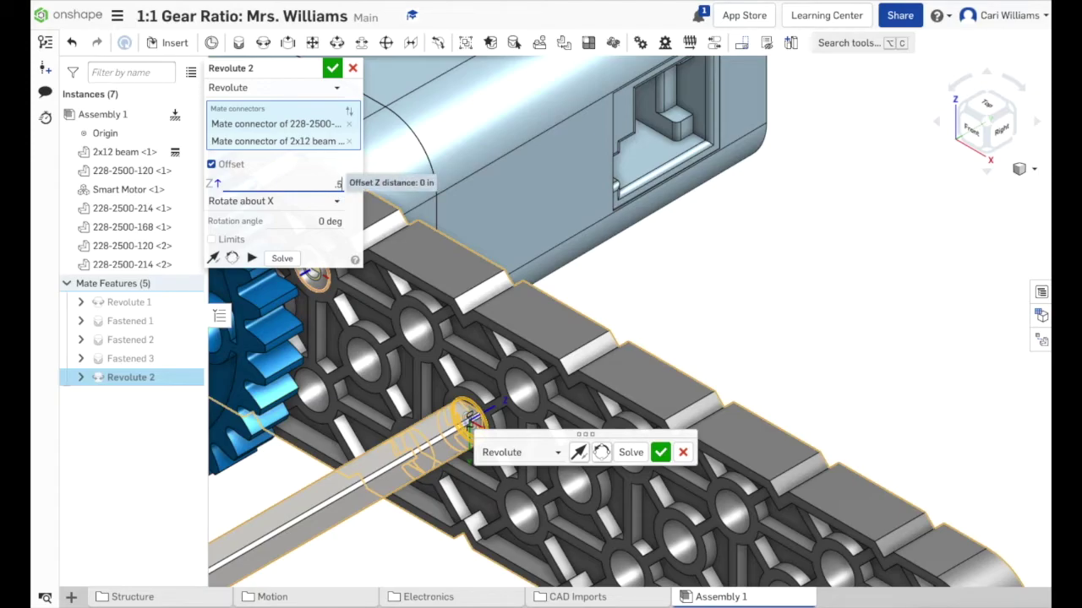
type(".5")
key("Return")
mouse_move(840, 273)
right_mouse_down()
mouse_move(803, 314)
mouse_move(879, 273)
mouse_move(829, 273)
right_mouse_up()
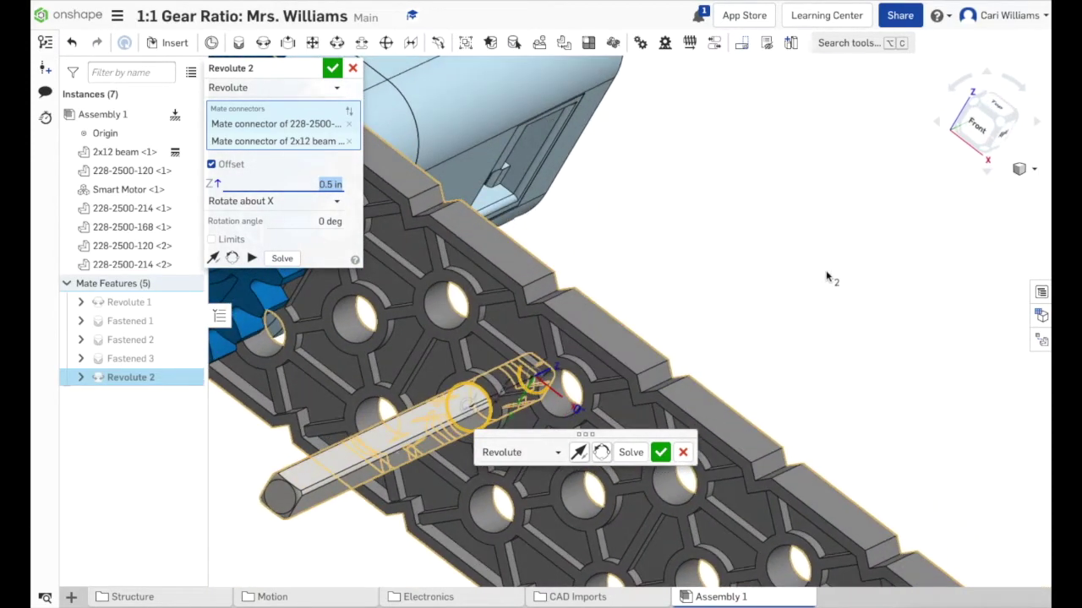
left_click(351, 71)
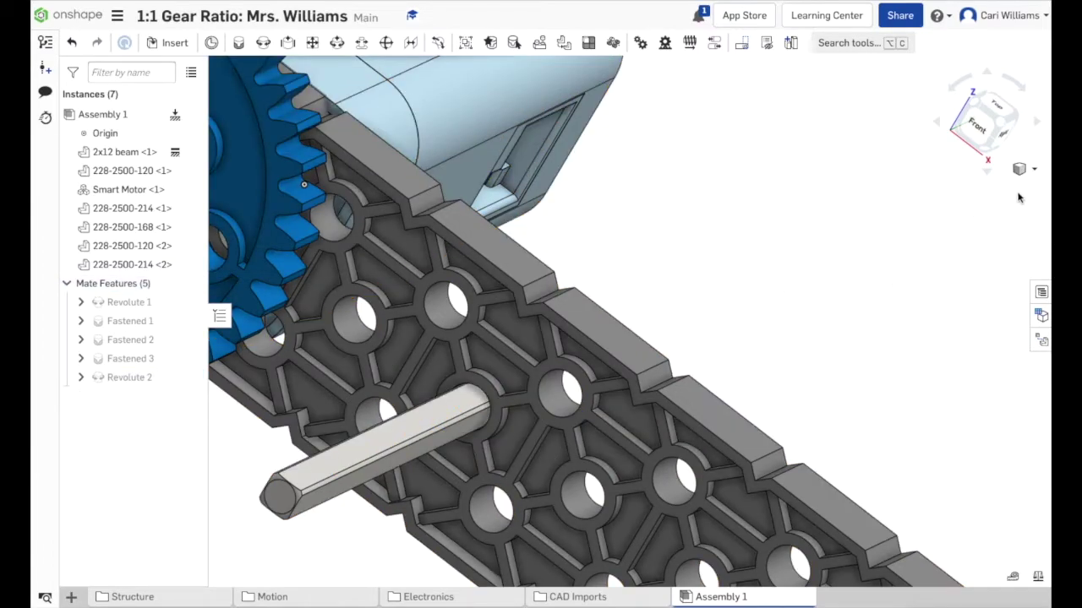
left_click(1032, 169)
left_click(981, 187)
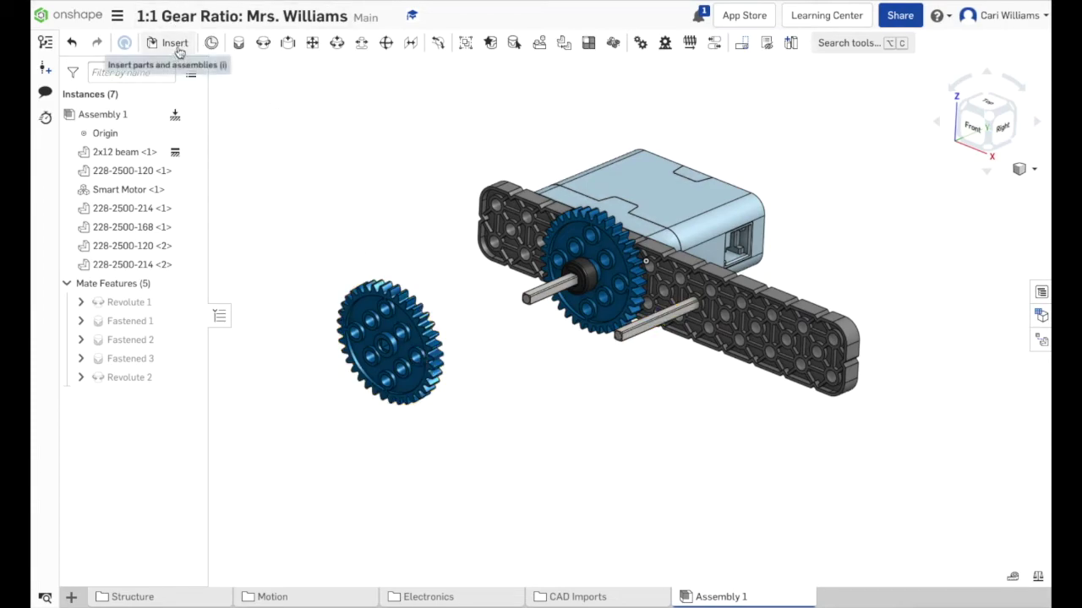
Add a fastened mate between the front end of the second shaft and the center of the second 36-tooth gear.
left_click(238, 42)
scroll(642, 415, "up", 3)
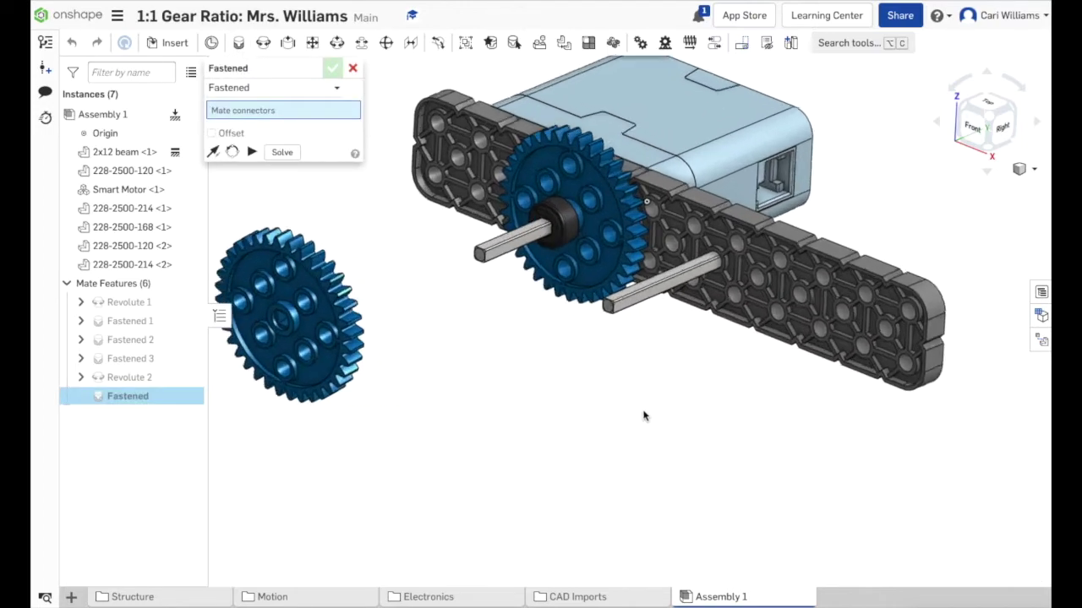
scroll(608, 326, "up", 3)
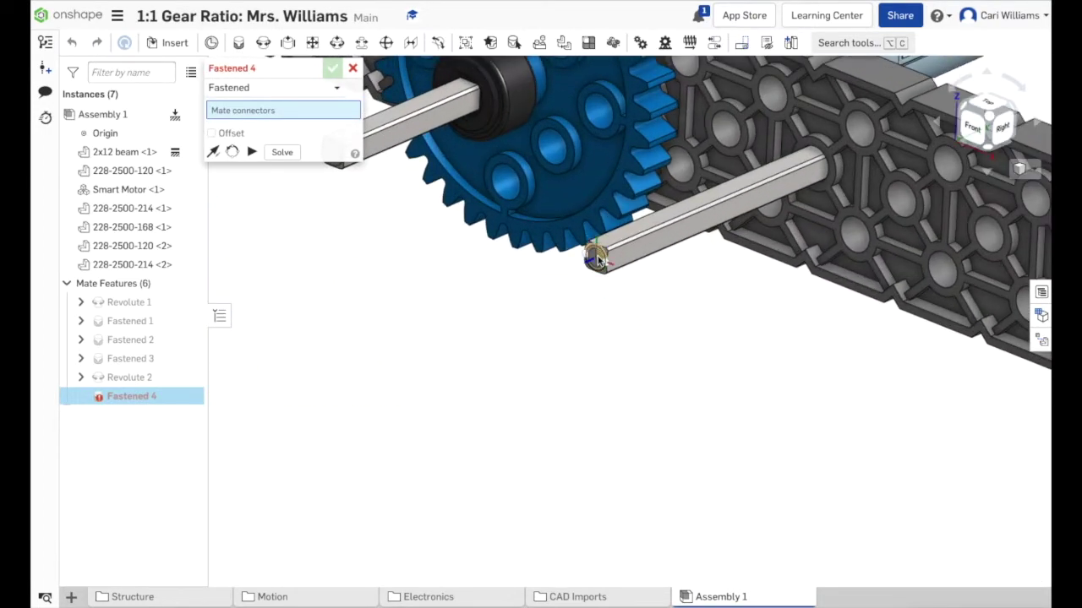
left_click(596, 262)
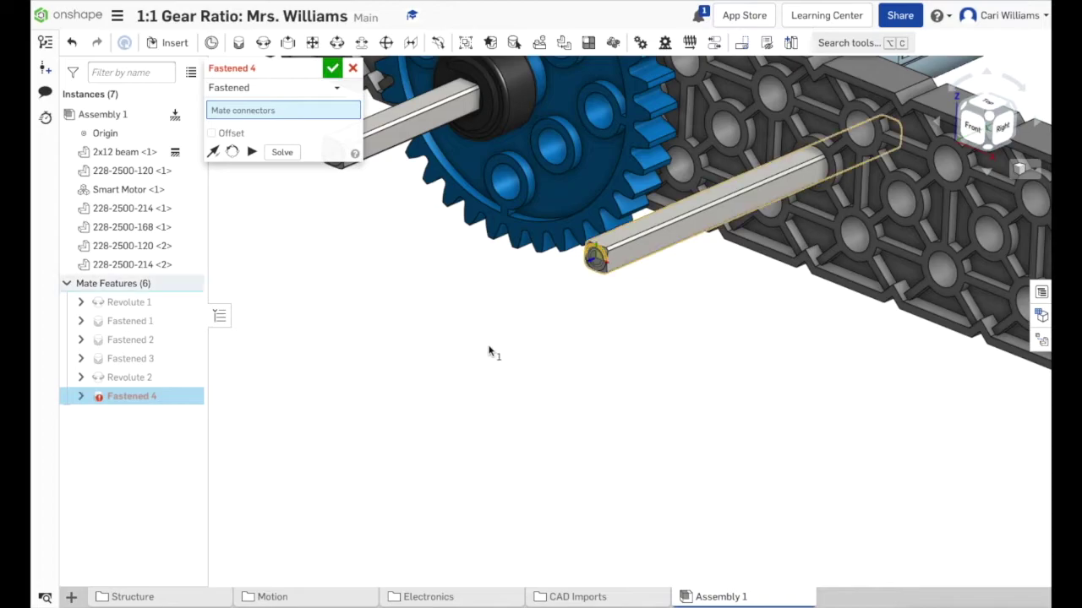
scroll(490, 352, "down", 5)
scroll(298, 335, "up", 5)
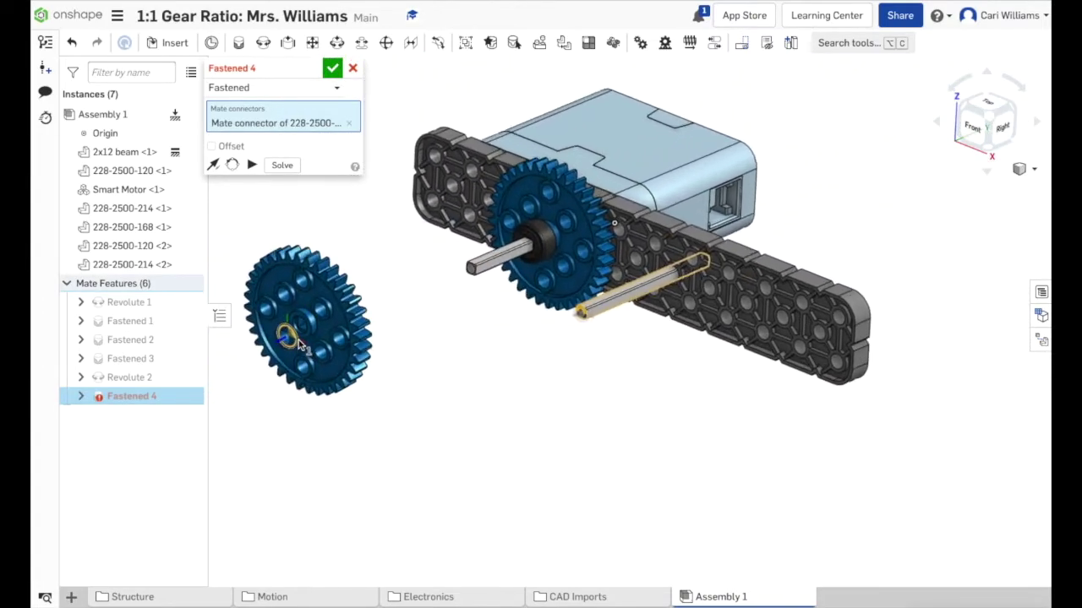
left_click(300, 323)
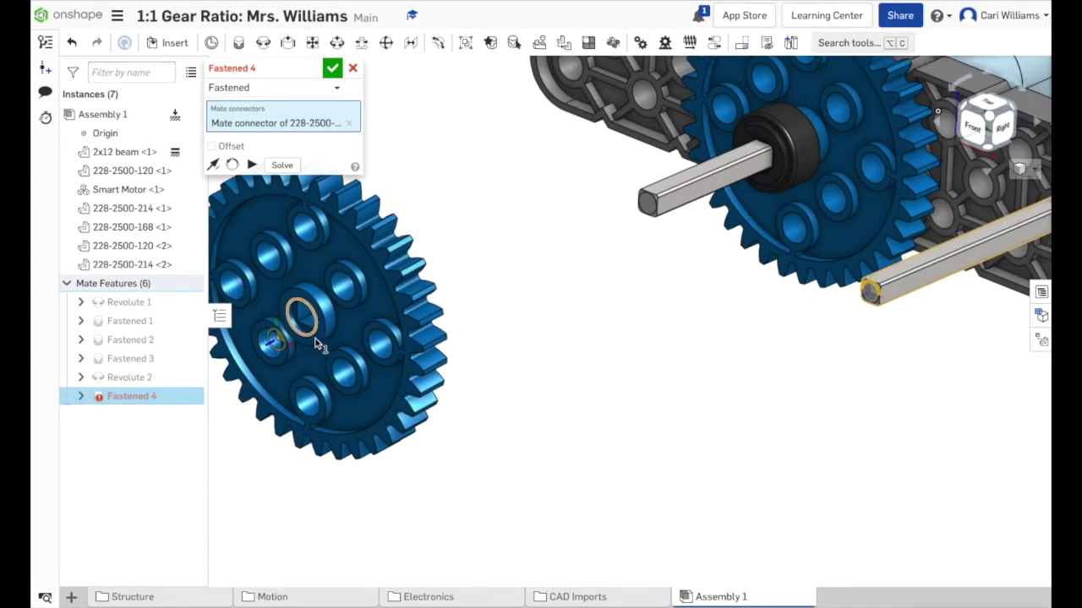
scroll(308, 337, "up", 5)
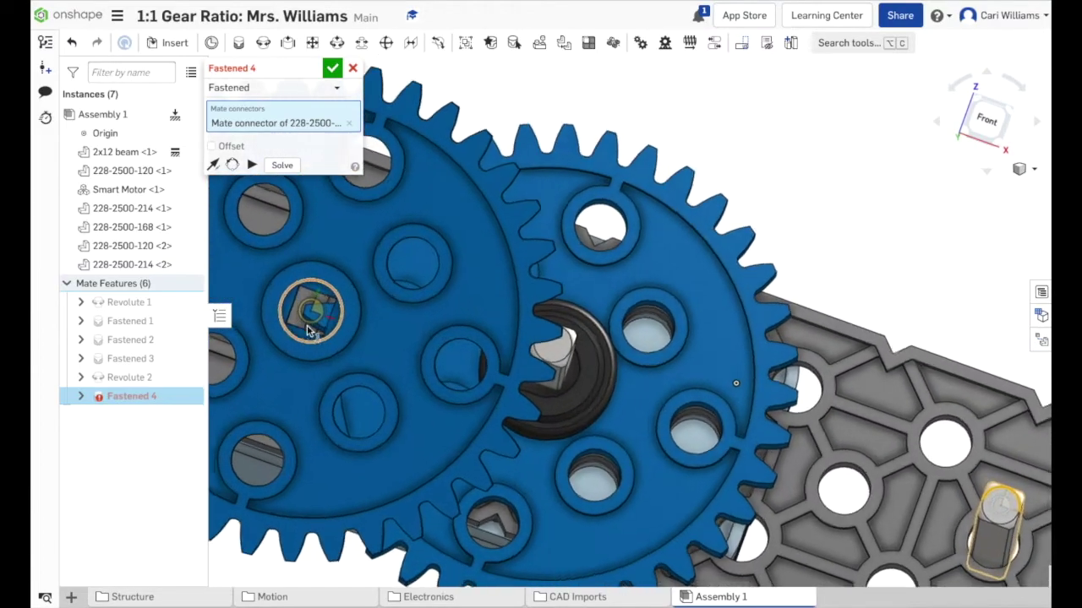
left_click(312, 310)
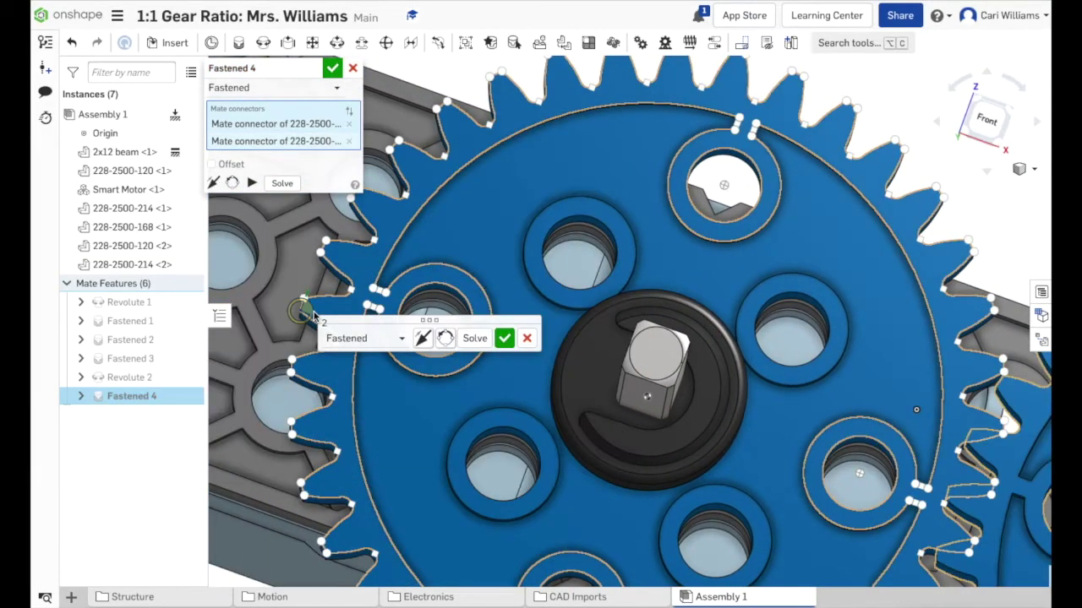
left_click(332, 68)
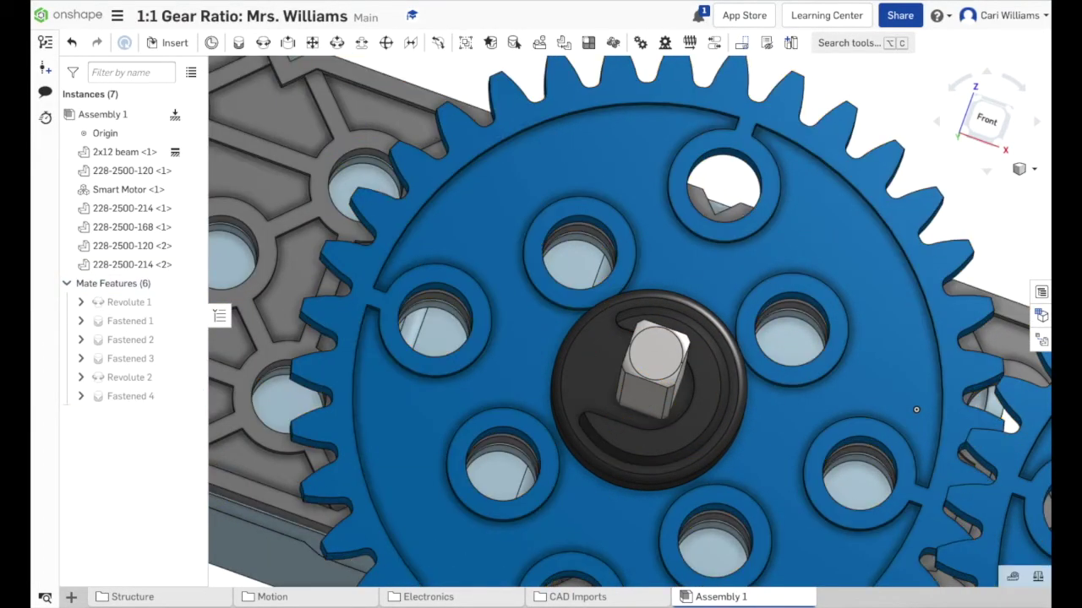
Edit the second gear's fastened mate, enable its offset, and set Z to 0.5 in.
left_click(1031, 173)
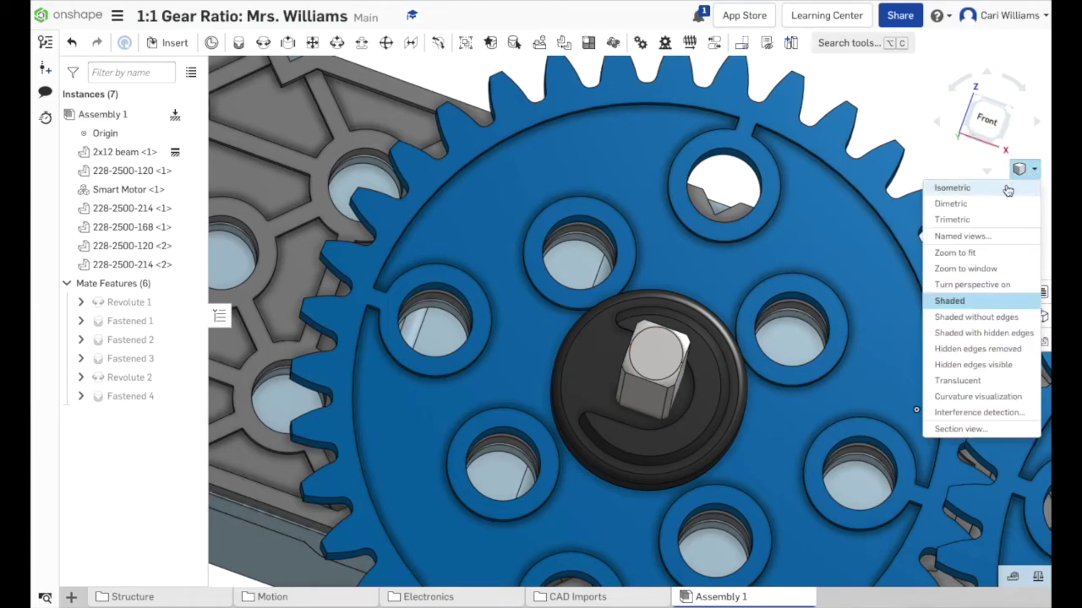
left_click(1001, 189)
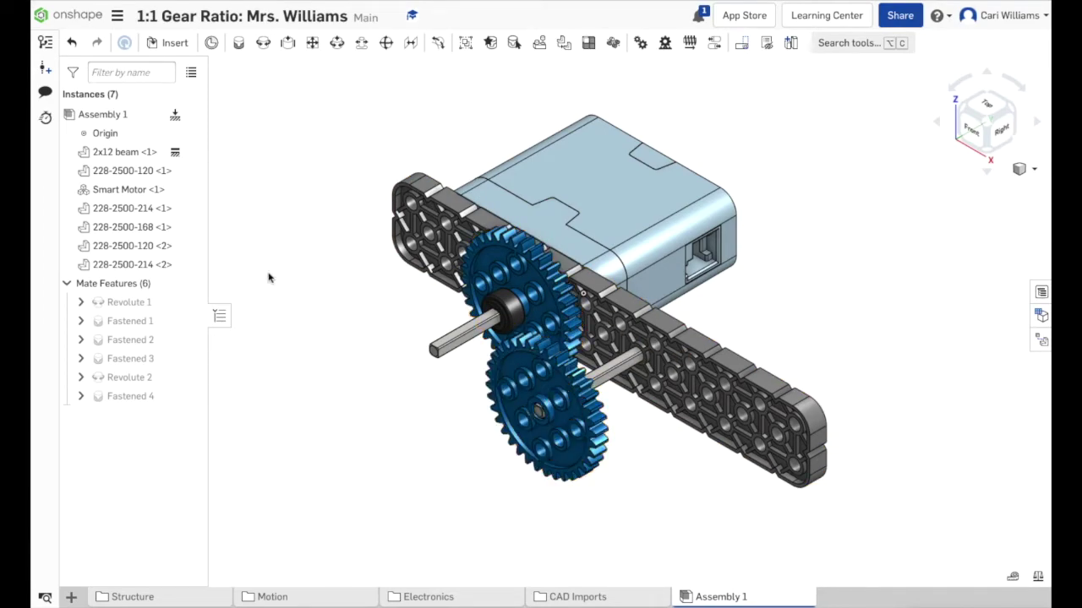
right_click(185, 397)
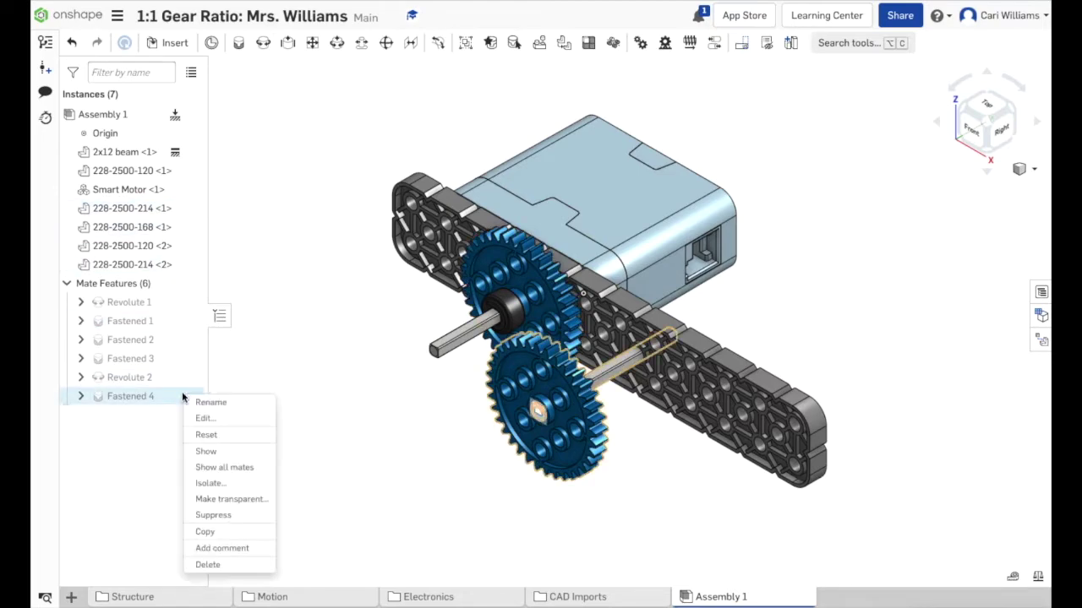
left_click(201, 417)
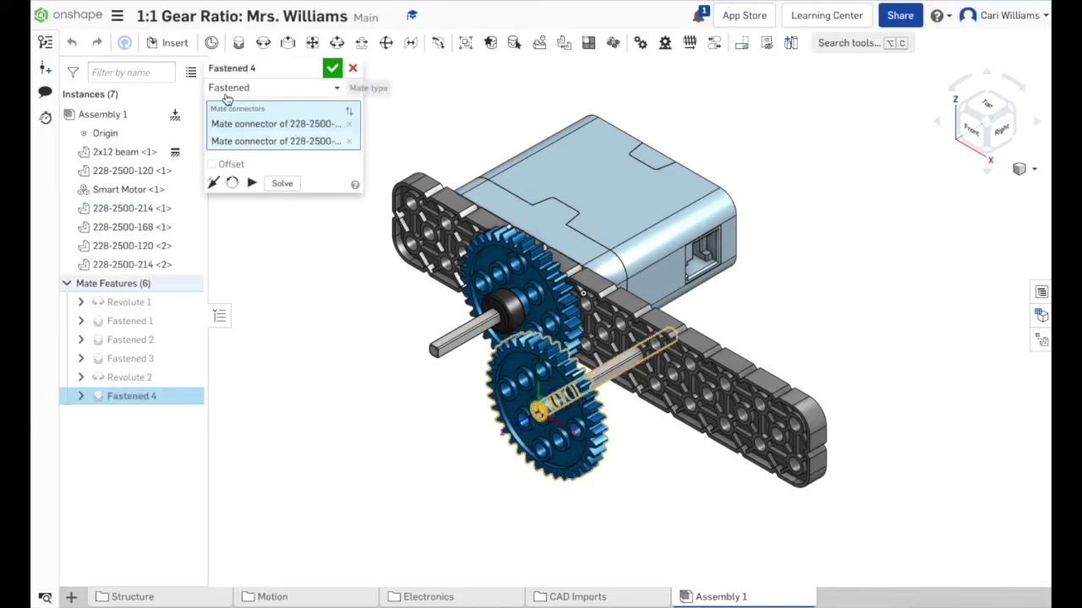
left_click(211, 164)
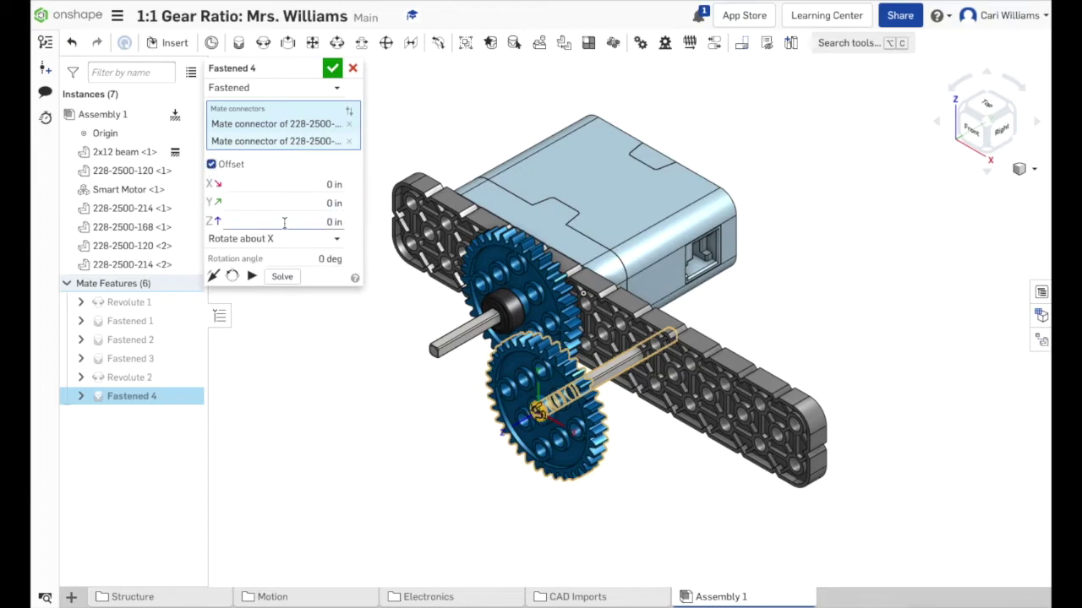
key("BackSpace")
type(".5")
key("Return")
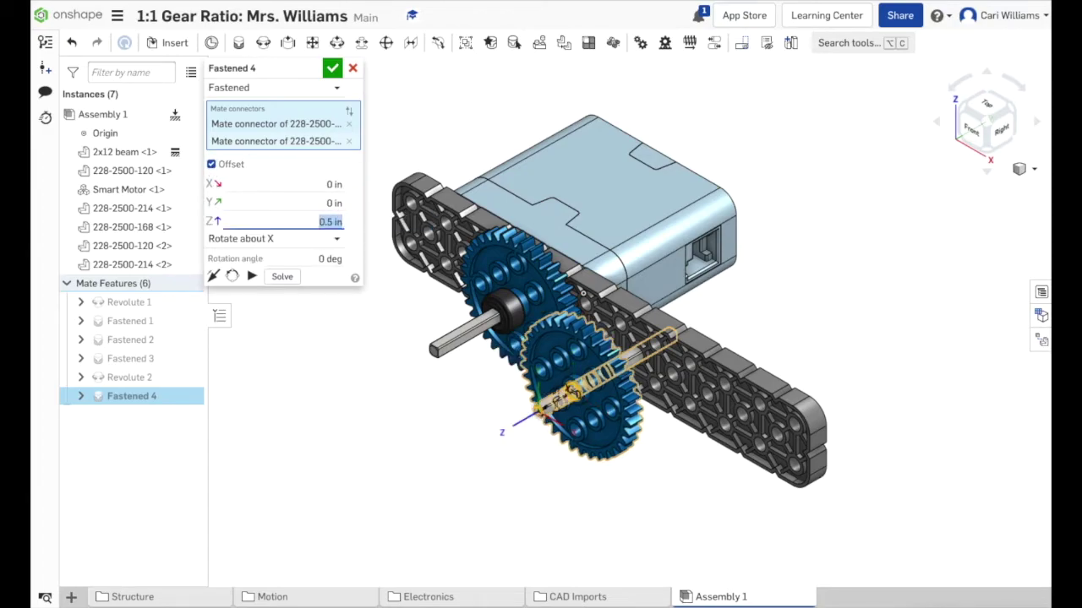
Adjust the second gear's Z offset to 1.1 in and on to 1.15 in to line it up with the first gear, and accept the mate.
left_click(327, 222)
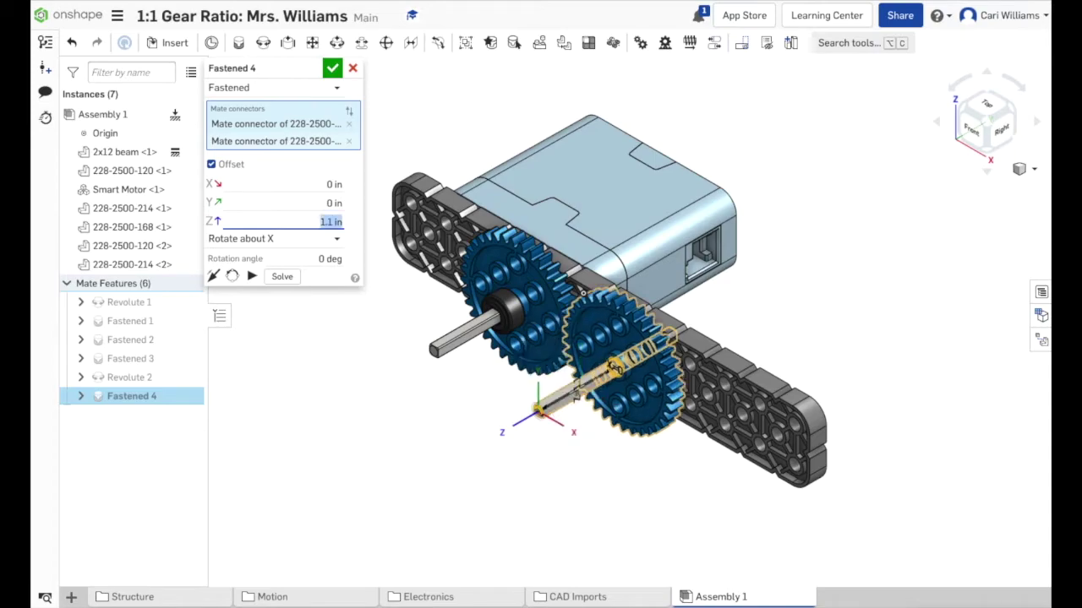
right_click_drag(700, 205, 755, 335)
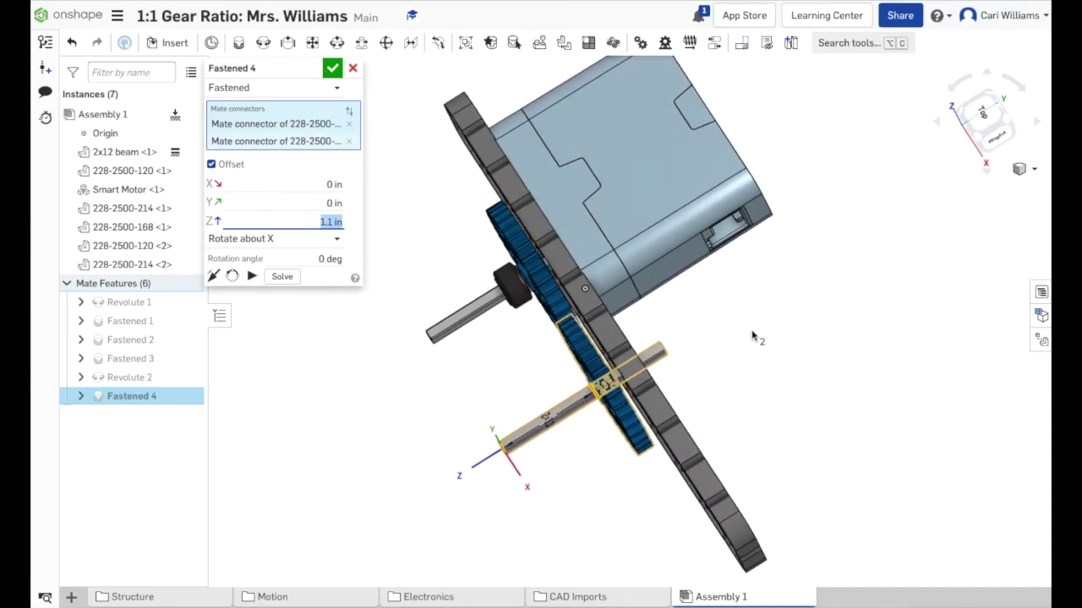
left_click(335, 223)
type("5")
key("Return")
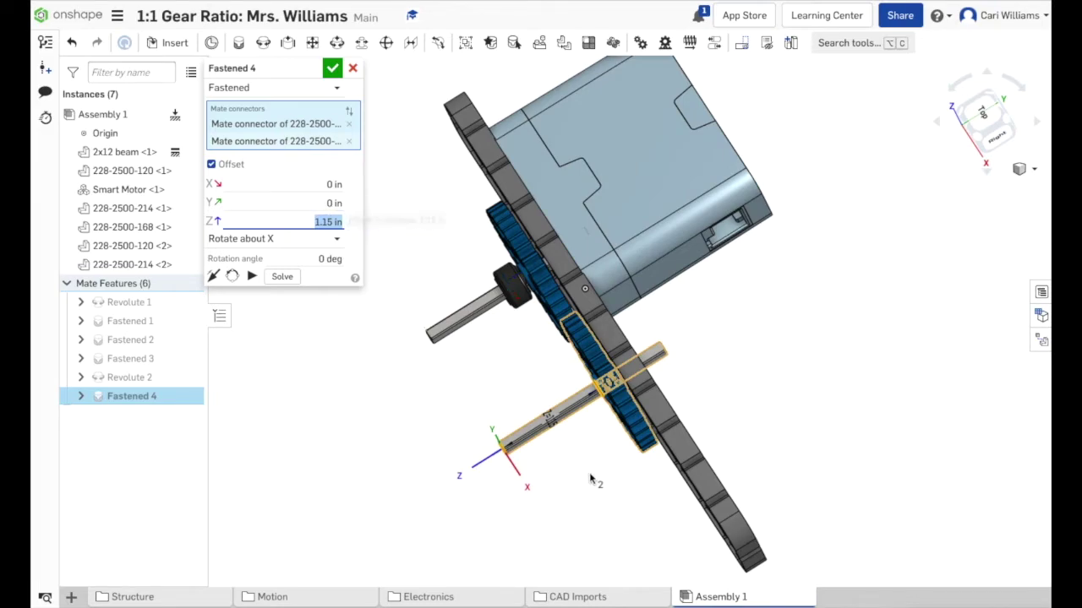
right_click_drag(592, 481, 624, 456)
key("shift+1")
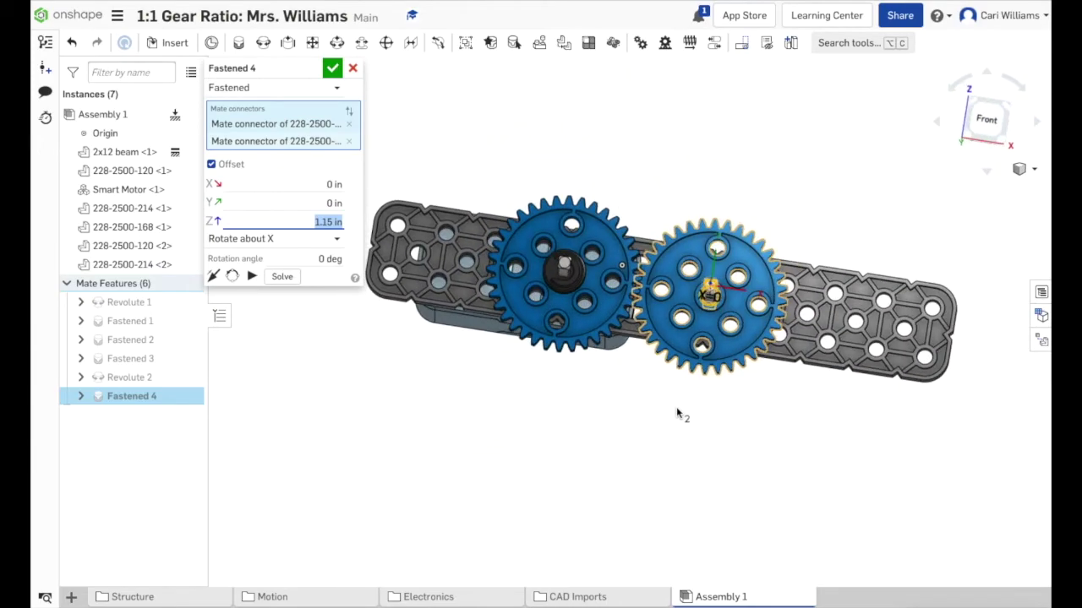
right_click_drag(678, 423, 638, 460)
key("shift+1")
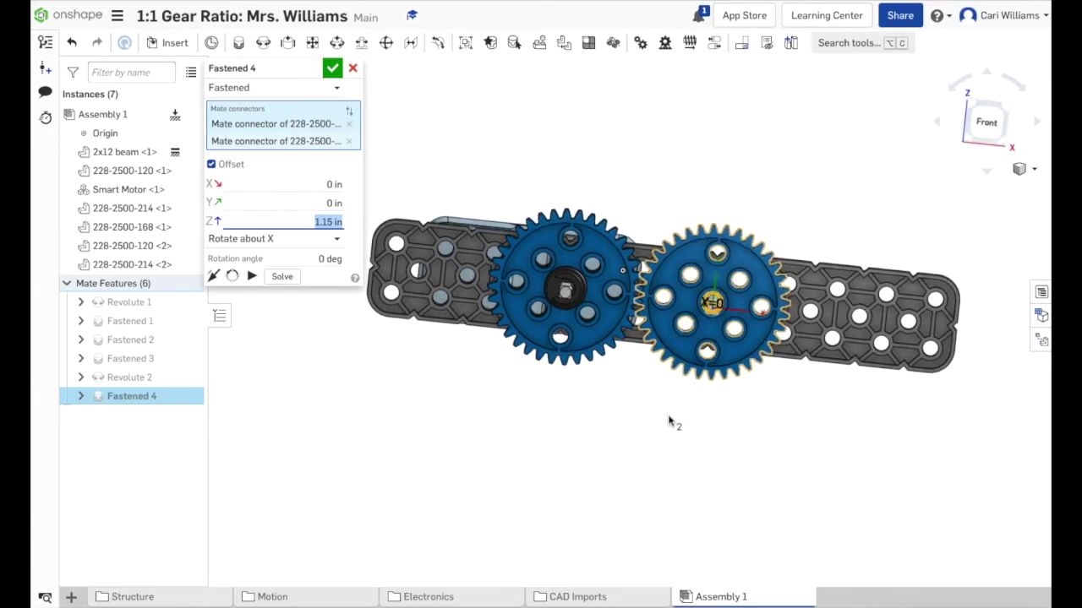
left_click(232, 279)
left_click(332, 67)
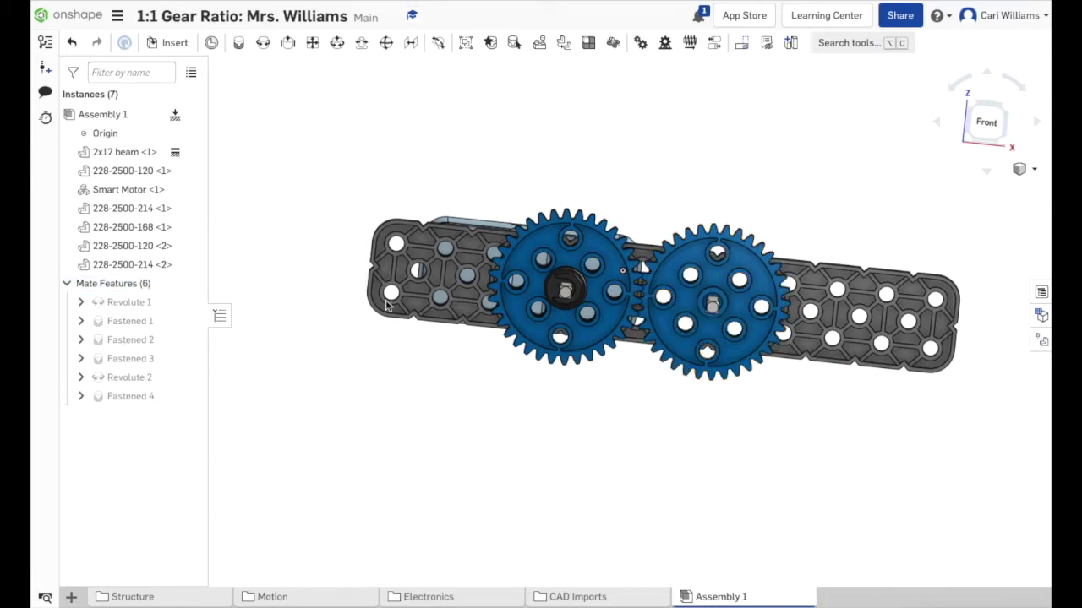
Turn the second gear slightly on its shaft so its teeth mesh with the first gear's, and inspect the fit.
left_click_drag(662, 342, 667, 359)
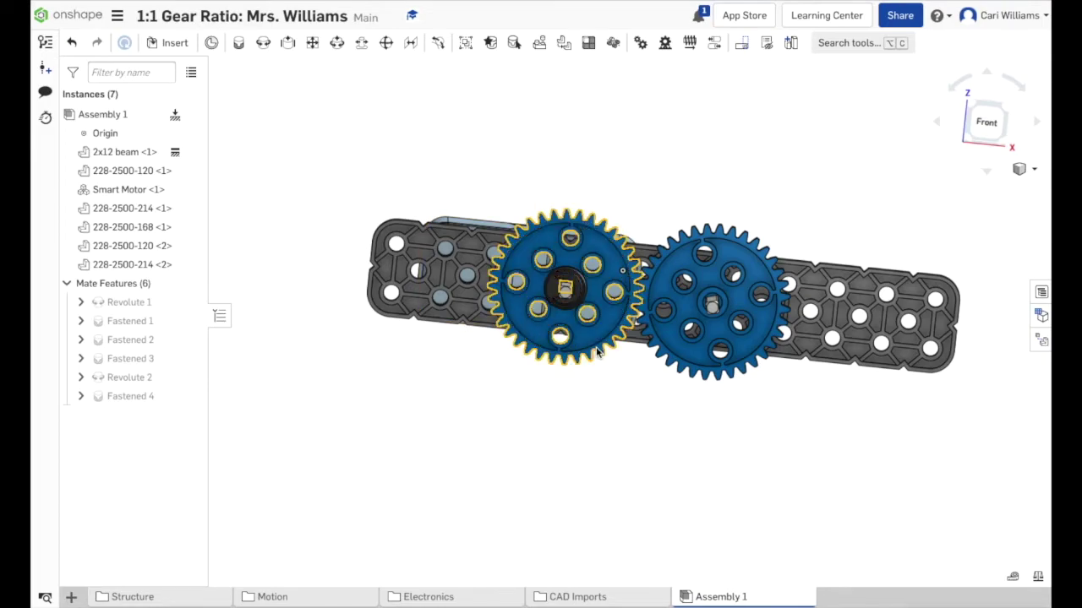
right_click_drag(640, 481, 748, 495)
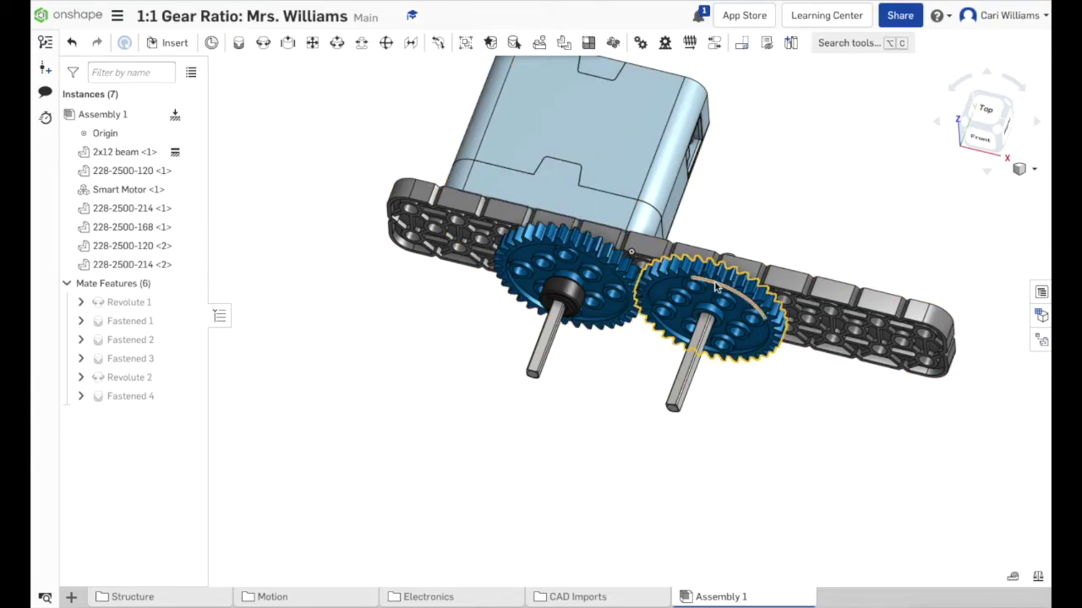
right_click_drag(800, 421, 735, 403)
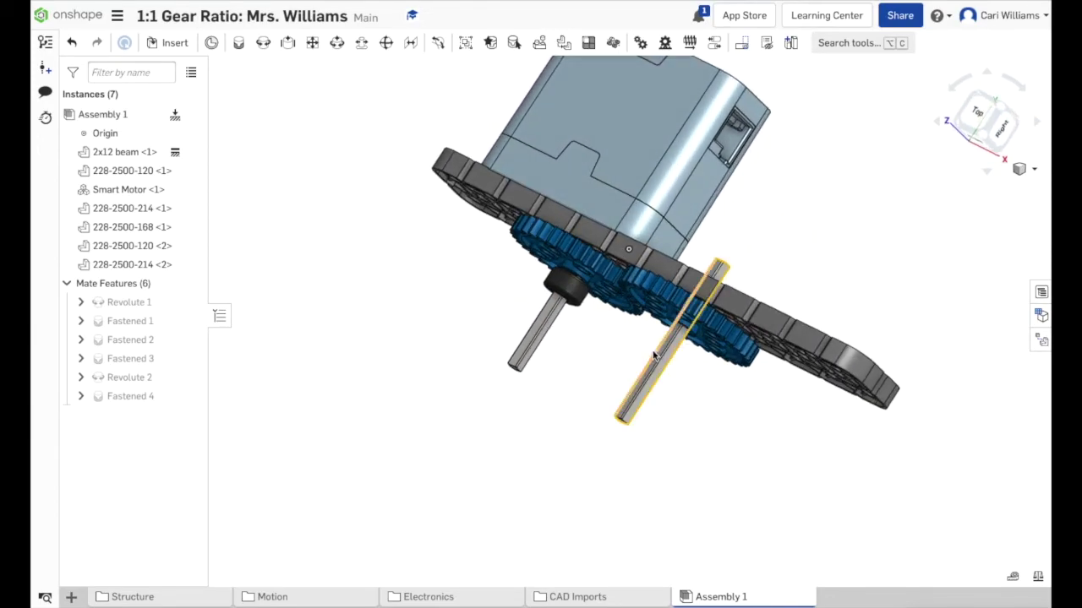
Insert two rubber shaft collars, one behind the beam and one in front of the second shaft.
left_click(175, 42)
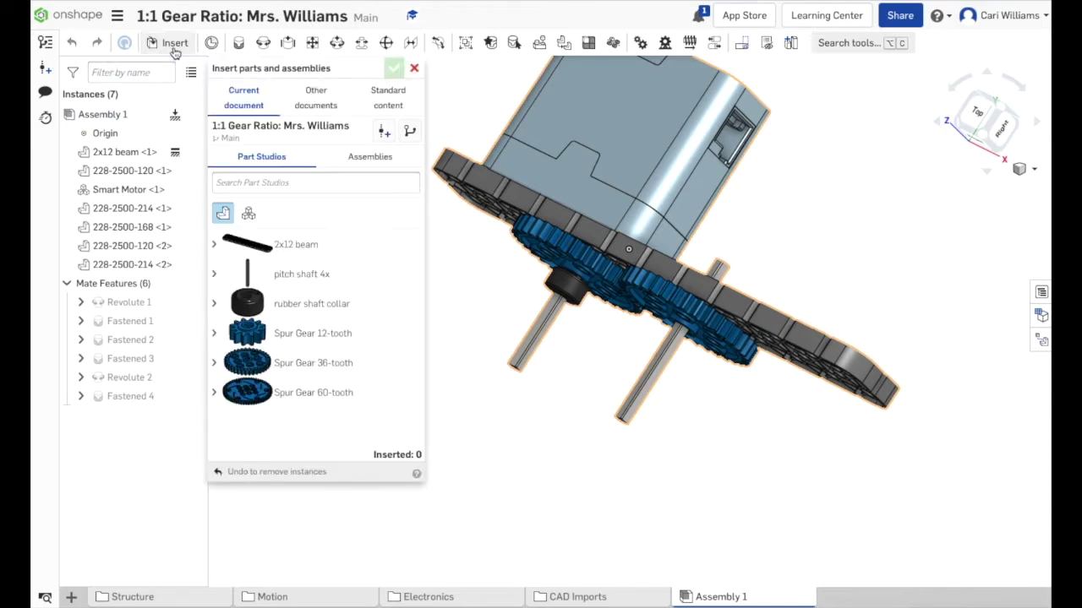
left_click(286, 310)
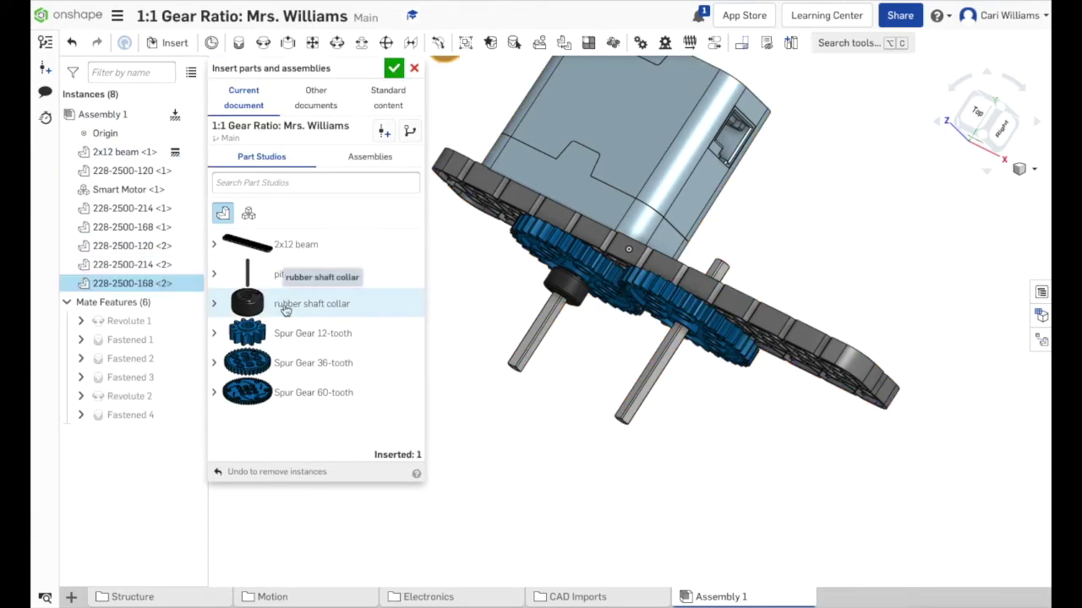
left_click(777, 239)
left_click(309, 303)
left_click(604, 487)
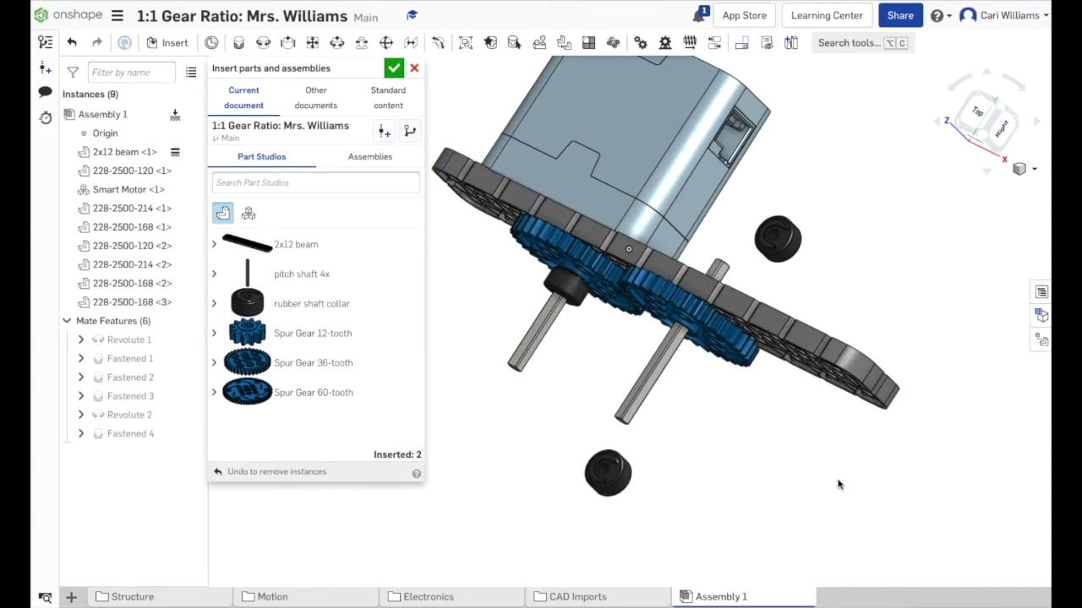
left_click(394, 67)
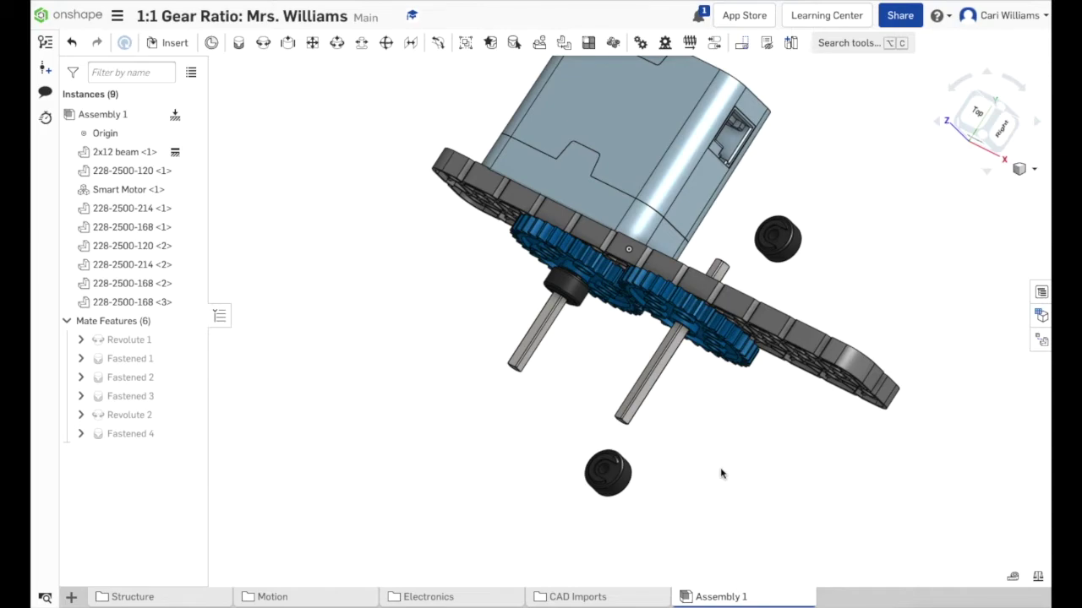
Add a fastened mate between the front end of the second shaft and the hole center of the front rubber collar.
right_click_drag(747, 468, 782, 439)
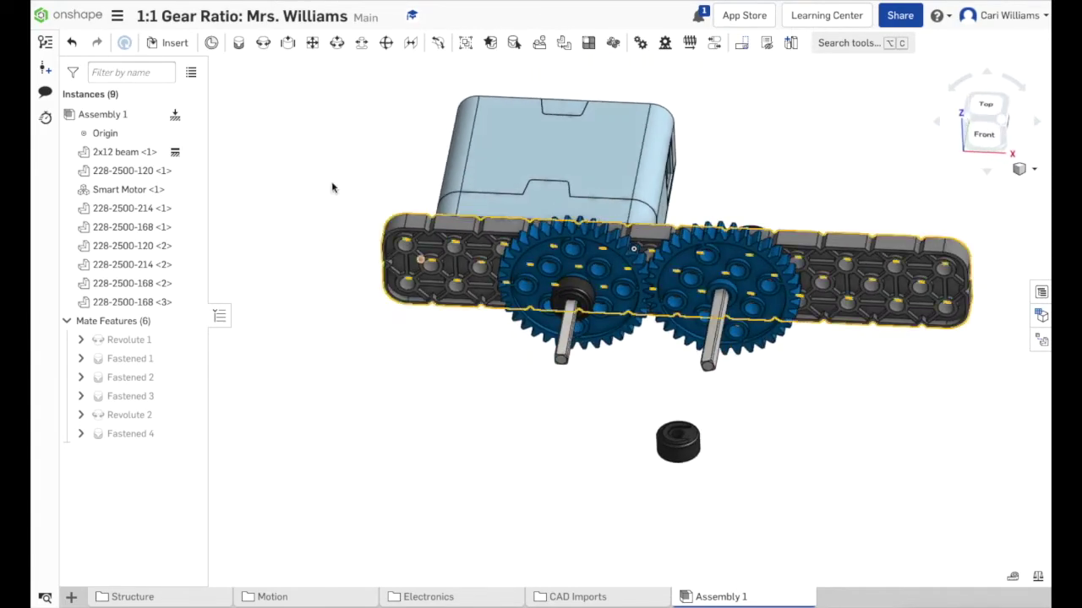
left_click(239, 43)
scroll(786, 405, "up", 5)
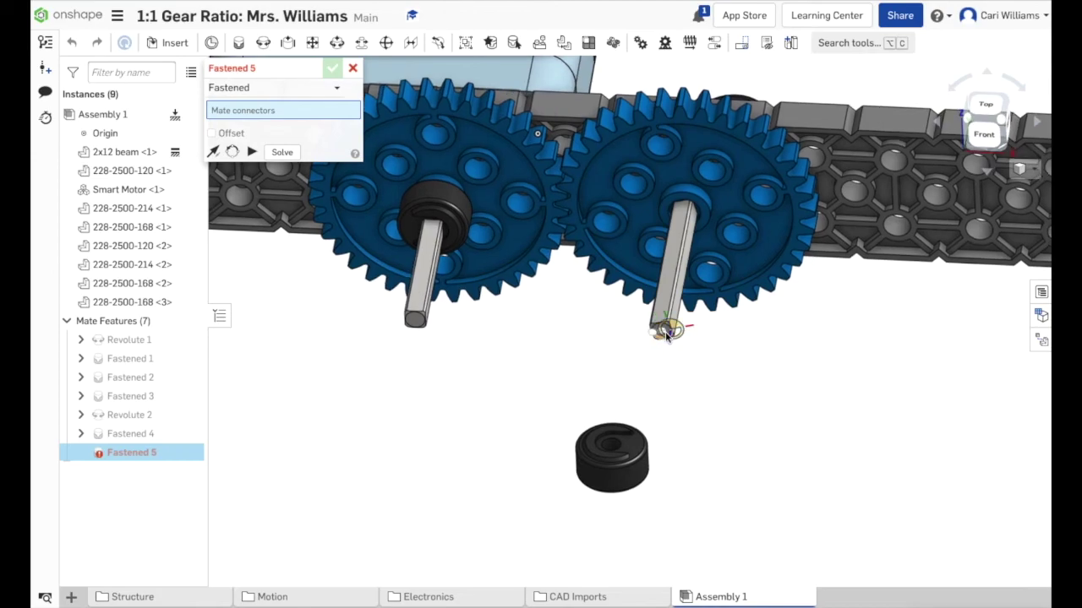
scroll(667, 334, "up", 5)
left_click(660, 354)
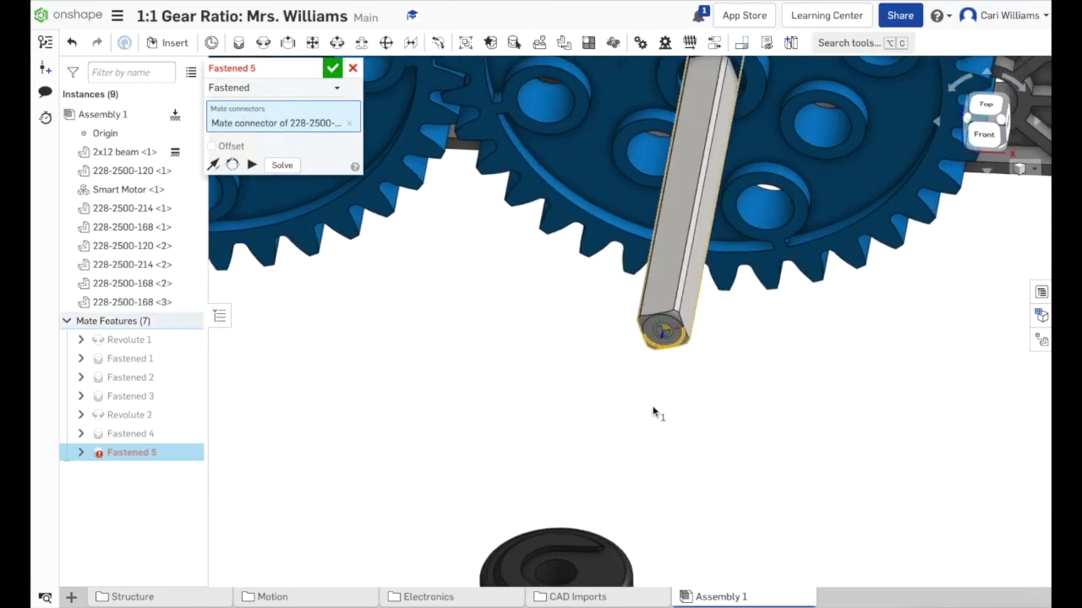
scroll(656, 440, "down", 5)
scroll(614, 505, "up", 5)
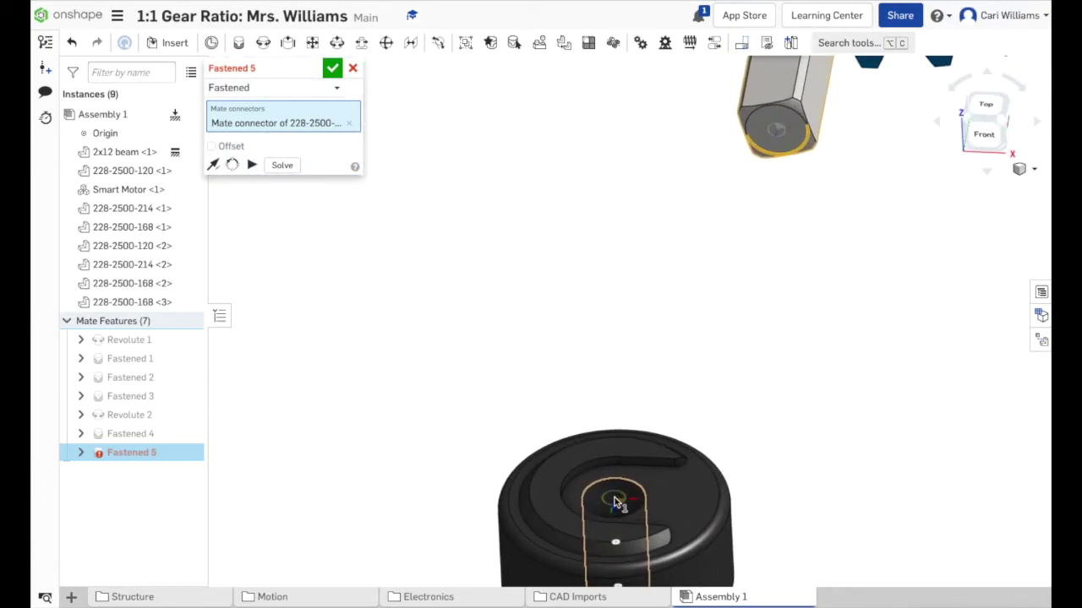
left_click(616, 505)
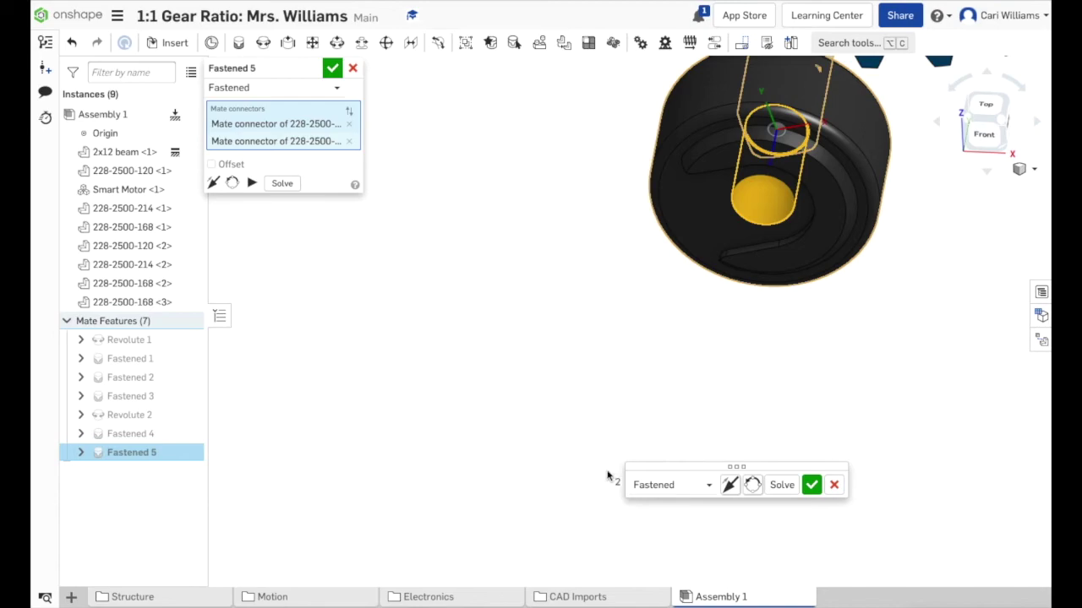
left_click(333, 67)
Edit the front collar's fastened mate on the second shaft, enable its offset and set Z to 1 in.
right_click_drag(926, 263, 900, 283)
left_click(1035, 173)
left_click(994, 187)
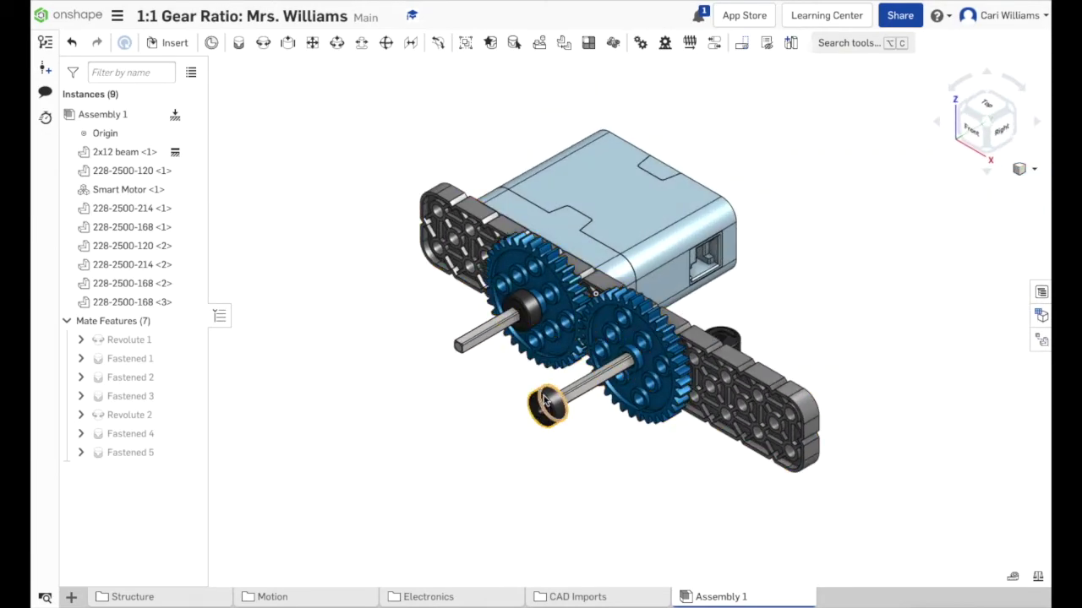
right_click(186, 453)
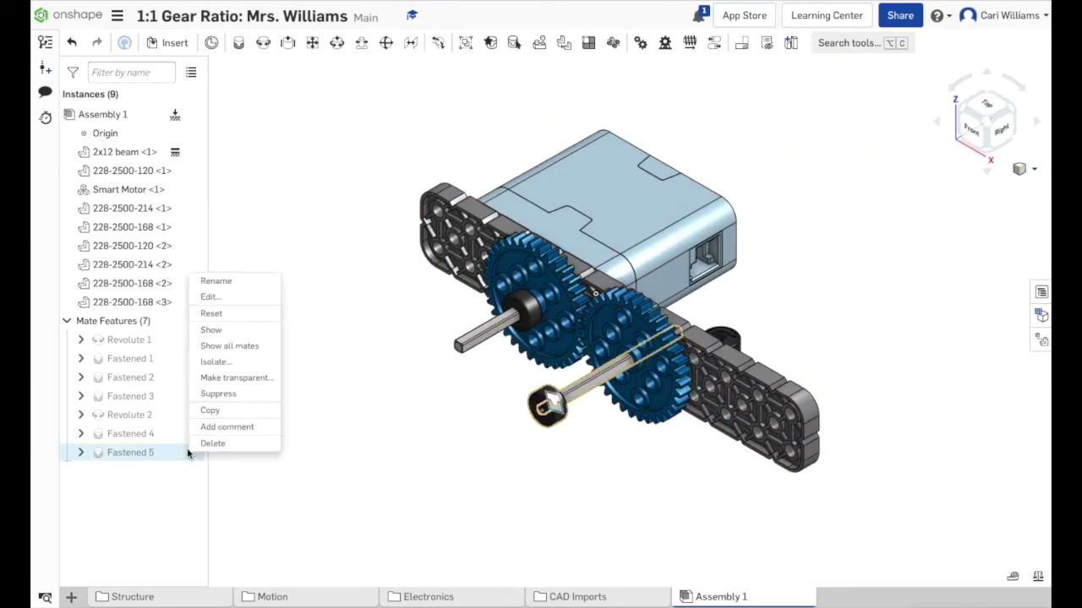
left_click(209, 296)
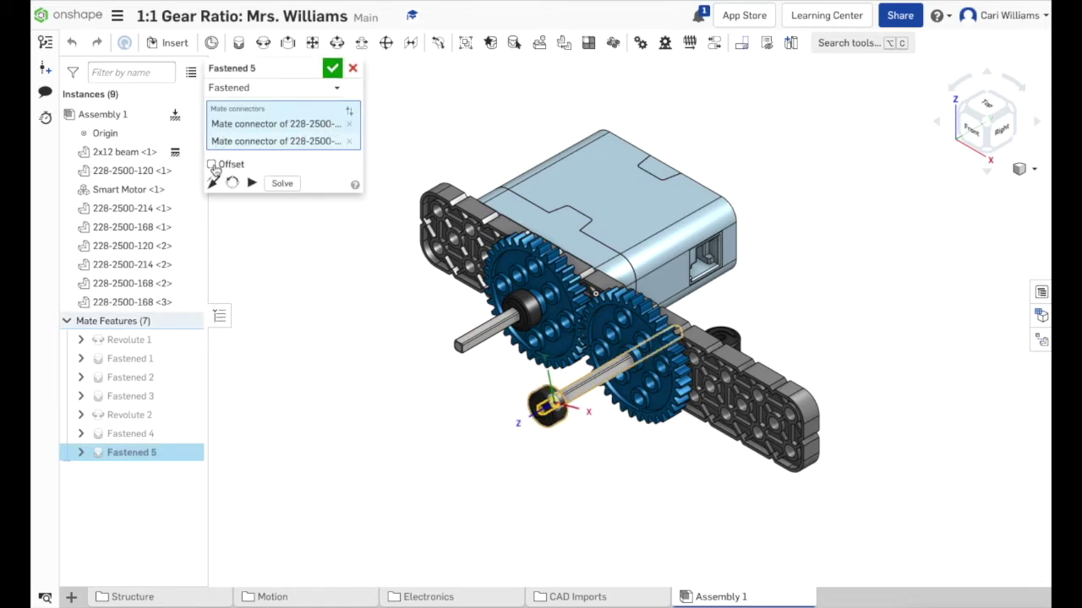
left_click(211, 164)
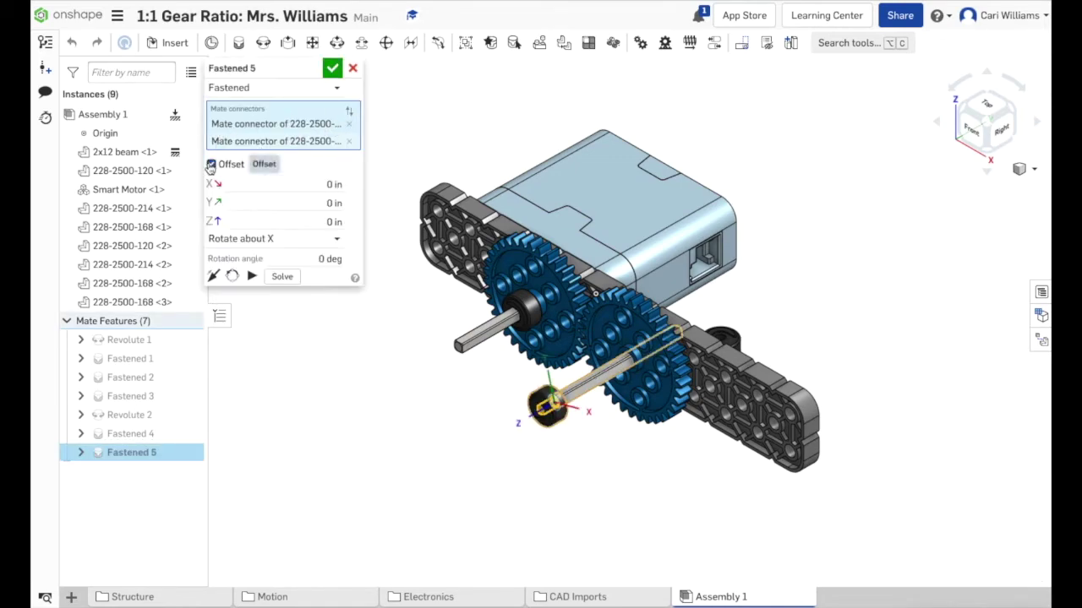
left_click(331, 221)
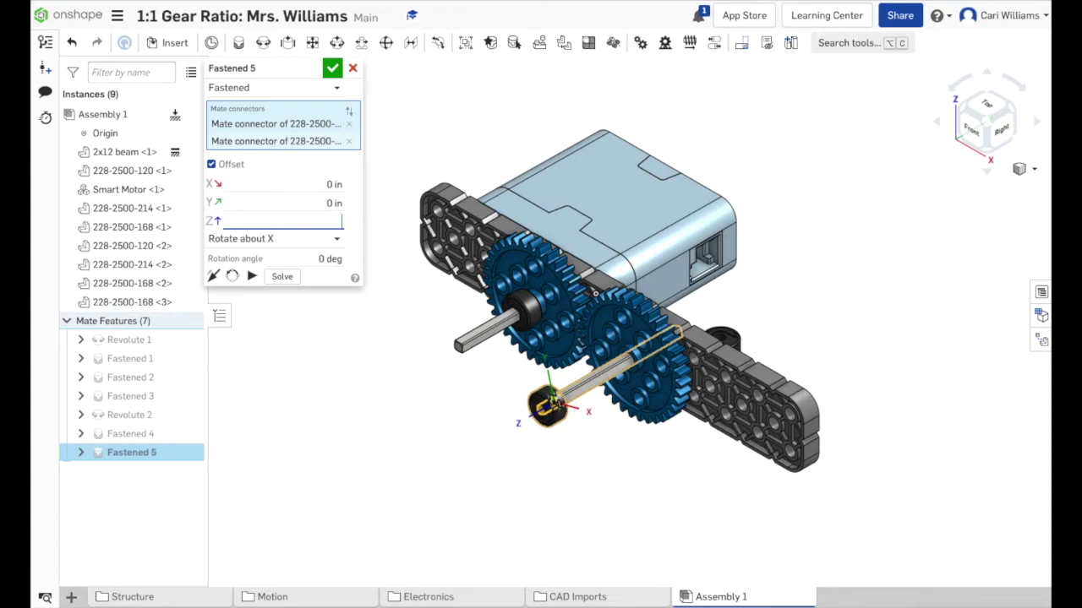
key("Return")
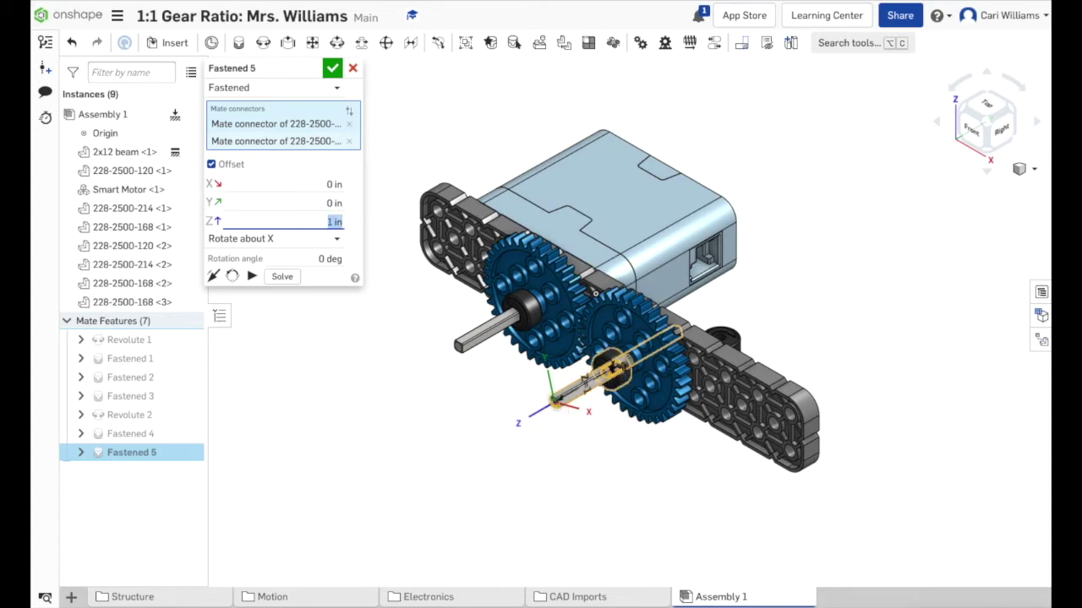
Increase the front collar mate's Z offset to 1.15 in so the collar sits closer to the second gear, and accept it.
left_click(335, 222)
type(".15")
key("Return")
right_click_drag(811, 308, 830, 338)
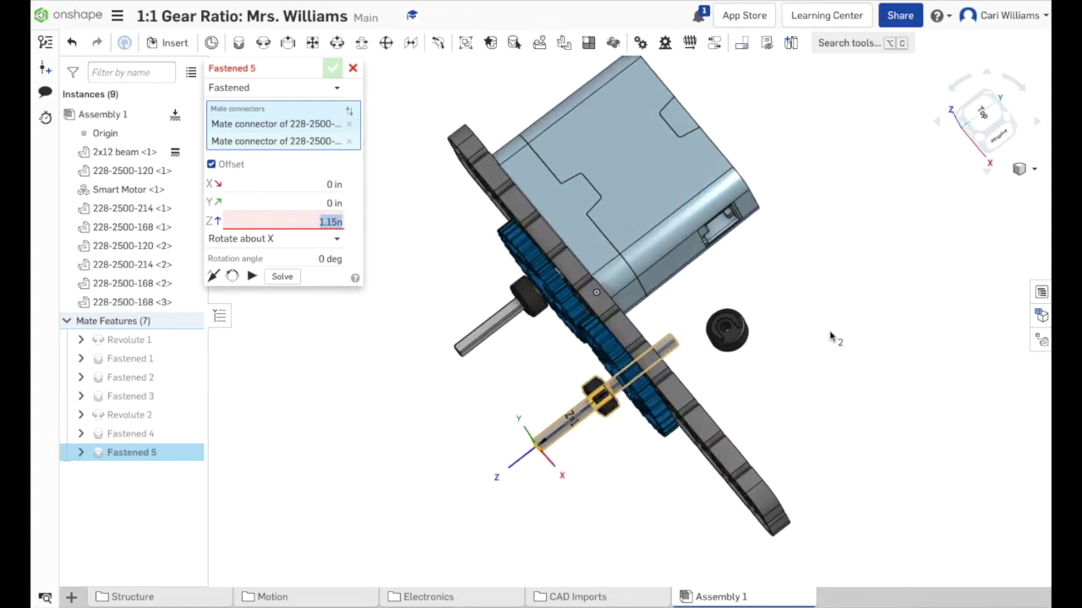
left_click(335, 224)
type("i")
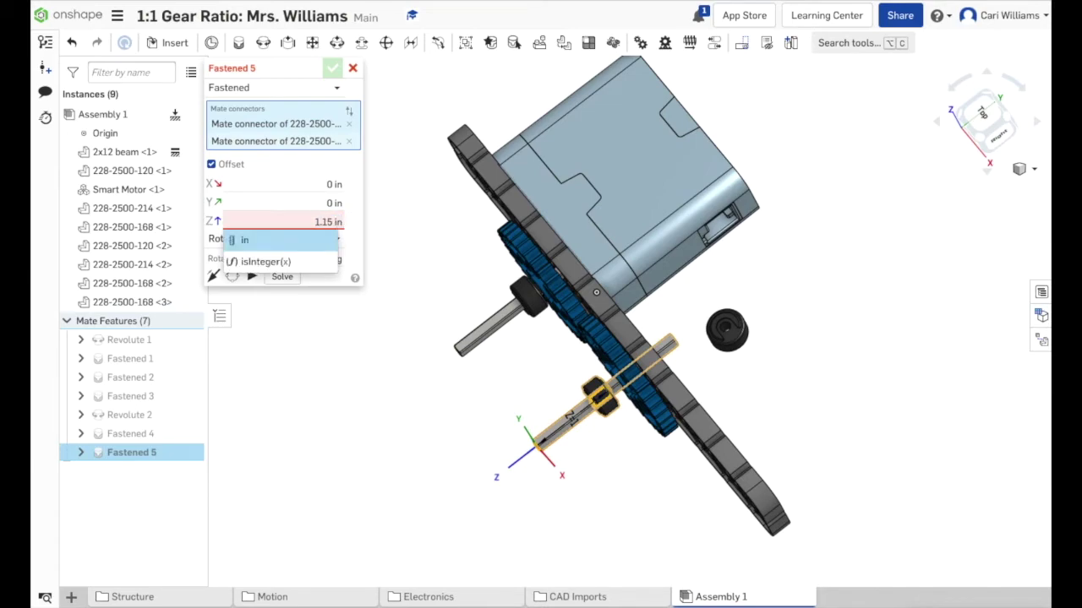
key("Return")
key("BackSpace")
left_click(267, 242)
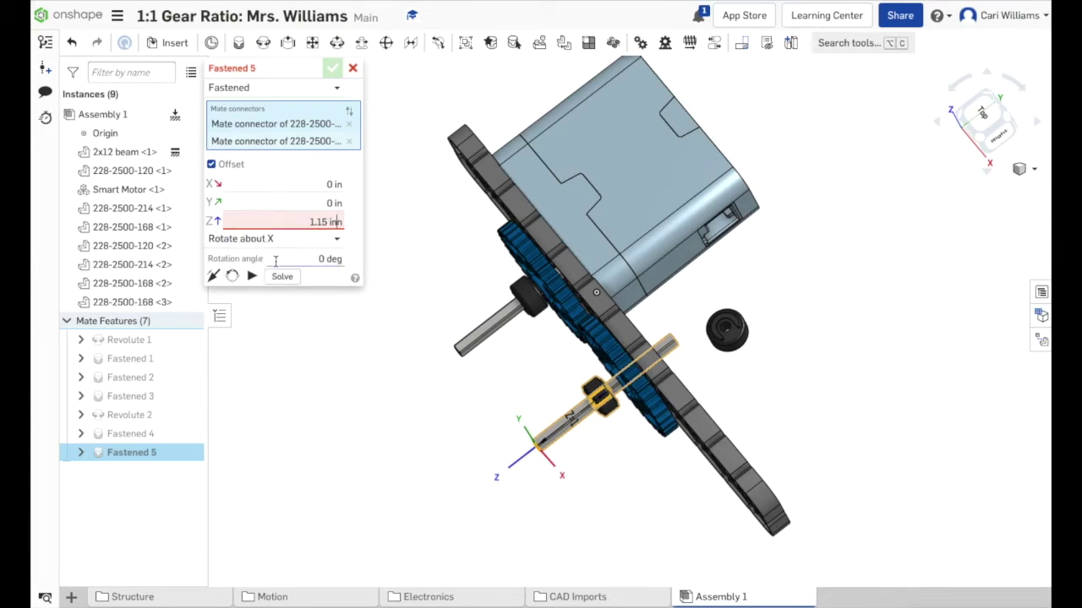
key("BackSpace")
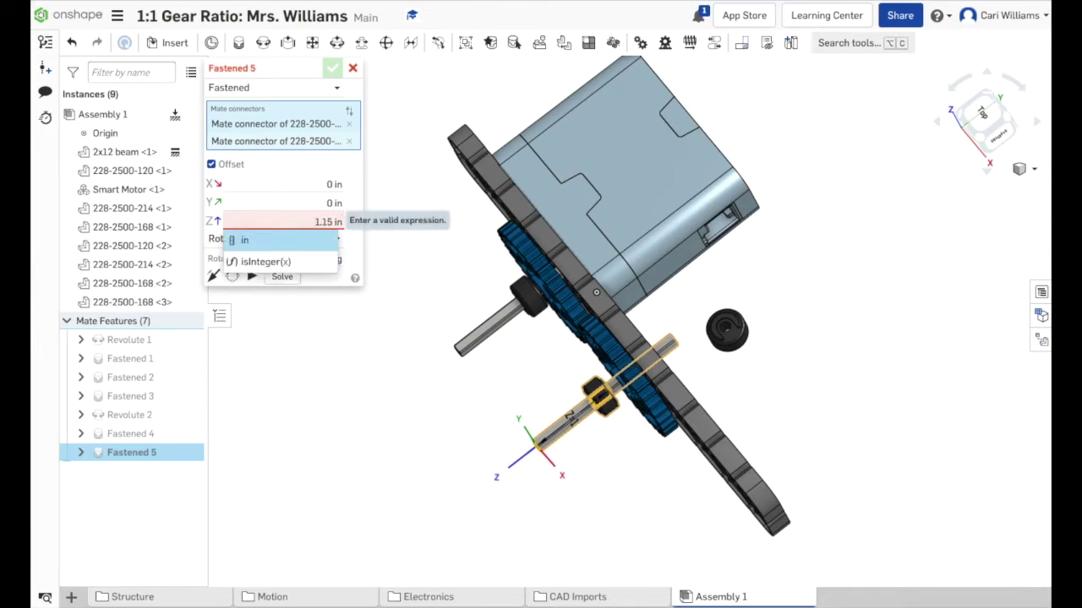
left_click(361, 391)
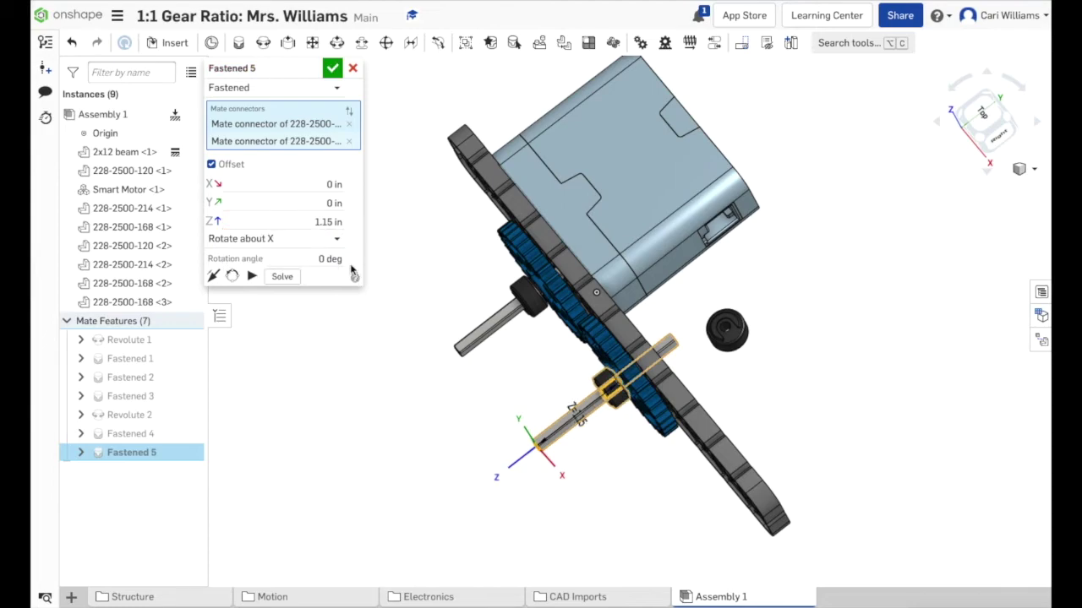
mouse_move(618, 440)
right_mouse_down()
mouse_move(614, 454)
mouse_move(632, 437)
right_mouse_up()
left_click(332, 68)
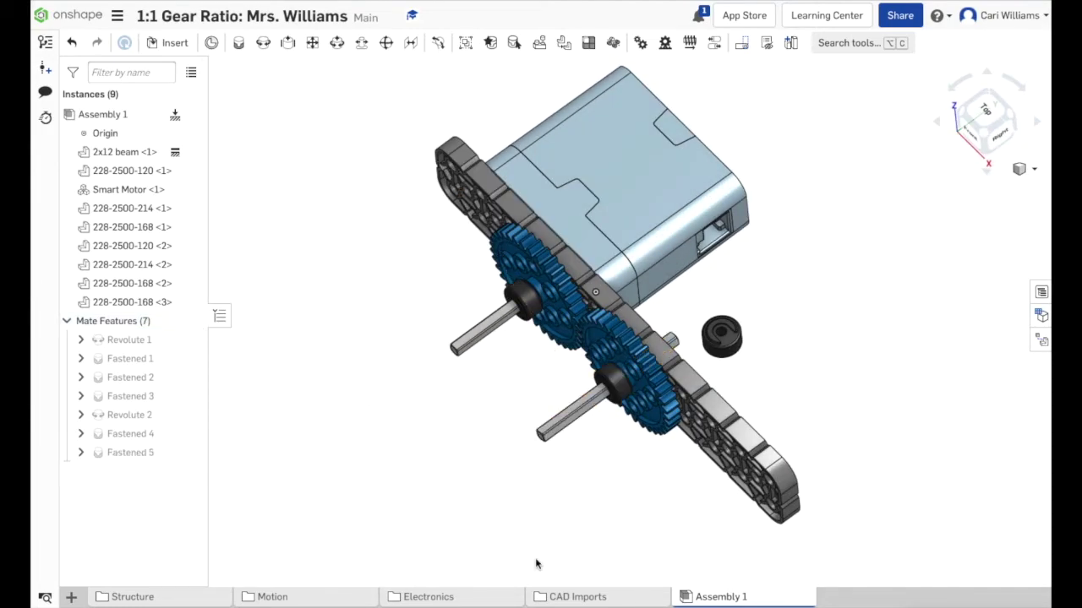
Add a fastened mate between the rear end of the second shaft and the hole center of the remaining rubber collar.
right_click_drag(811, 380, 768, 415)
left_click(239, 43)
scroll(678, 362, "up", 10)
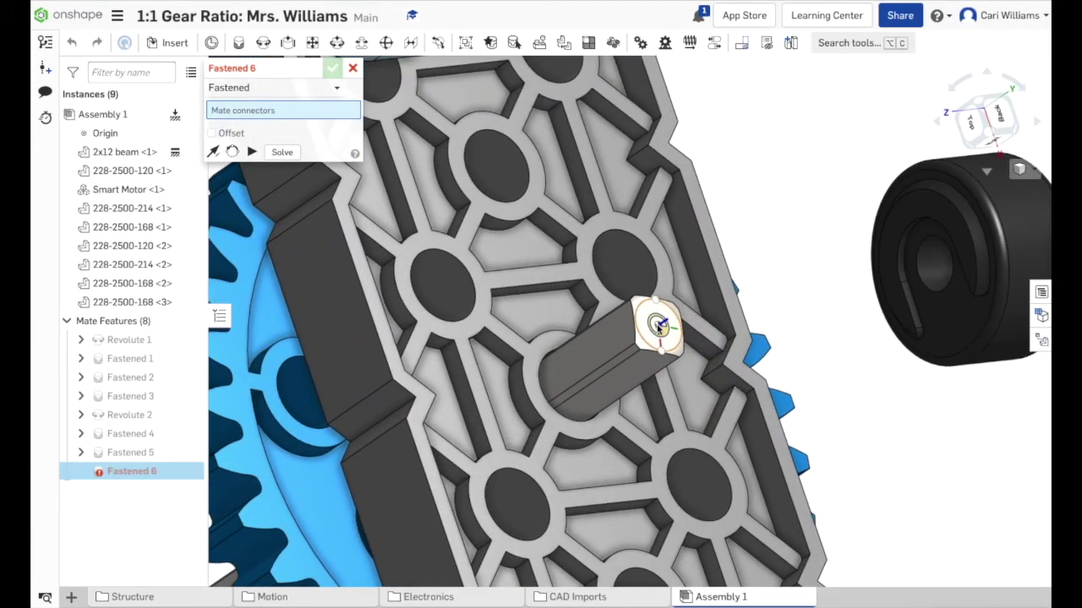
left_click(660, 326)
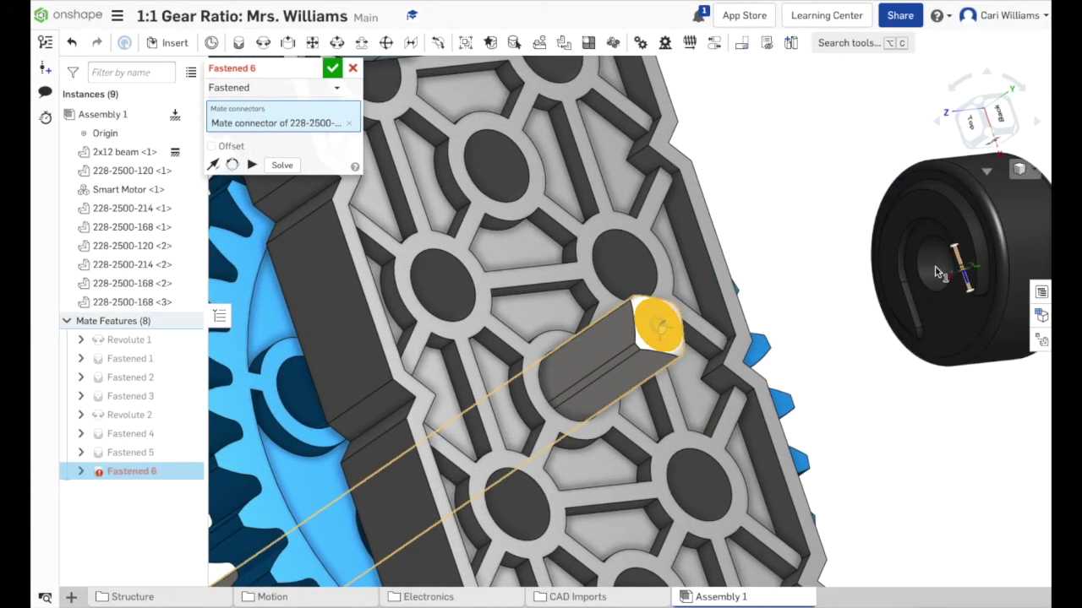
scroll(937, 273, "up", 4)
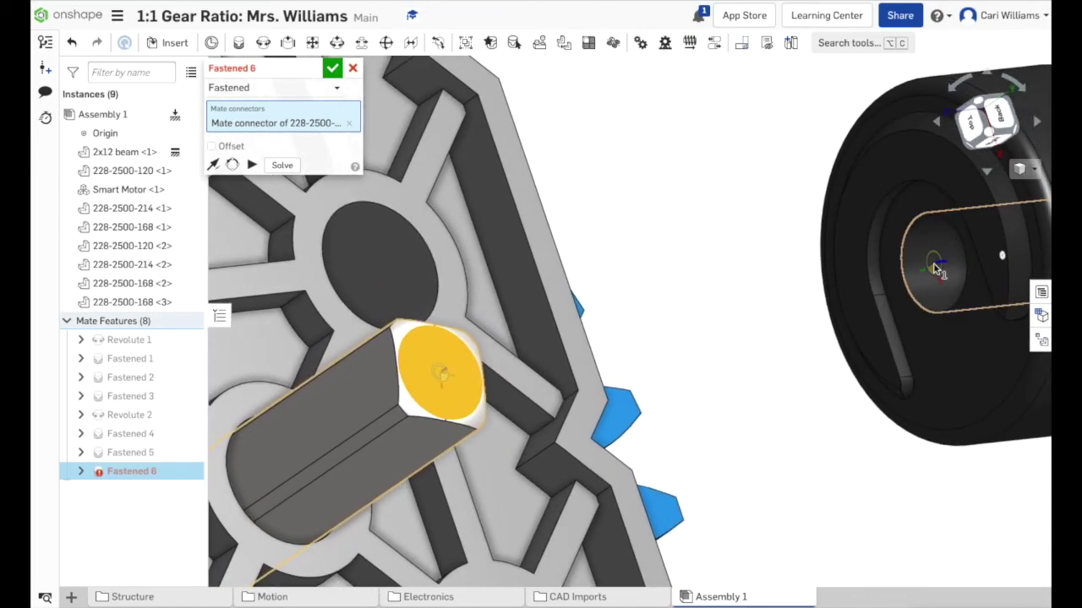
left_click(934, 267)
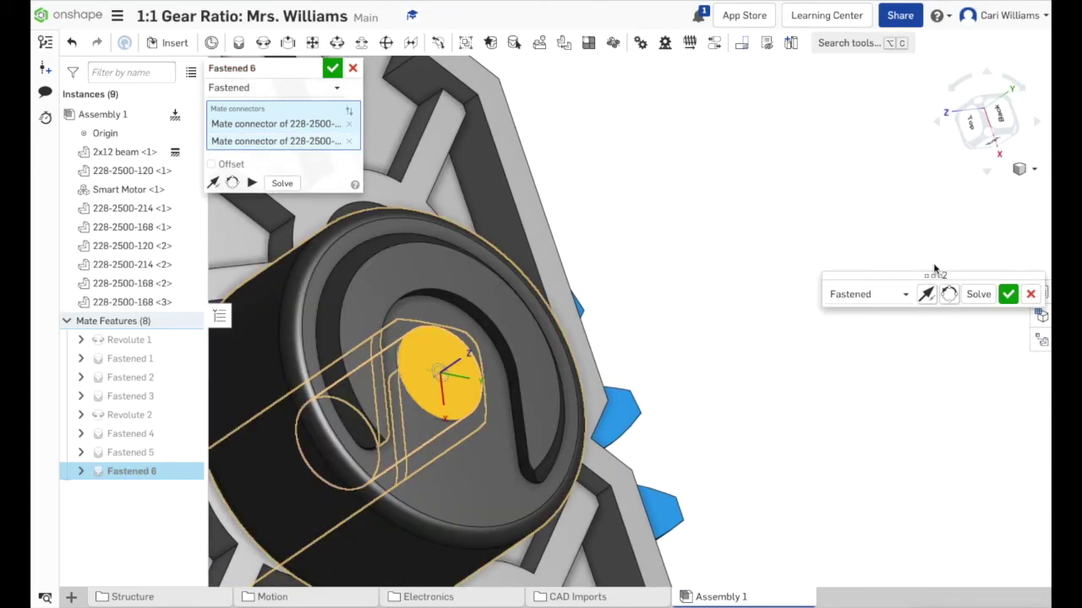
left_click(333, 69)
Edit the rear collar's fastened mate to enable its offset, set Z to 0.1 in, and accept it.
right_click_drag(760, 322, 700, 343)
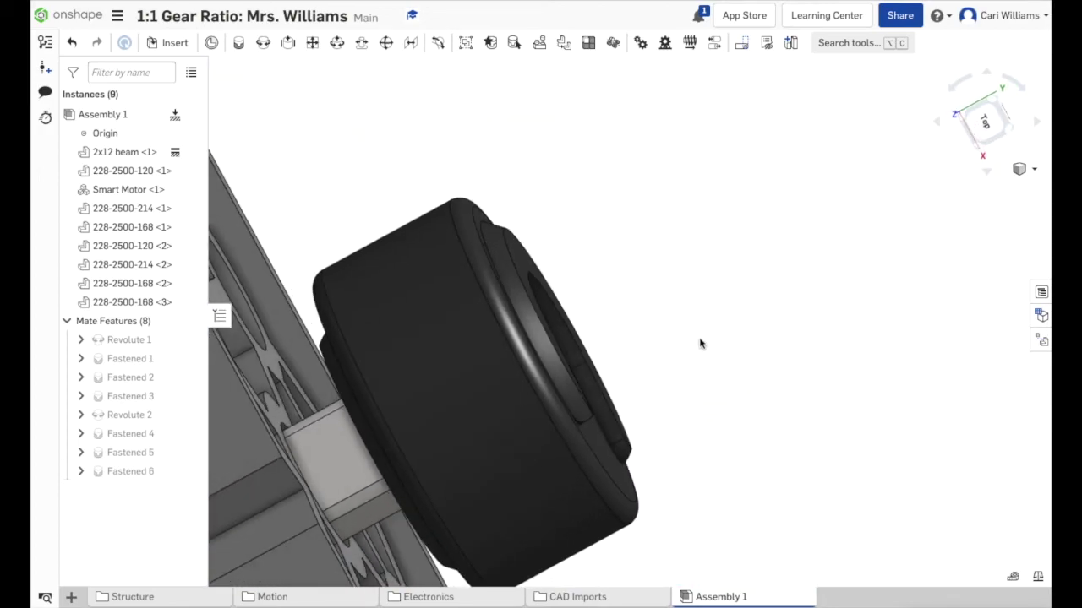
right_click(175, 471)
left_click(212, 316)
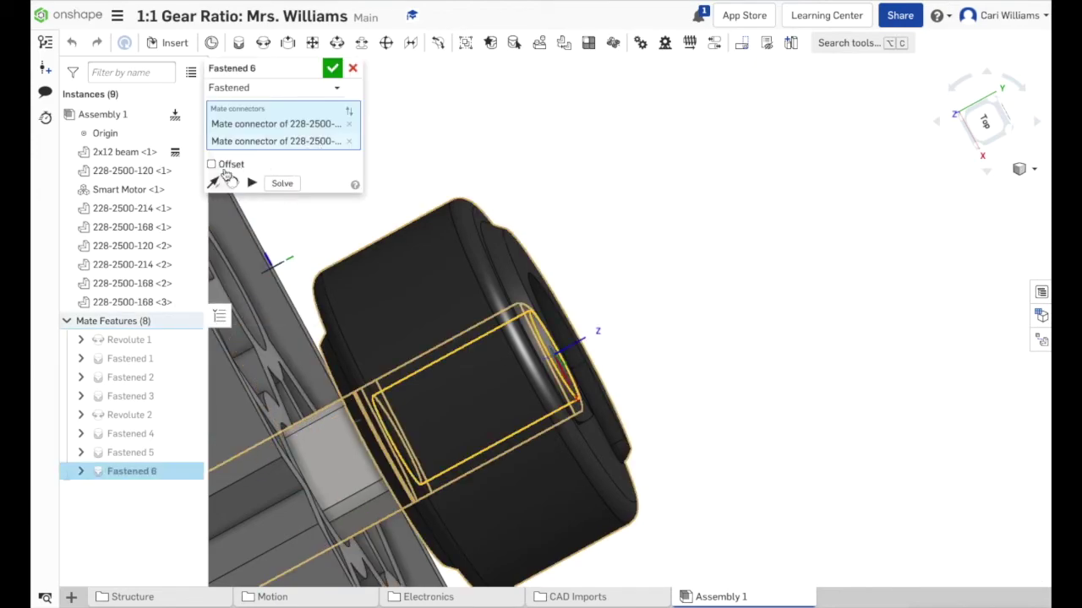
left_click(212, 165)
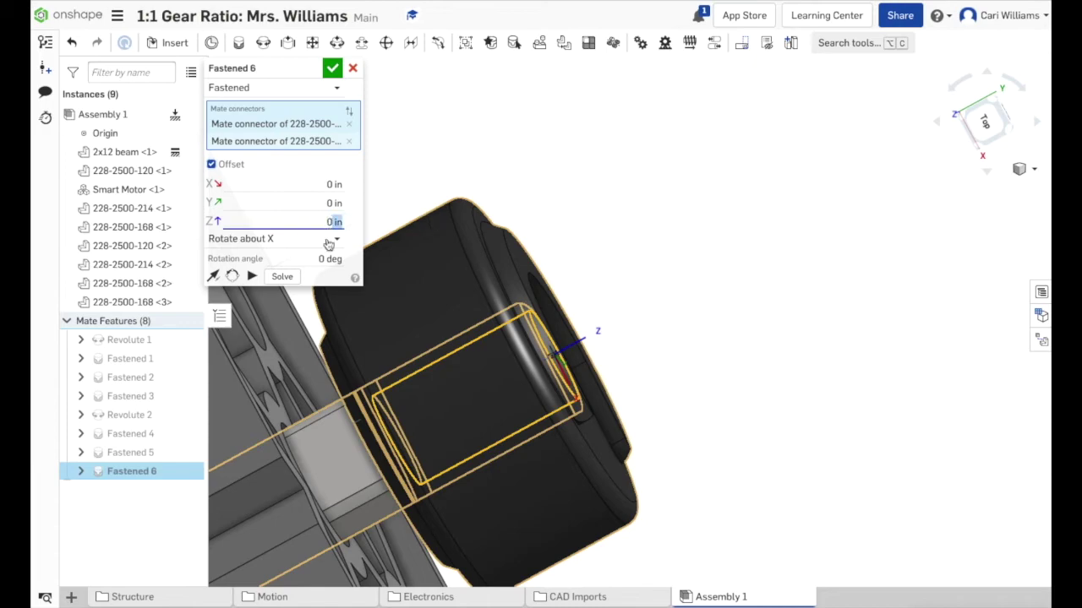
type("0")
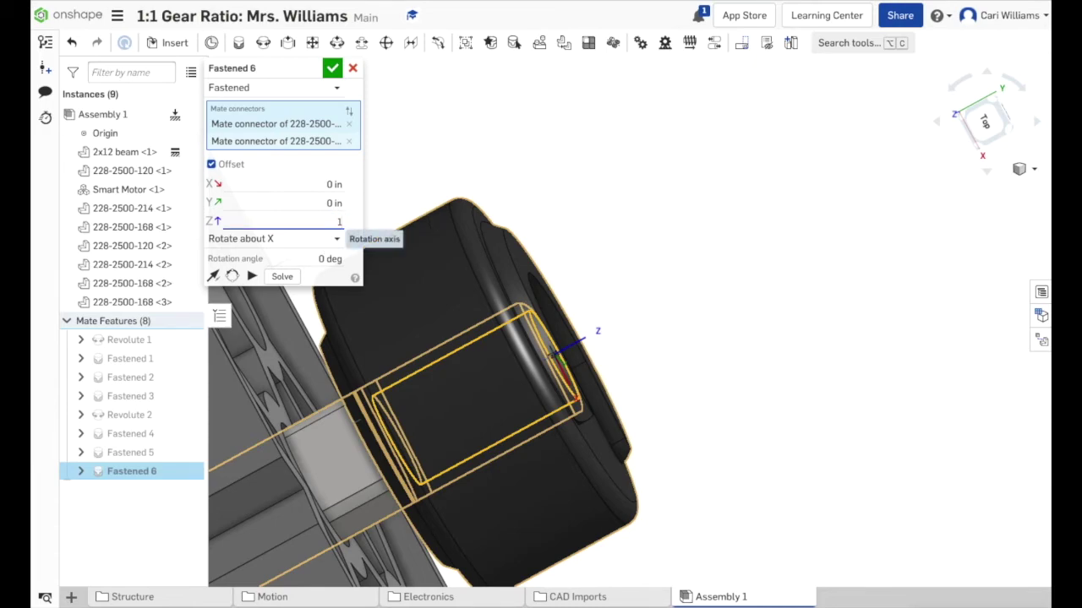
key("Return")
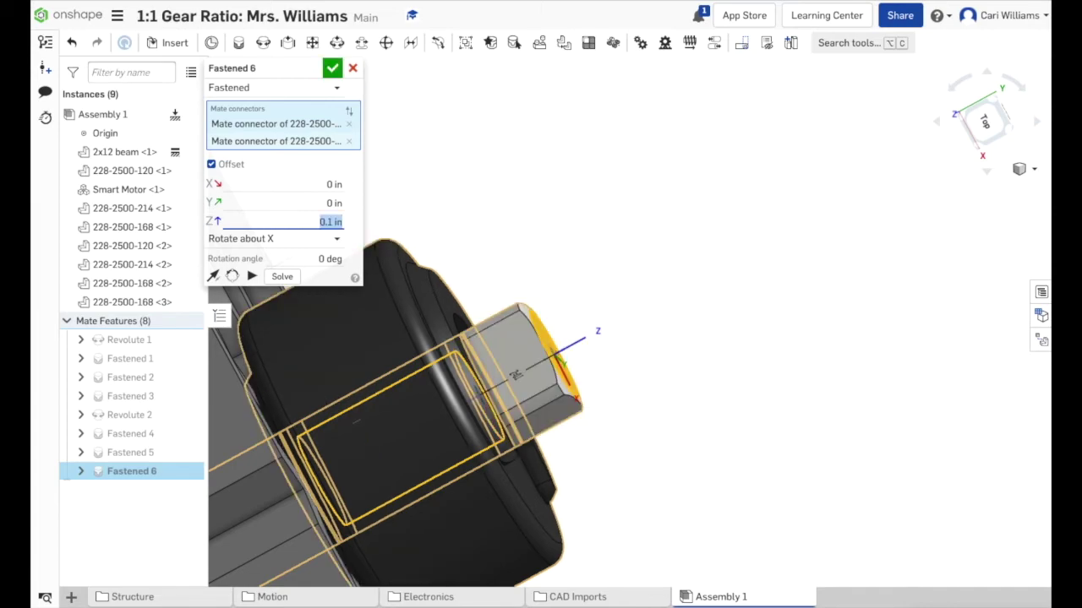
left_click(332, 69)
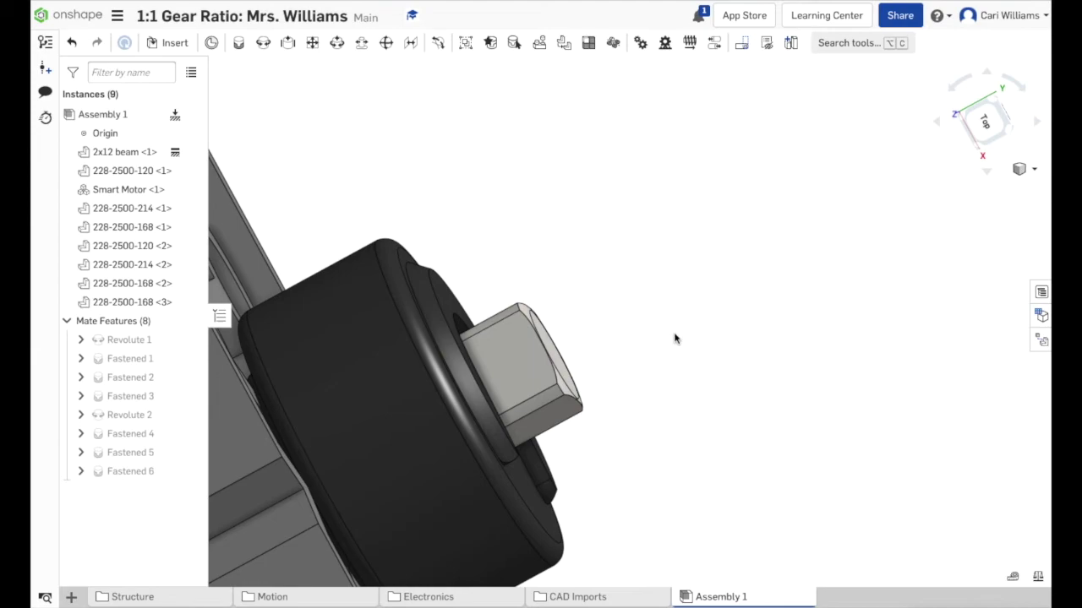
Animate the first shaft's Revolute 1 mate from 0 to 360 degrees to check how the gears move, and close the animation.
left_click(1023, 169)
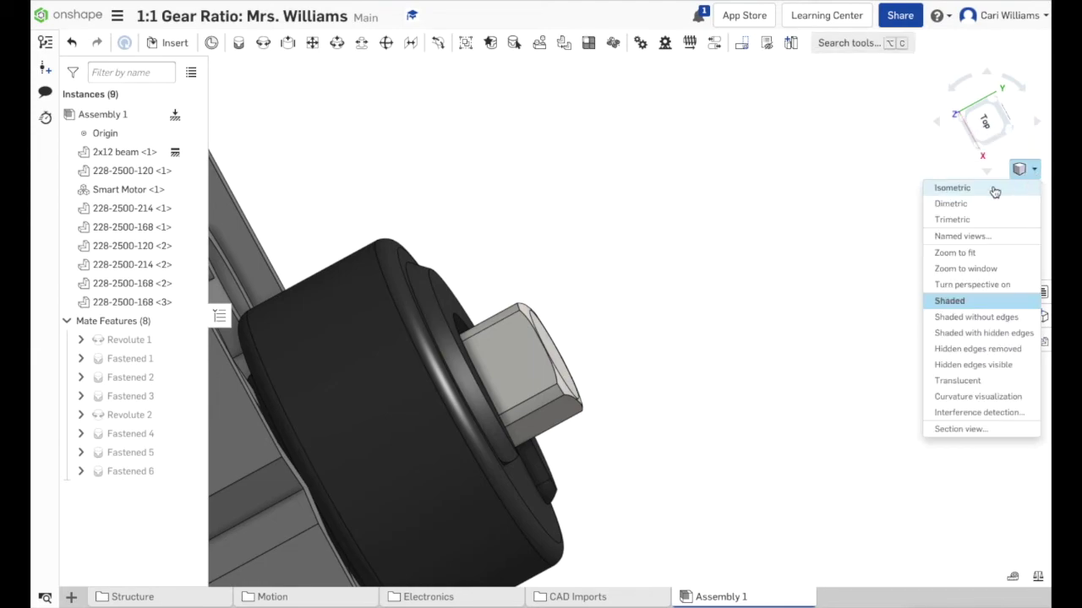
left_click(994, 191)
right_click_drag(982, 227, 972, 263)
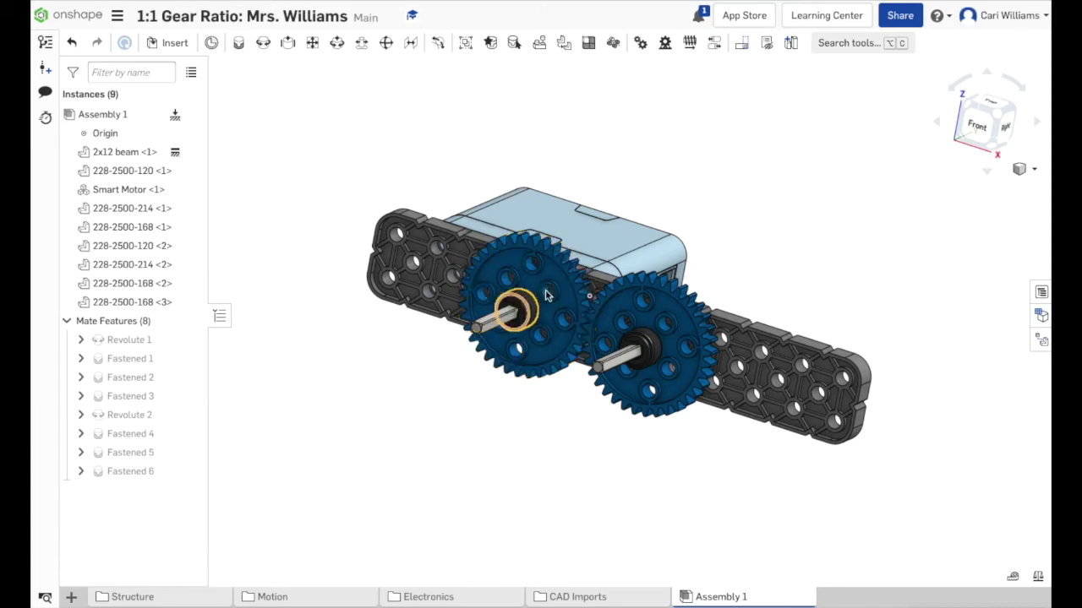
mouse_move(119, 346)
right_click(153, 344)
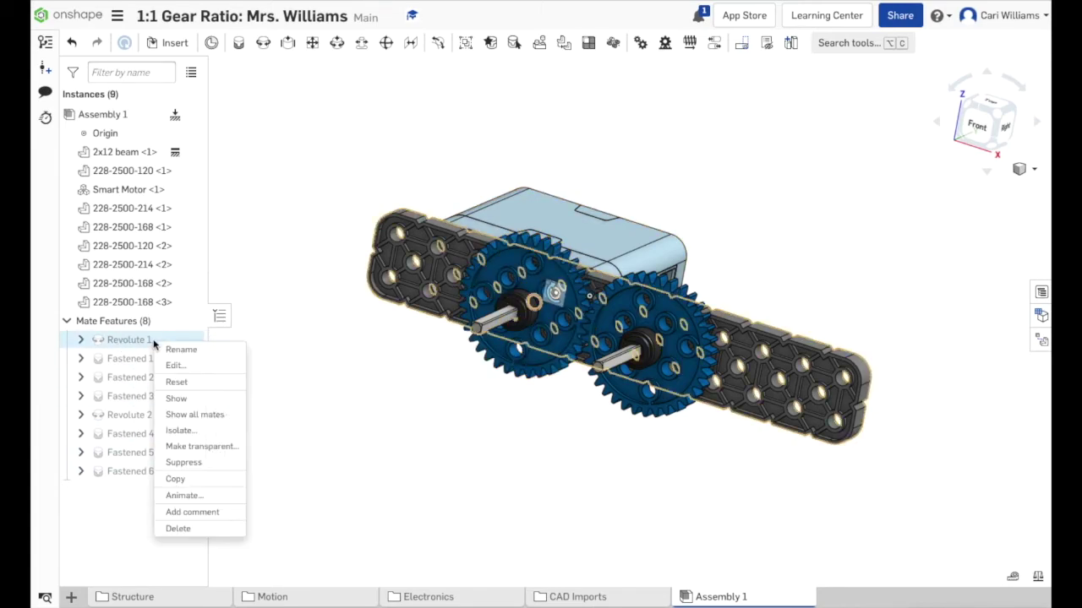
left_click(183, 496)
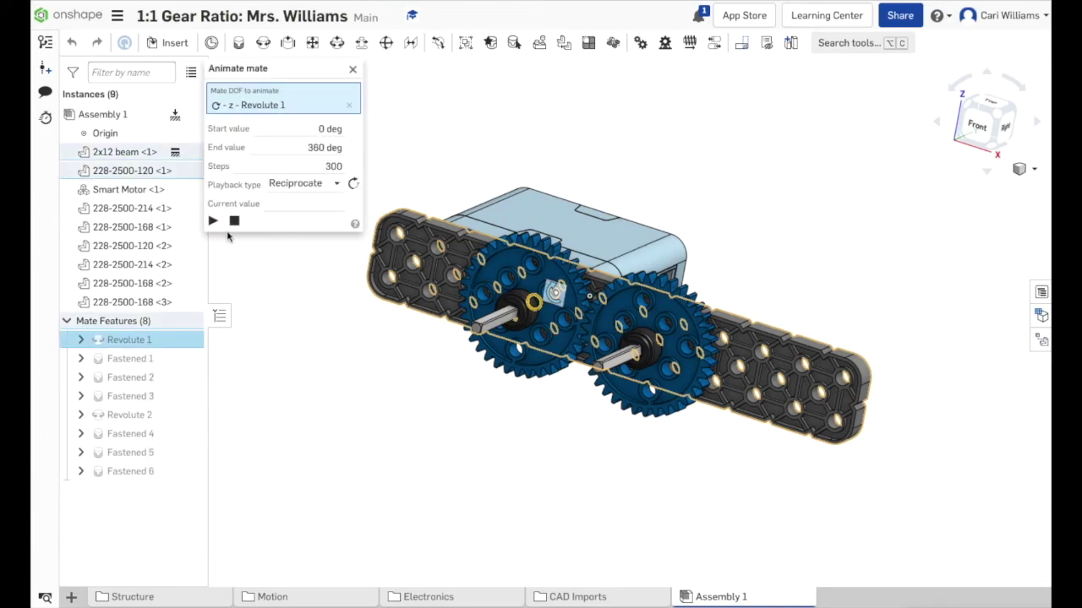
left_click(213, 221)
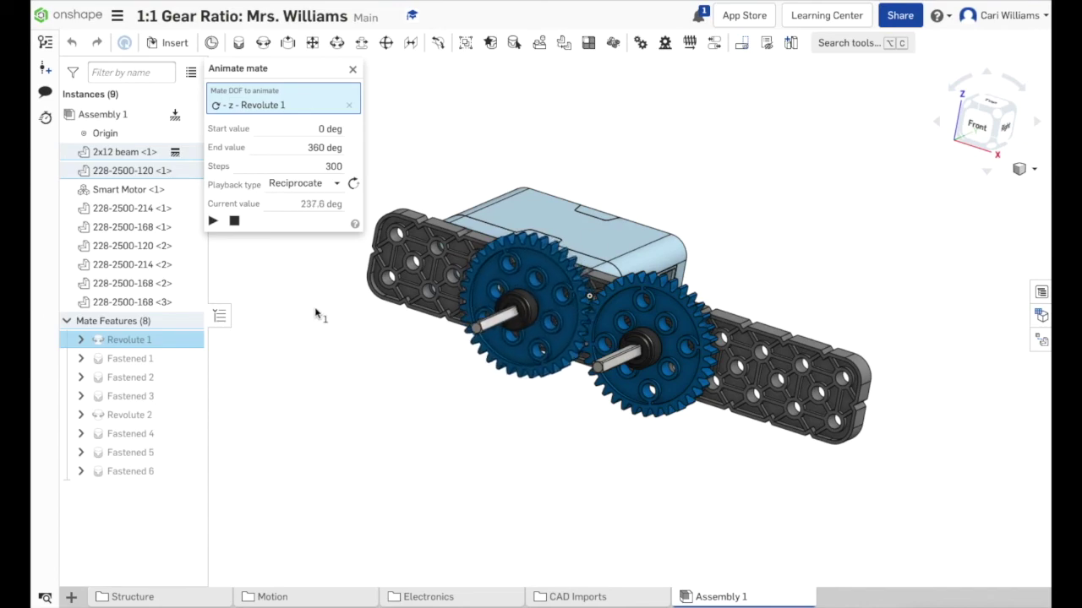
left_click(352, 69)
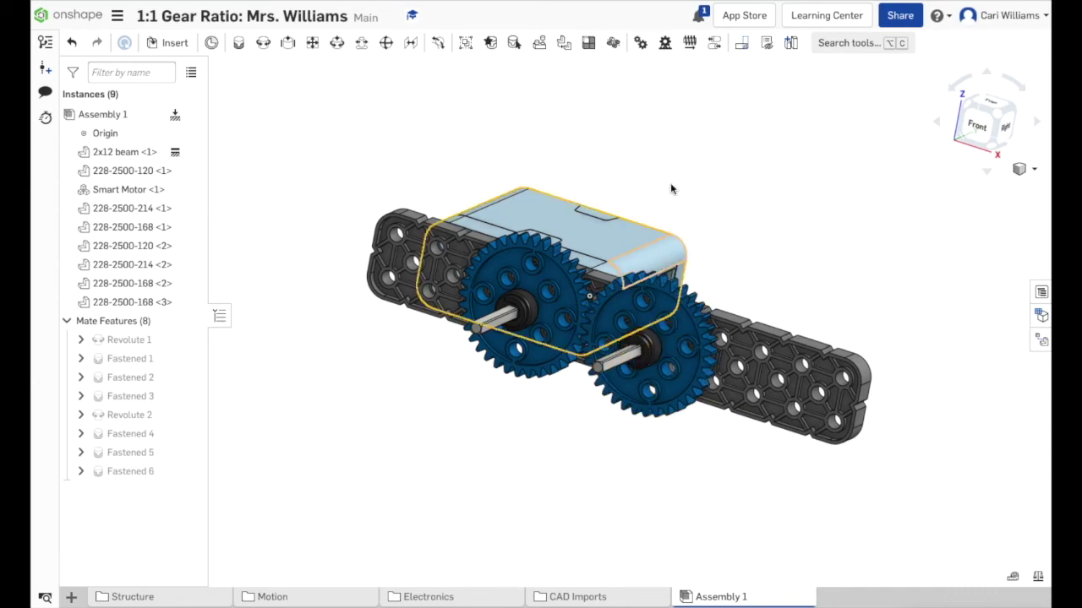
Add a gear relation between the Revolute 1 and Revolute 2 mates with a relation ratio of 1.
left_click(641, 44)
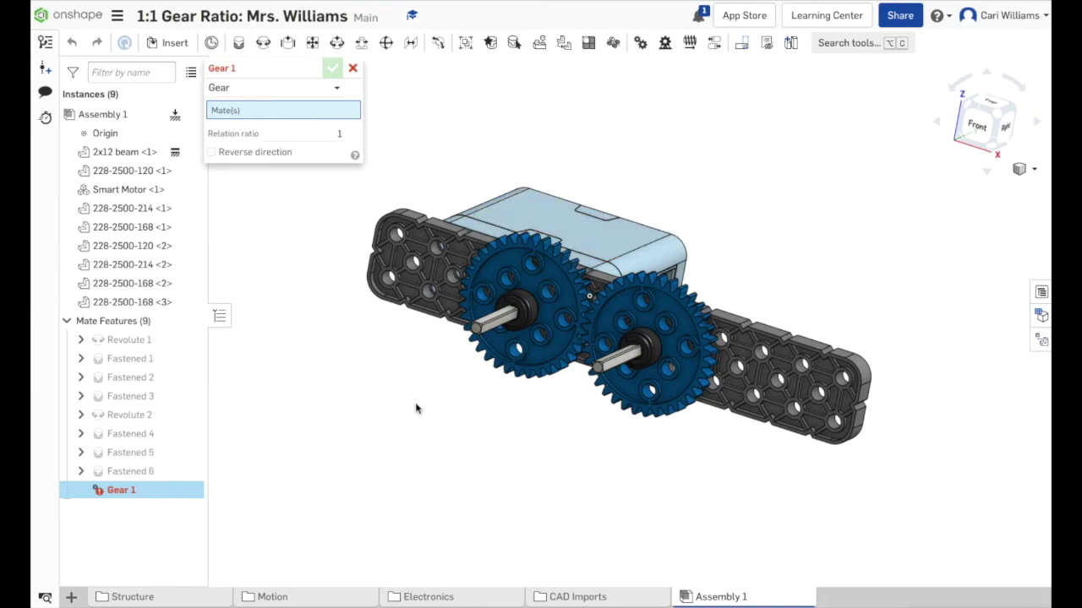
mouse_move(128, 341)
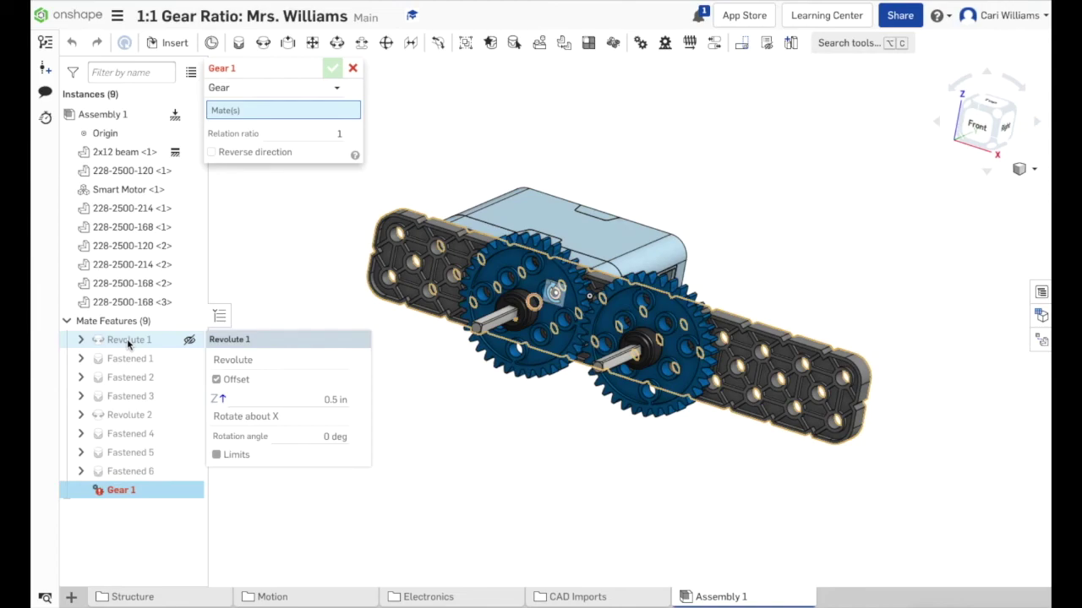
left_click(129, 342)
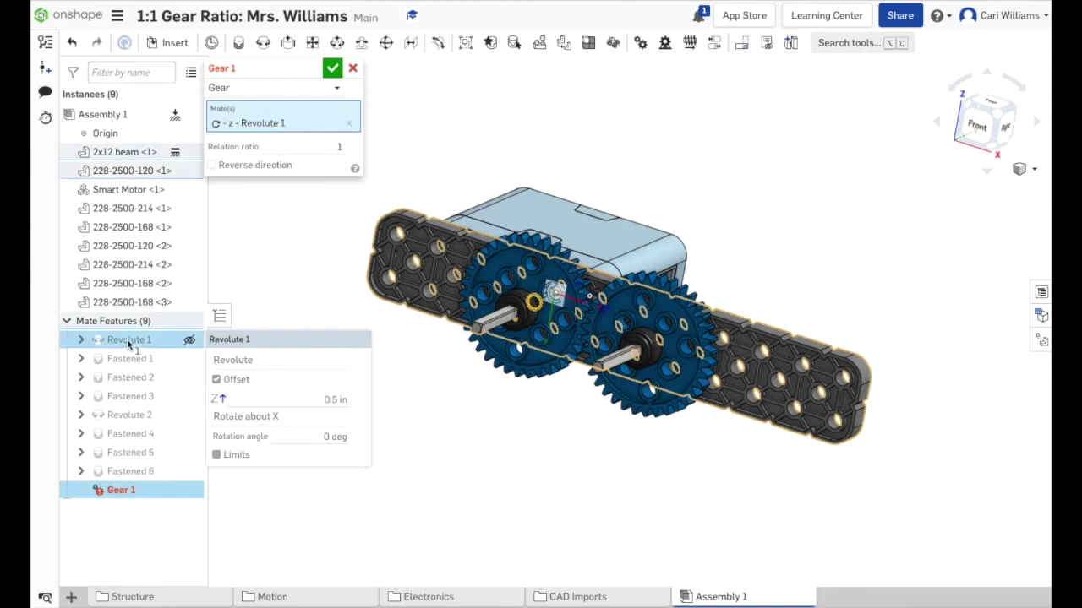
left_click(126, 415)
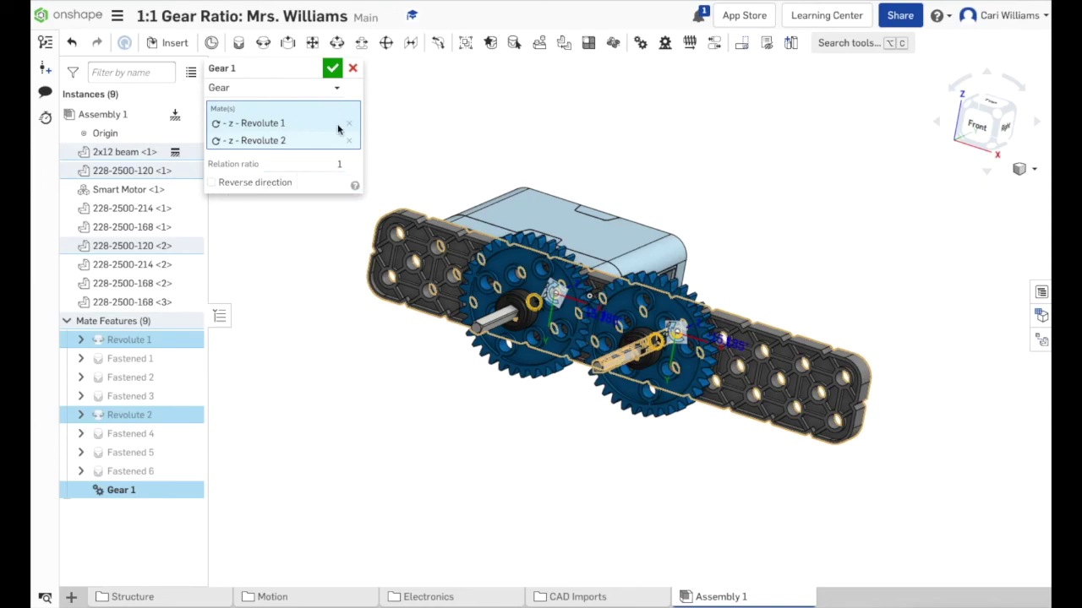
left_click(333, 69)
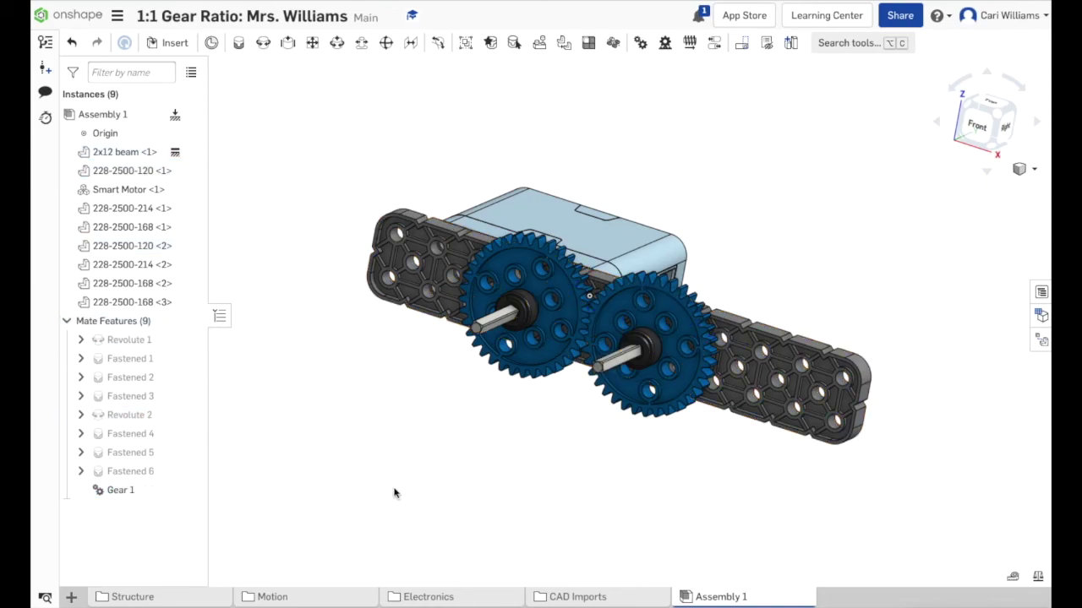
Open the animation settings for the Revolute 1 mate to test the gear relation.
right_click(171, 341)
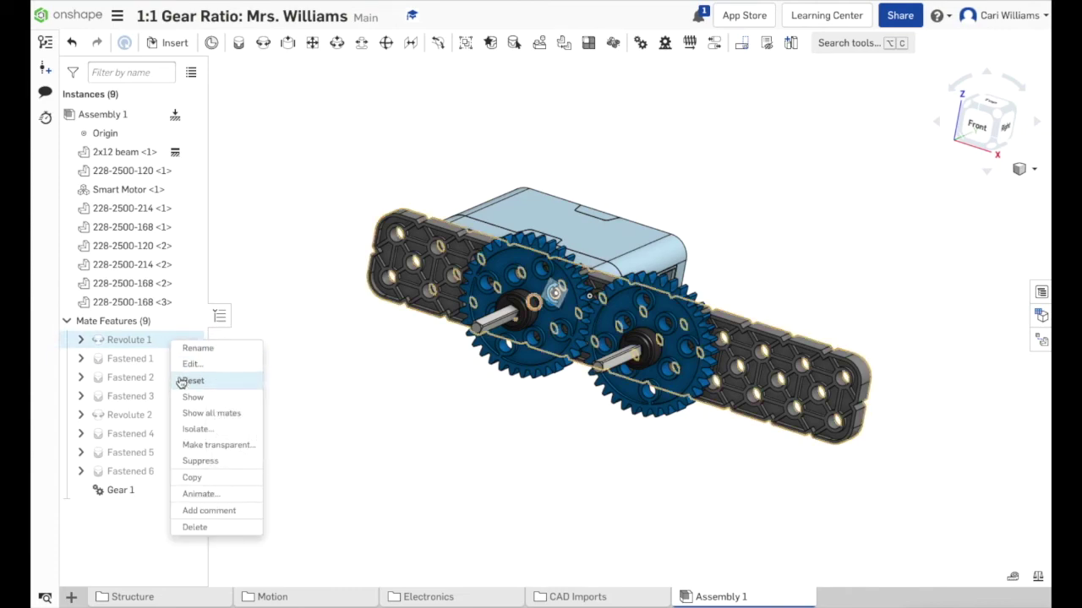
left_click(196, 494)
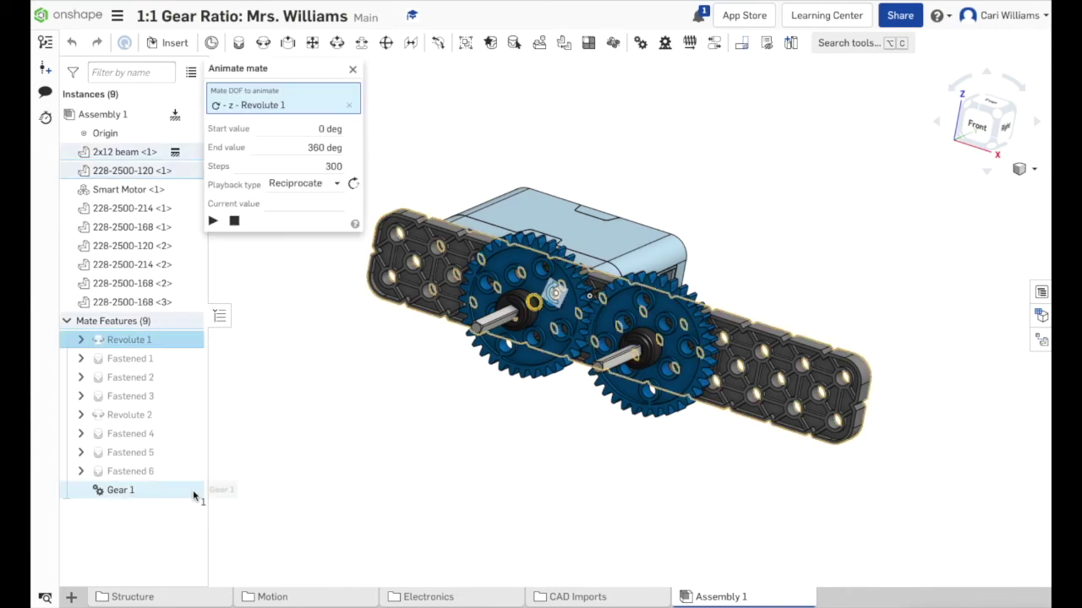